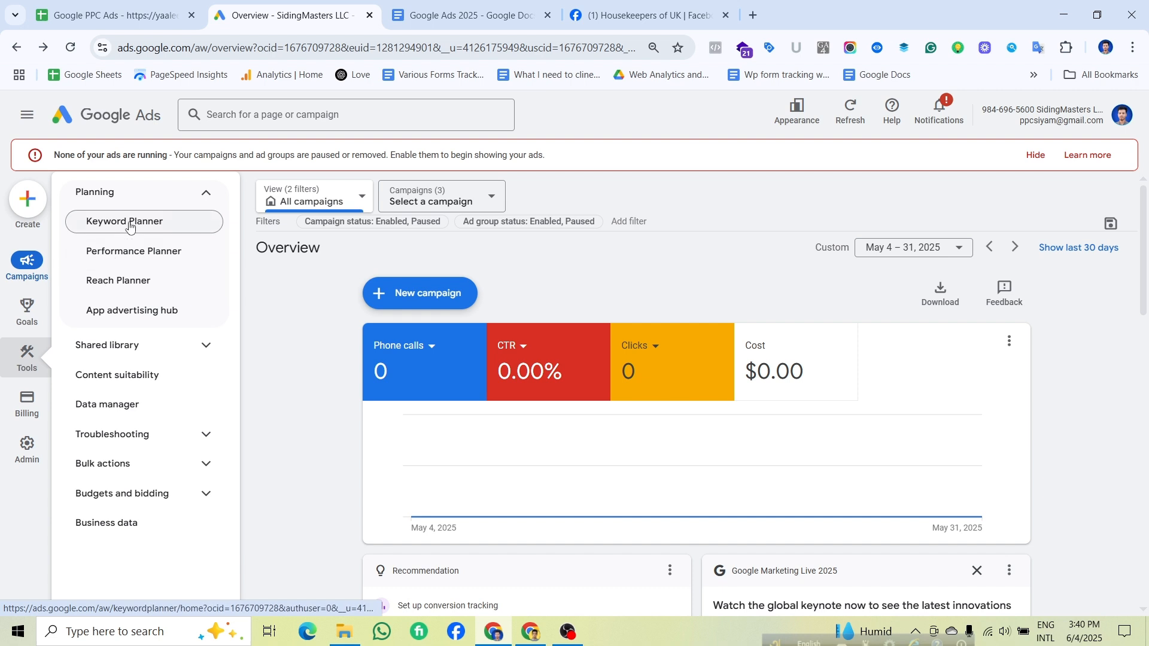
# Open Keyword Planner and start discovering new keywords.
pyautogui.click(128, 222)
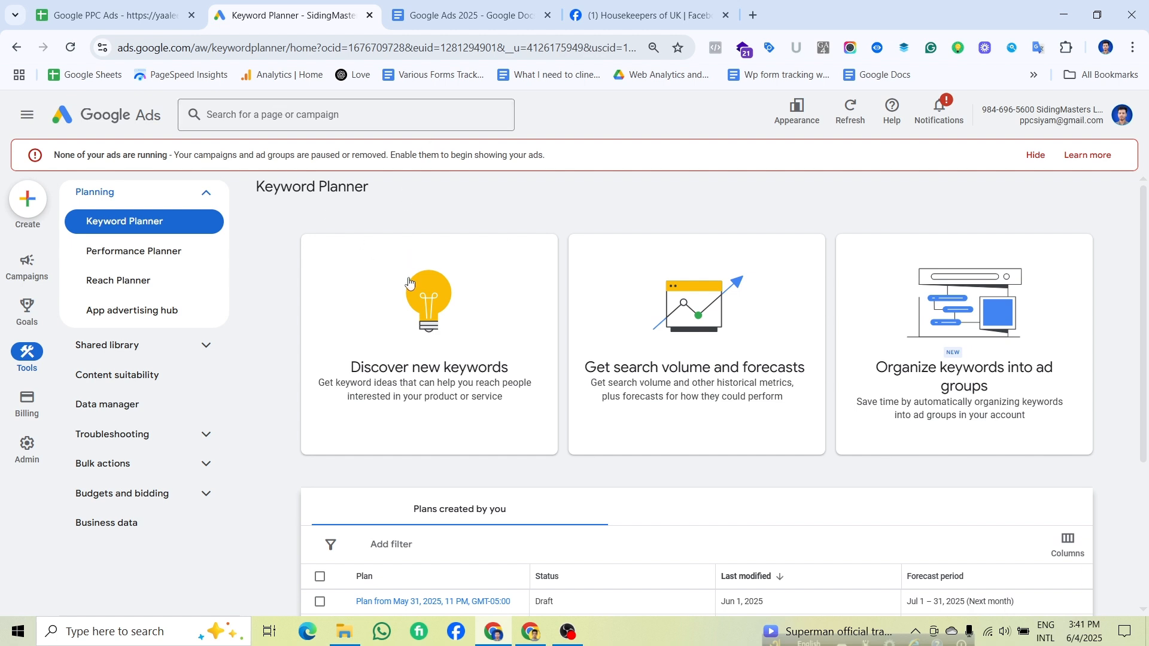
pyautogui.click(399, 348)
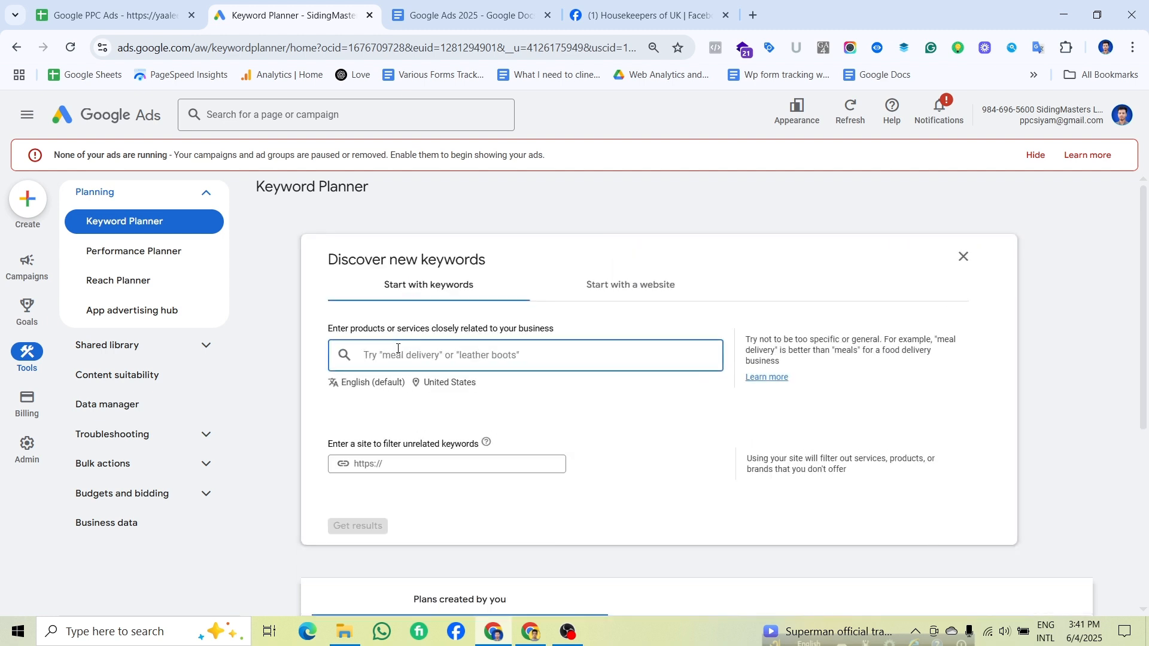
pyautogui.moveTo(267, 186); pyautogui.dragTo(436, 188)
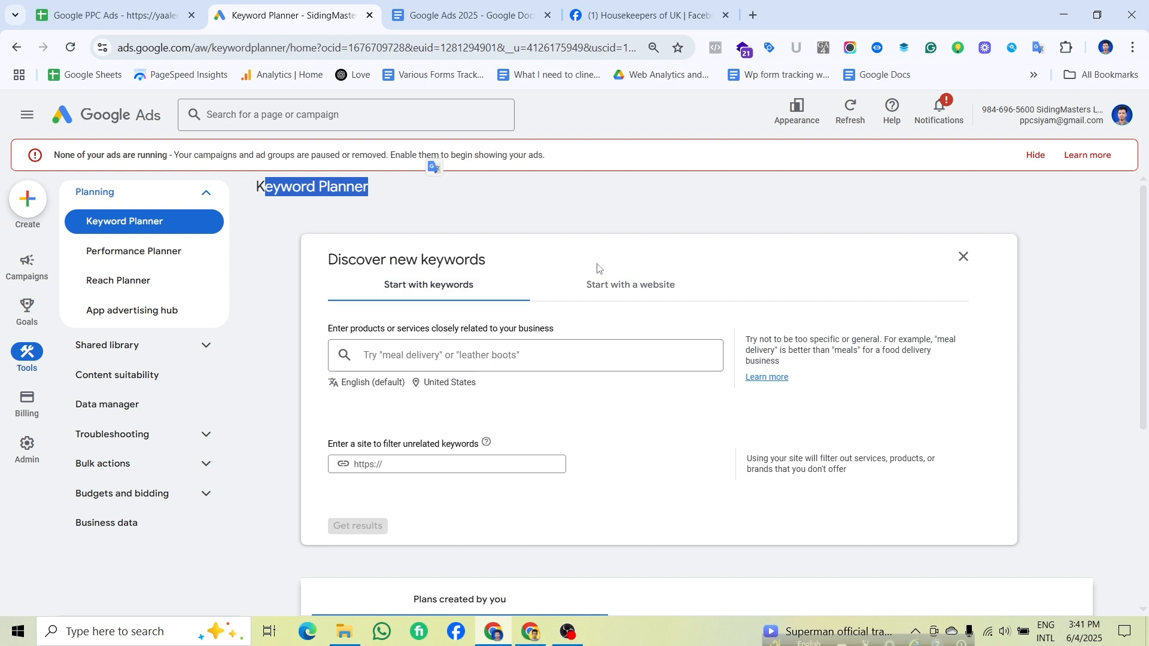
# Switch keyword discovery to a website source and enter yaaleecleaning.com as the site, using the entire site.
pyautogui.click(681, 288)
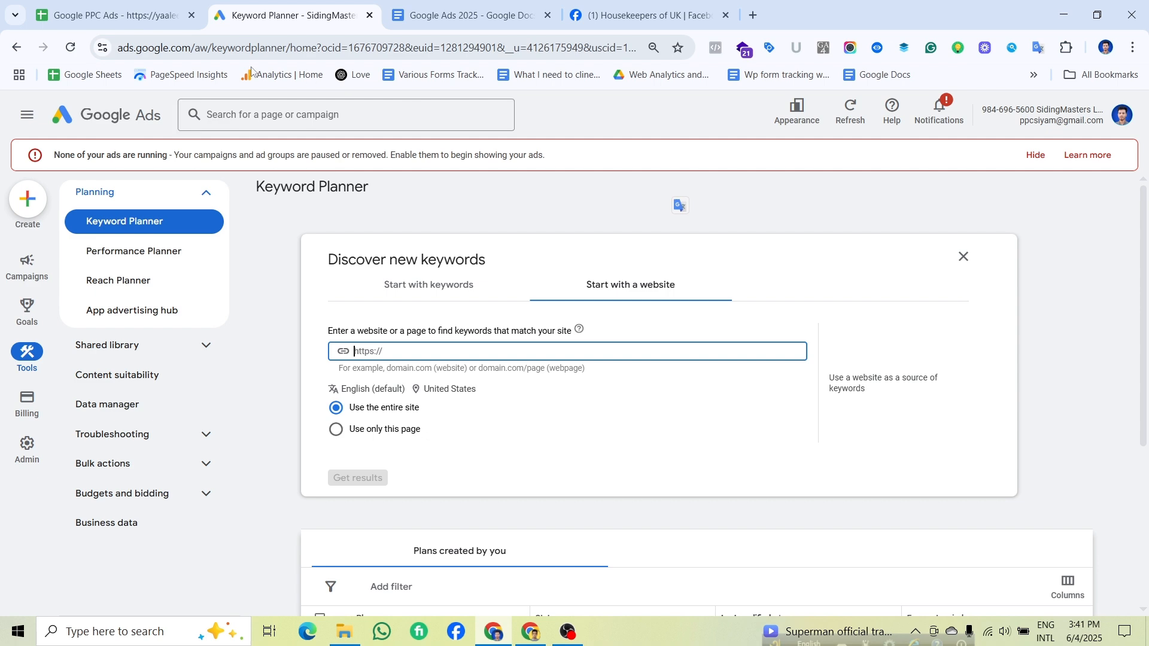
pyautogui.click(752, 15)
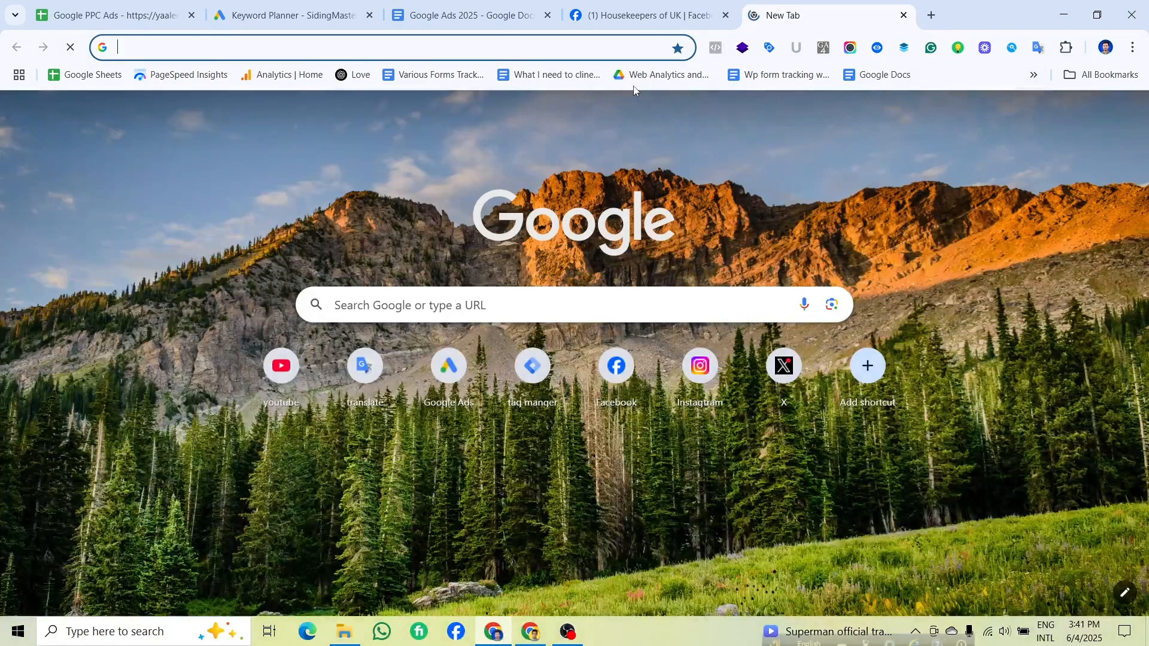
pyautogui.write('yaaleecleaning.com')
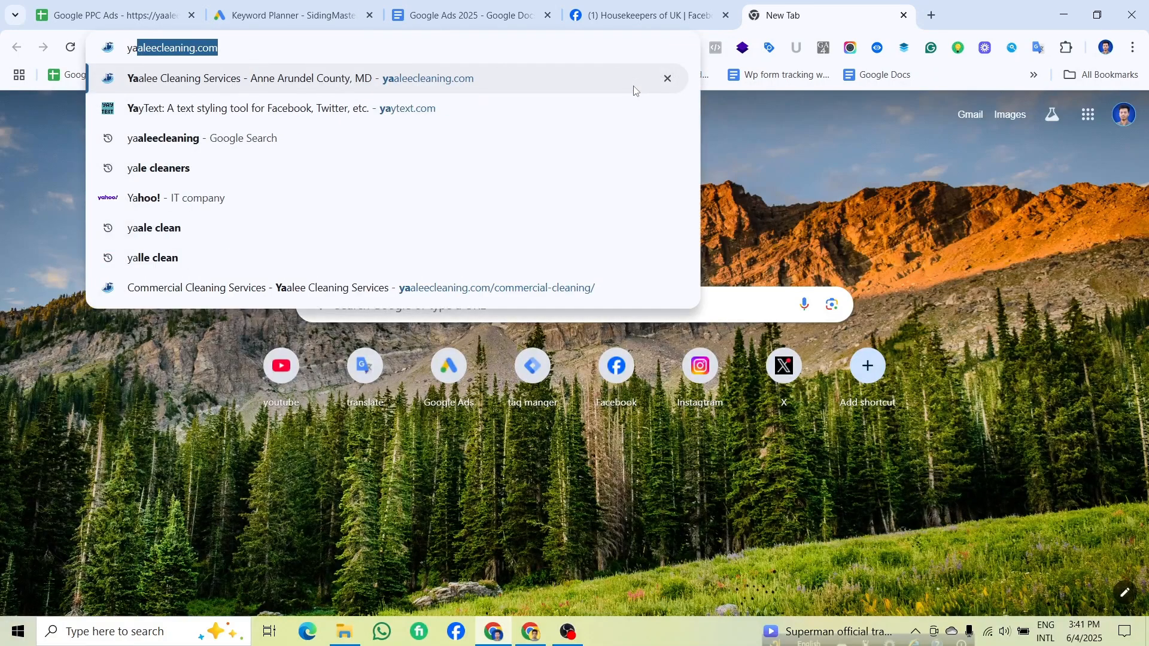
pyautogui.hotkey('ctrl', 'a')
pyautogui.hotkey('ctrl', 'c')
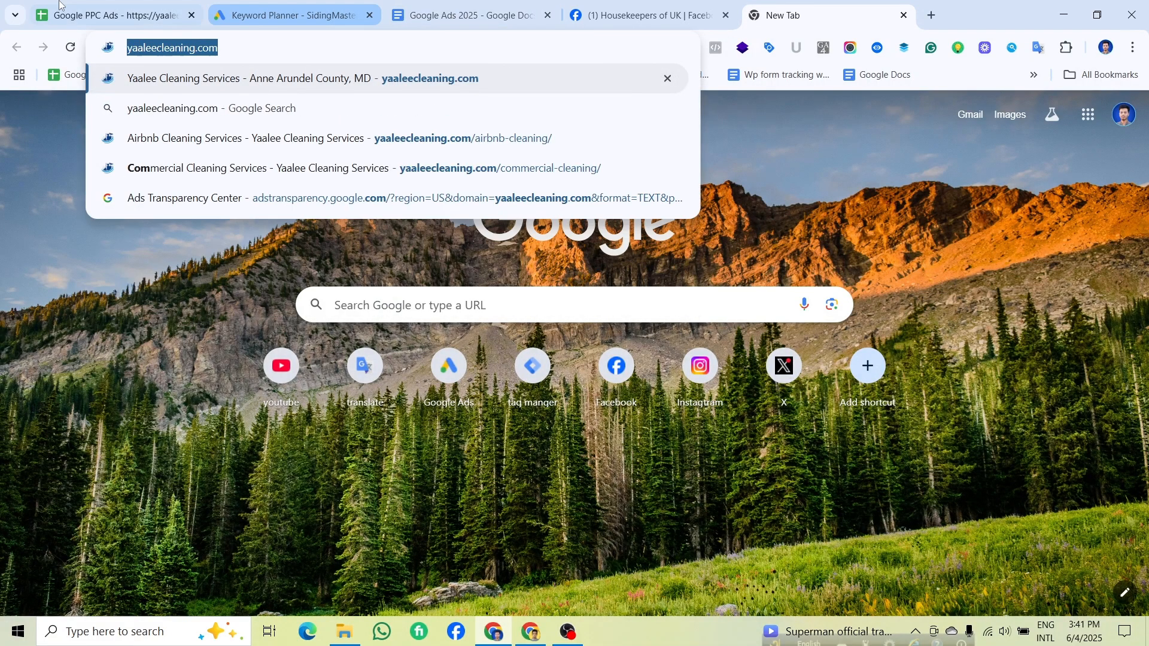
pyautogui.click(132, 3)
pyautogui.click(266, 11)
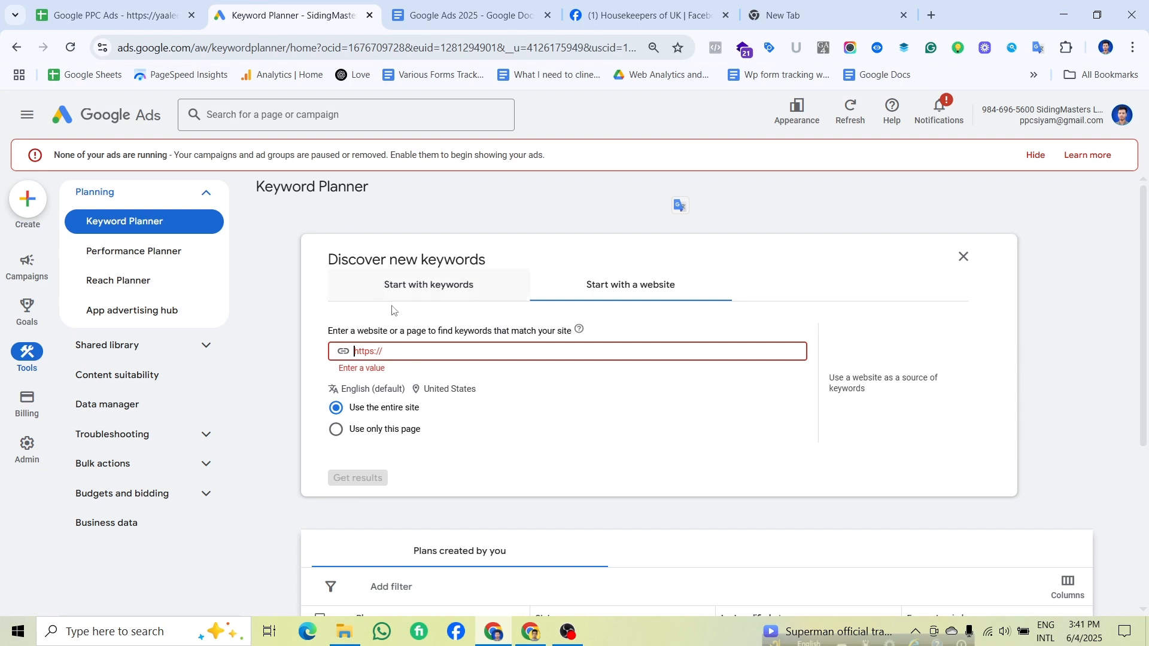
pyautogui.click(414, 351)
pyautogui.hotkey('ctrl', 'v')
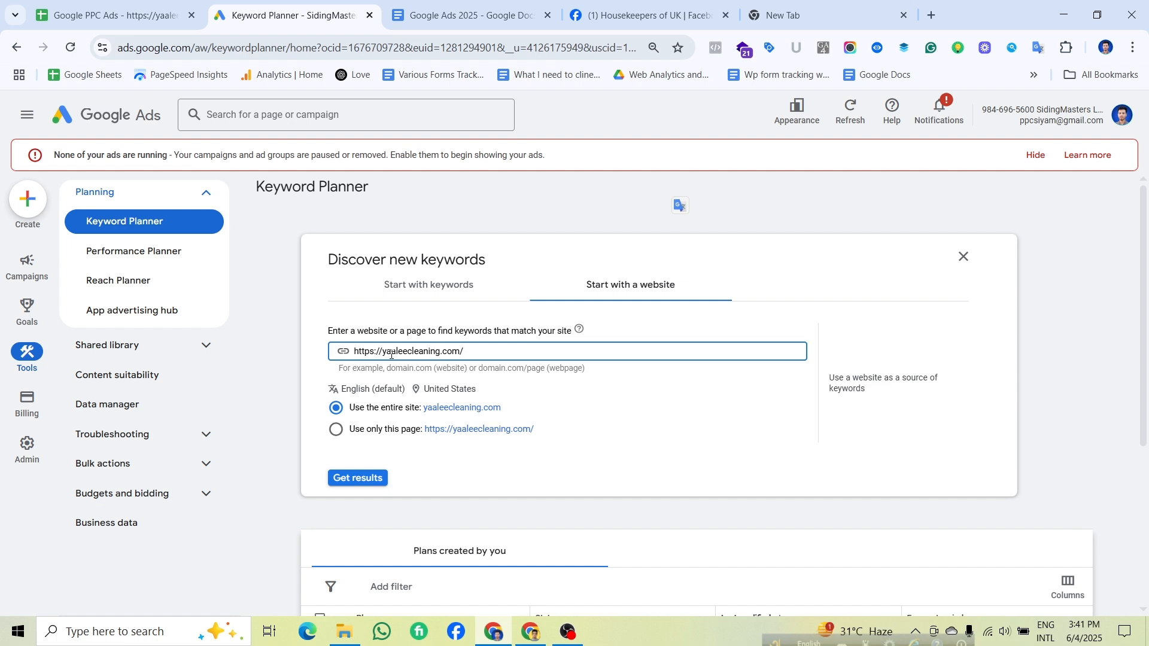
# Return to discovery by keywords and choose English as the language.
pyautogui.click(420, 291)
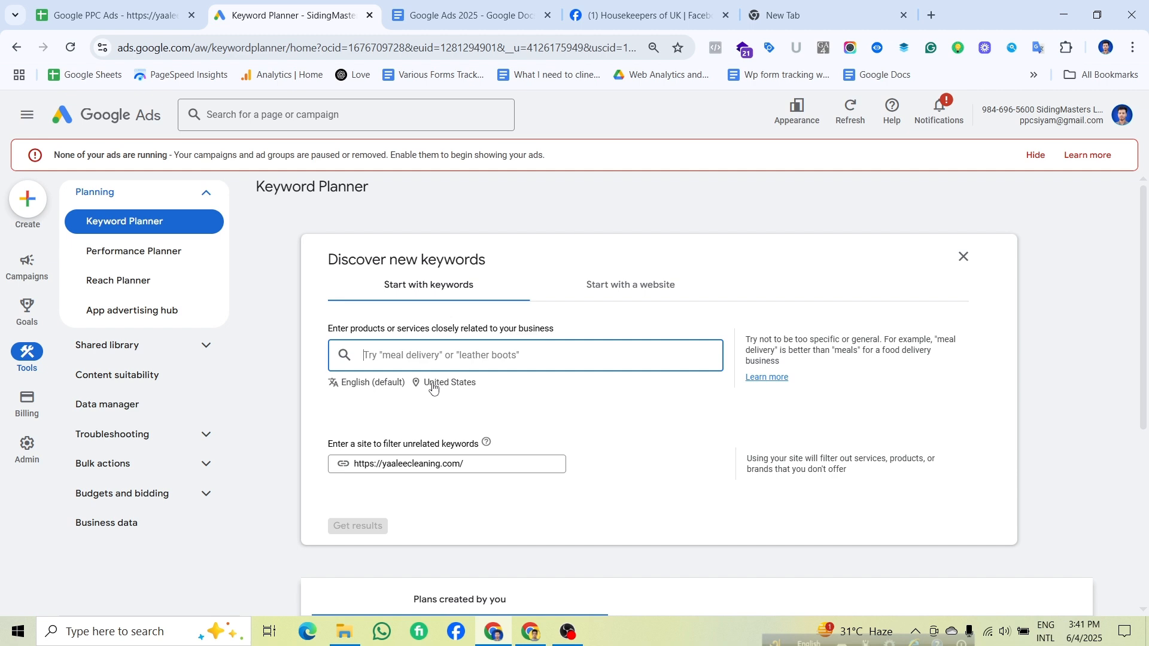
pyautogui.click(371, 386)
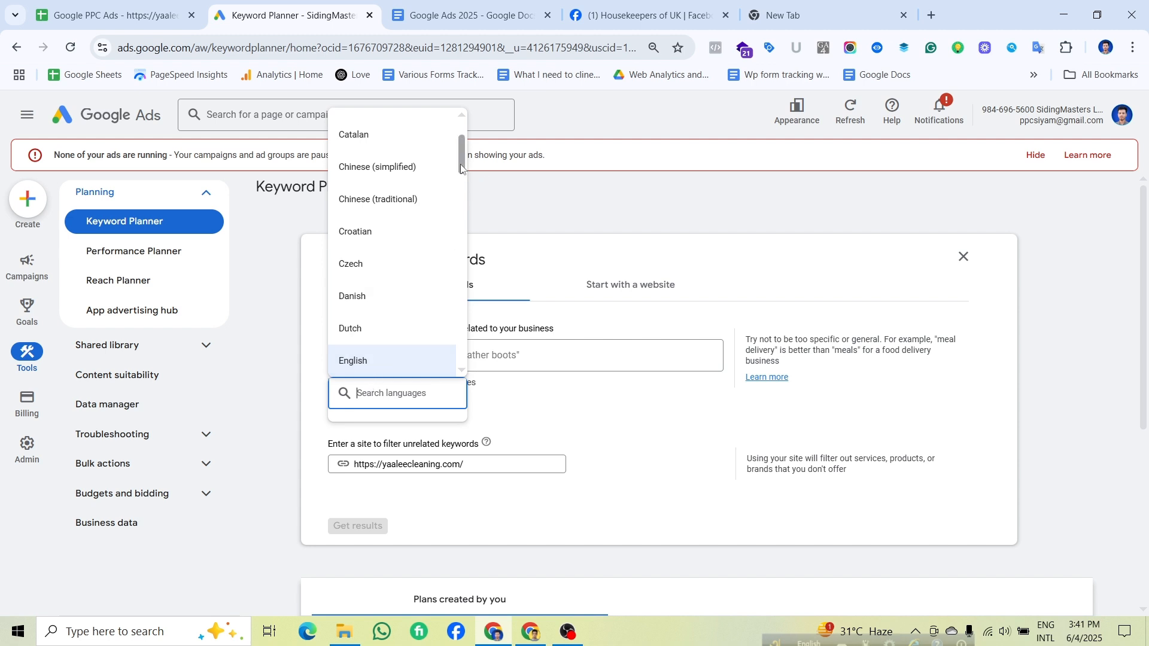
pyautogui.moveTo(458, 167); pyautogui.dragTo(462, 197)
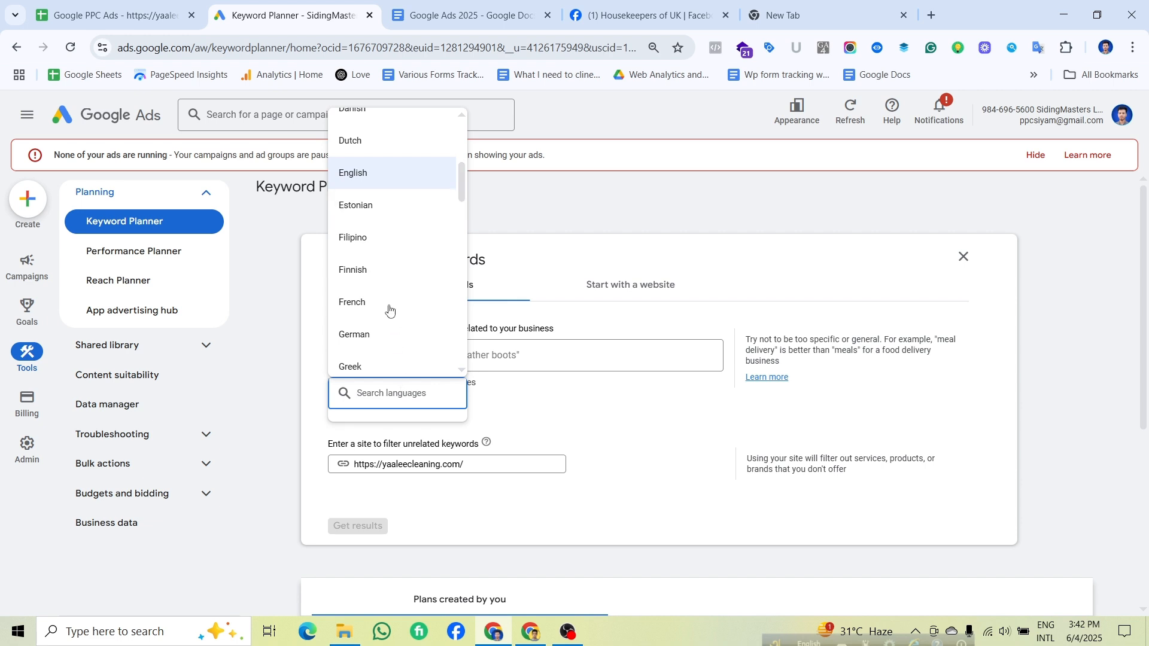
pyautogui.click(388, 183)
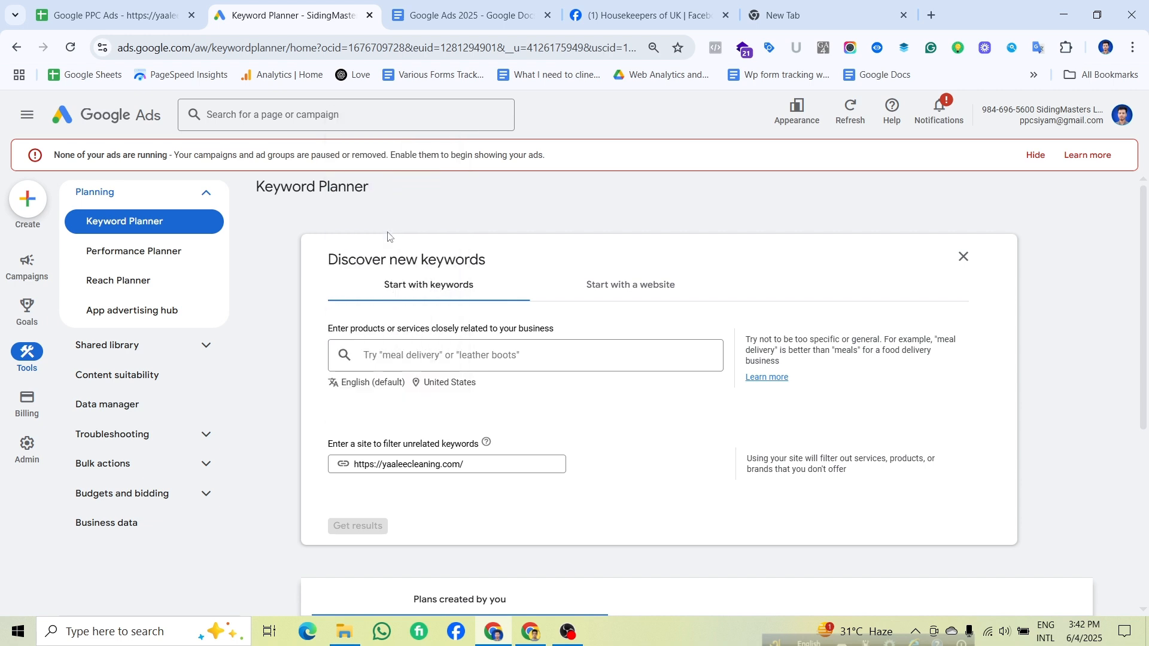
# Replace the United States target location with Glen Burnie, Maryland, copied from the business info sheet, and save it.
pyautogui.click(440, 386)
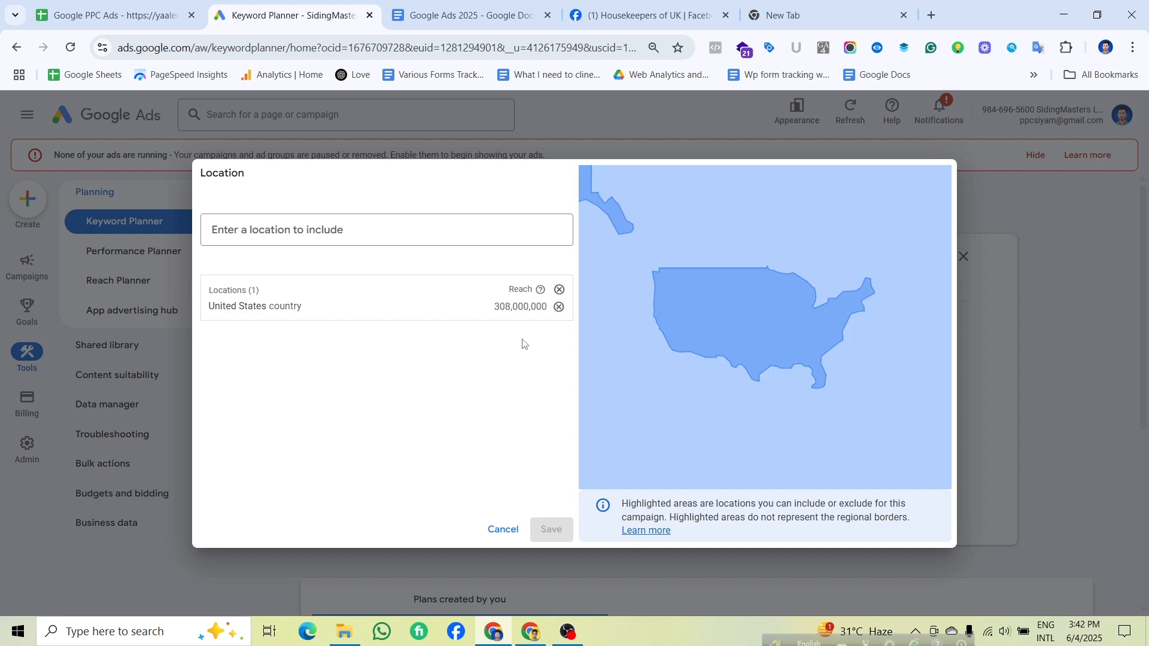
pyautogui.click(559, 306)
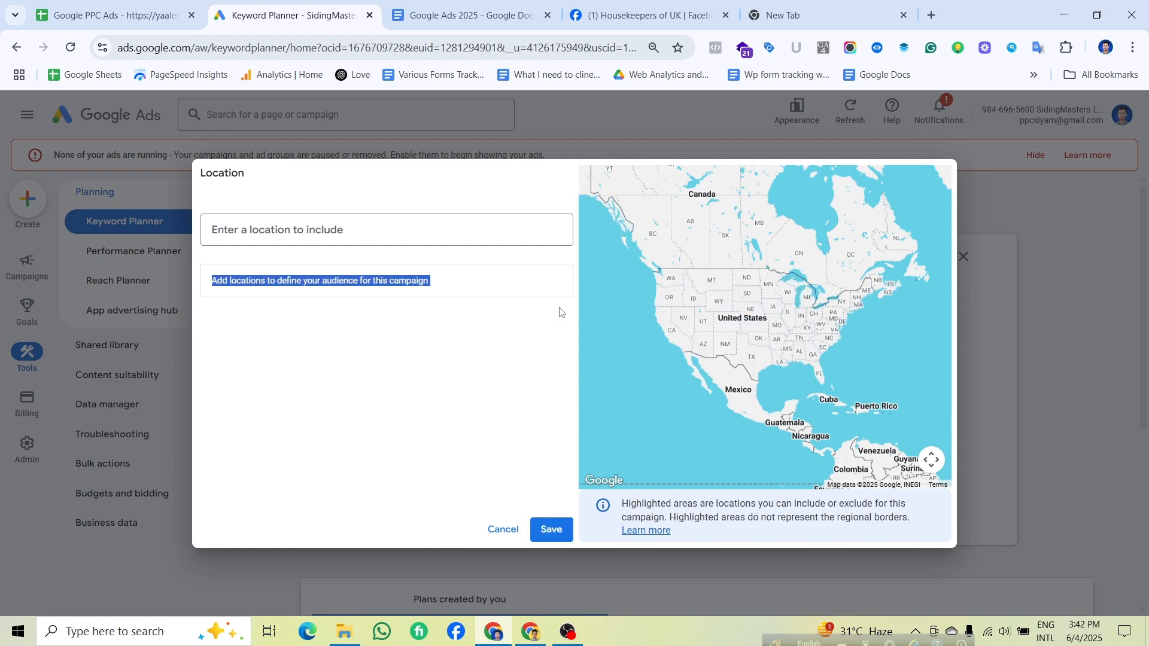
pyautogui.click(500, 232)
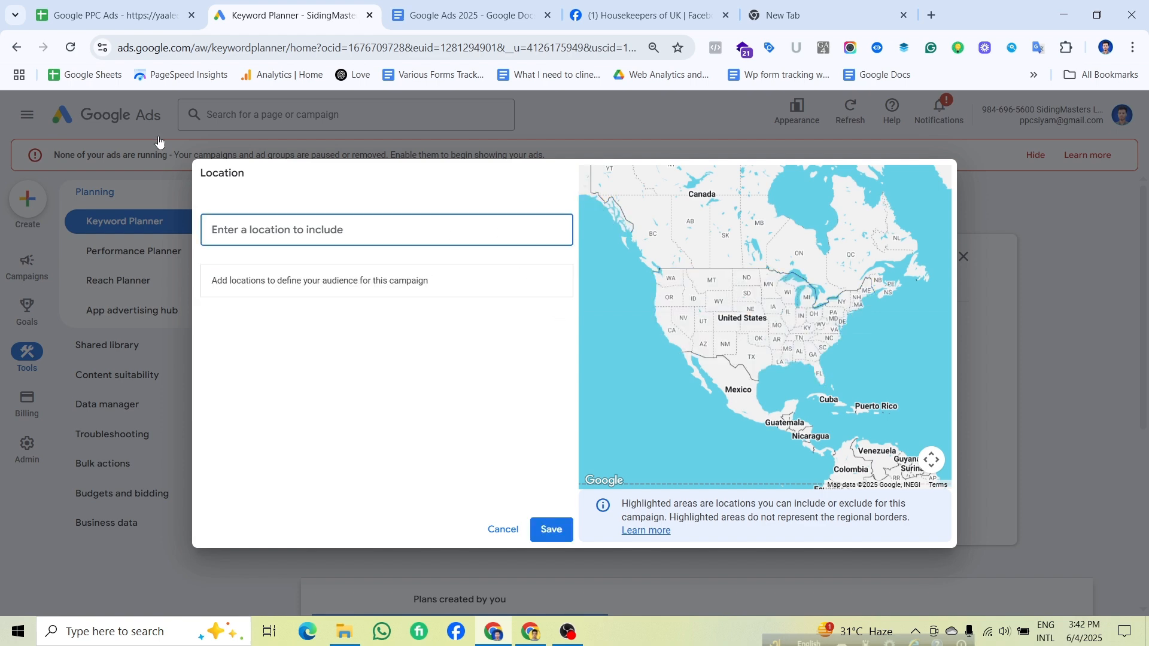
pyautogui.click(96, 5)
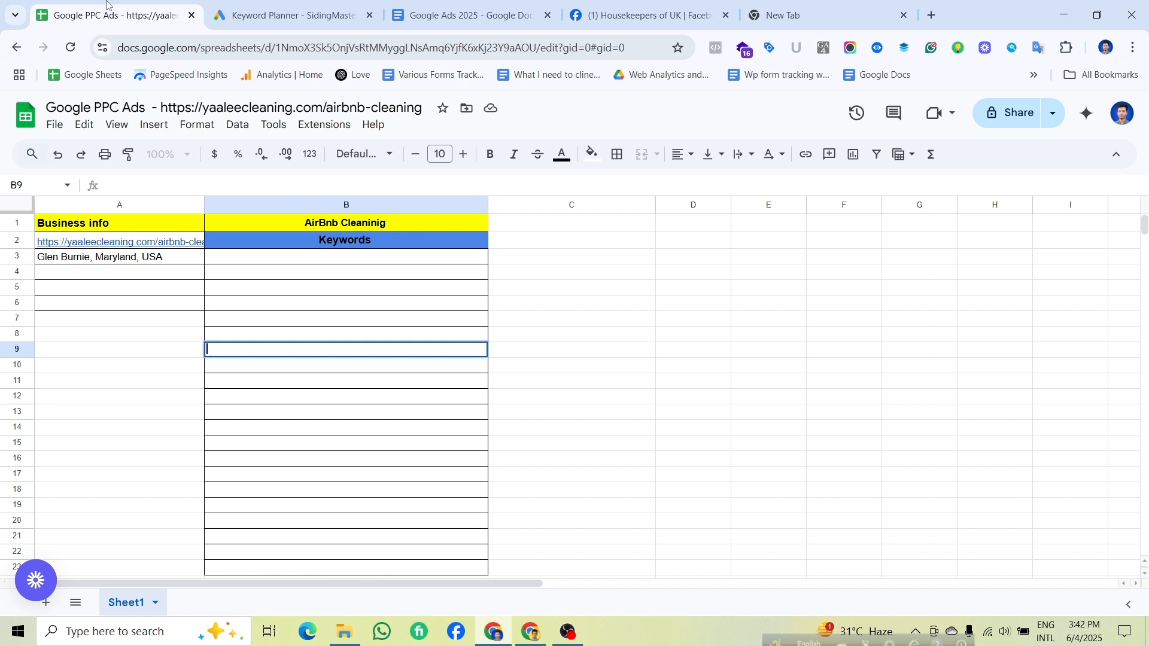
pyautogui.tripleClick(116, 257)
pyautogui.hotkey('ctrl', 'c')
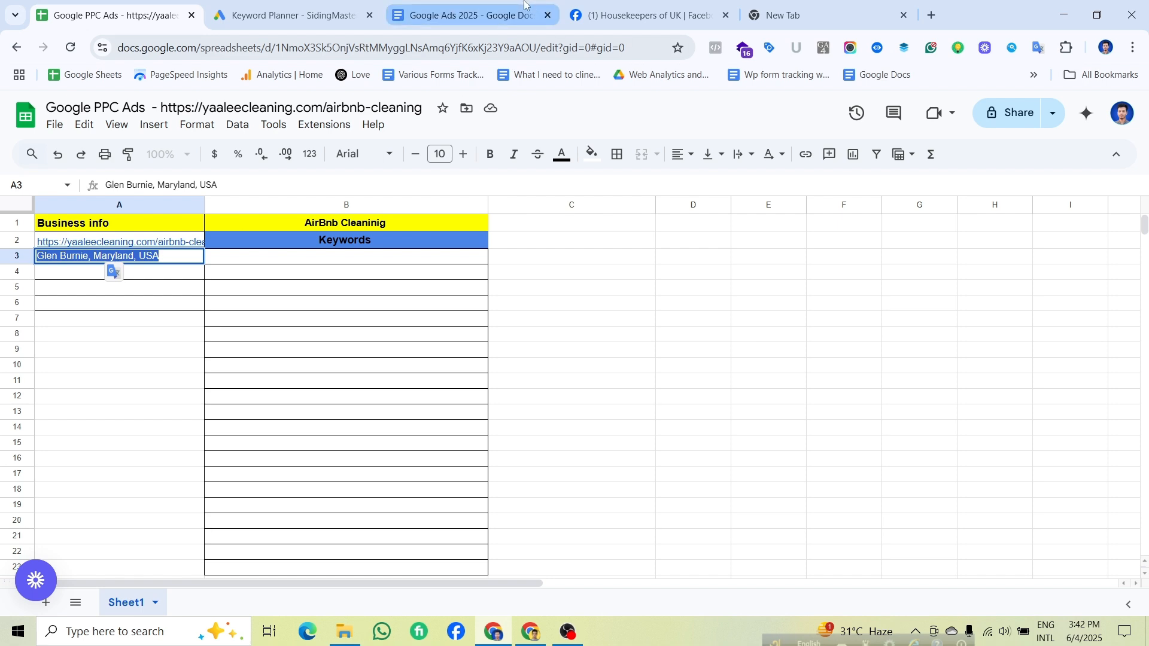
pyautogui.click(302, 8)
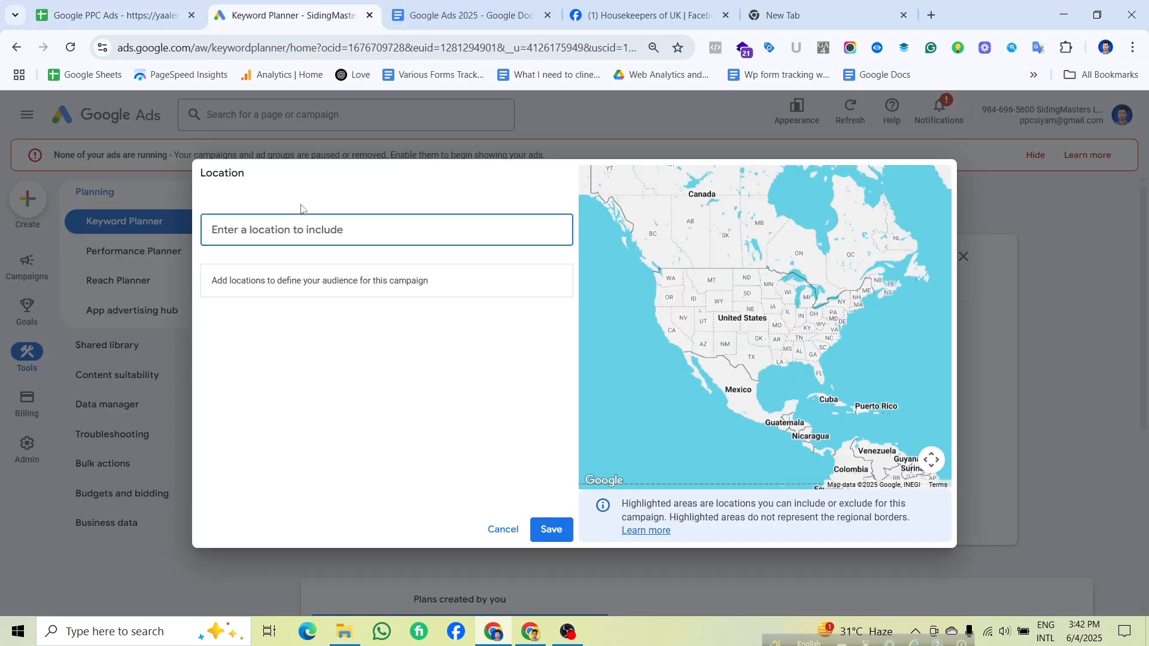
pyautogui.hotkey('ctrl', 'v')
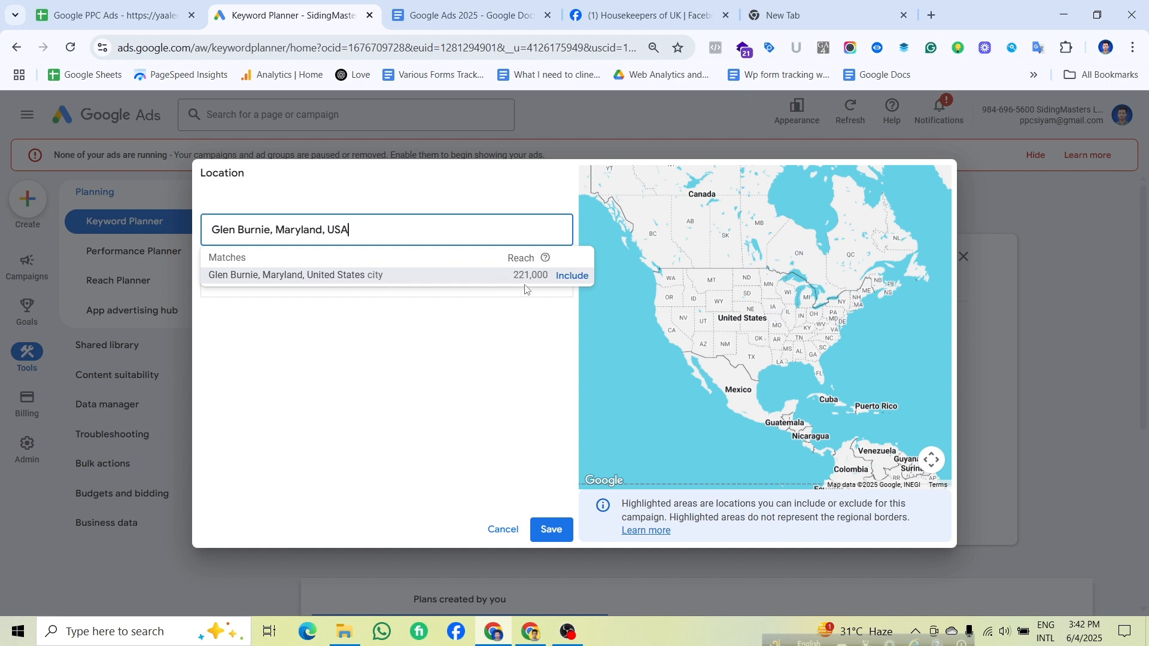
pyautogui.moveTo(512, 276); pyautogui.dragTo(558, 280)
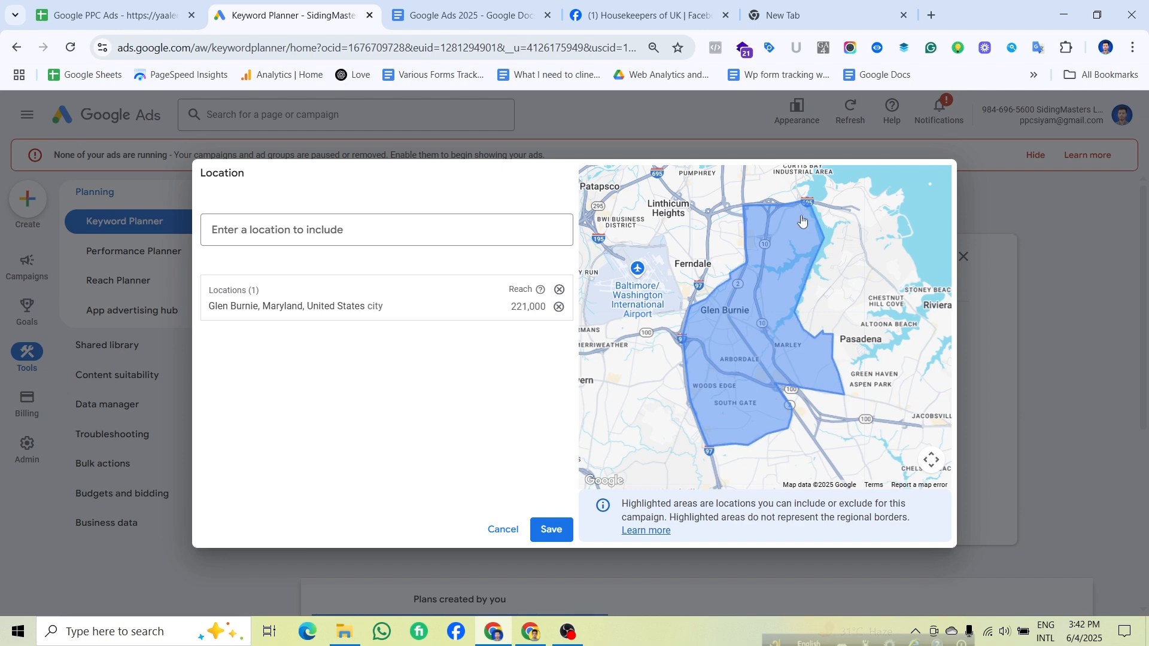
pyautogui.click(552, 530)
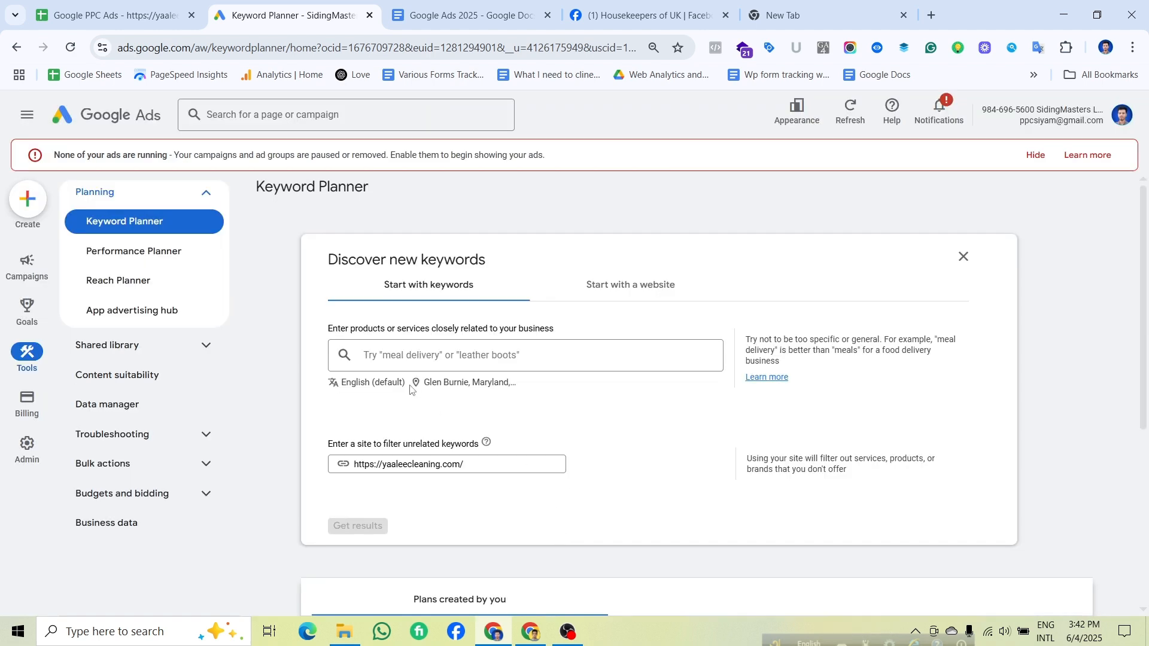
# Check the service name in the Google PPC Ads sheet and add "airbnb cleaning" as the seed keyword in Keyword Planner.
pyautogui.click(410, 362)
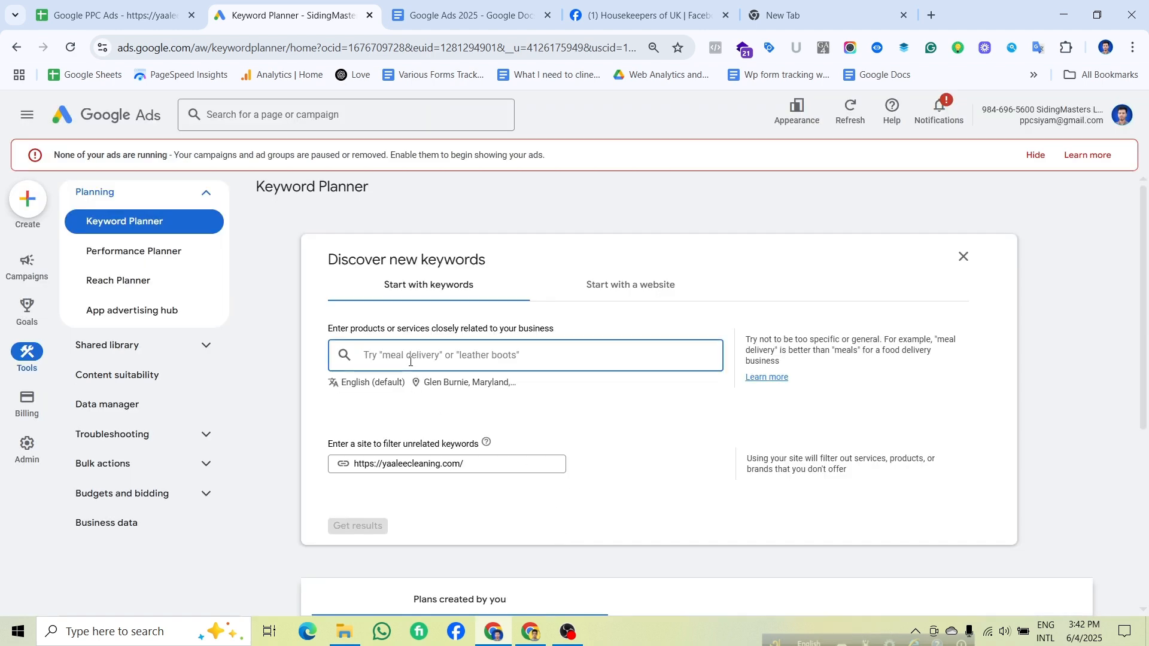
pyautogui.click(180, 16)
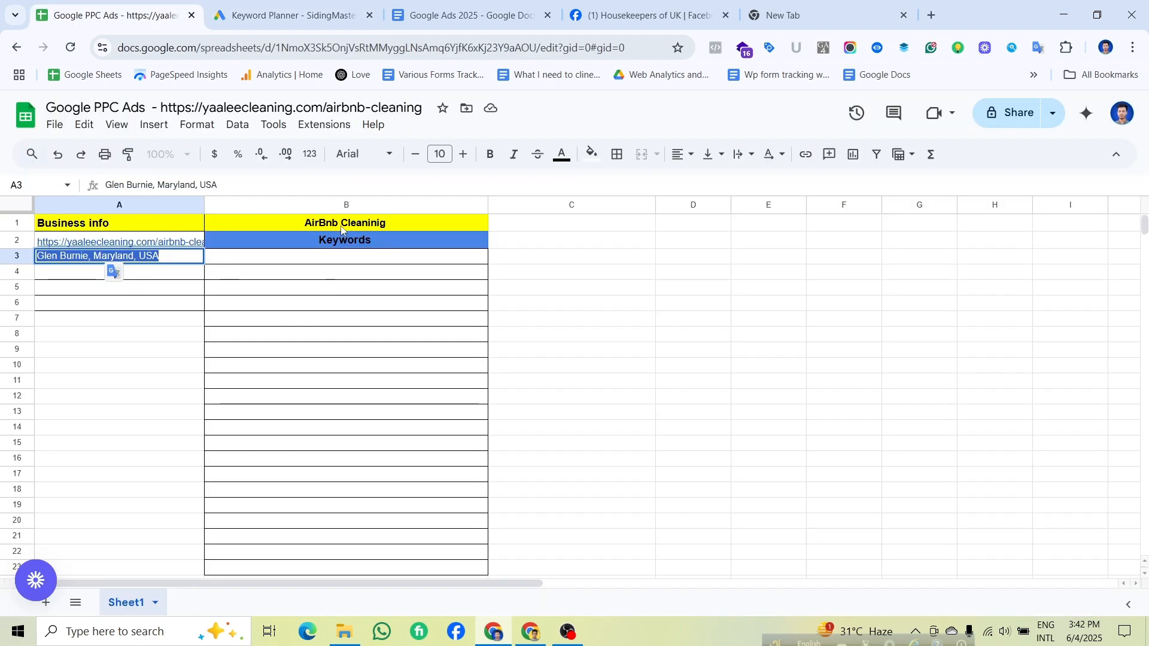
pyautogui.click(288, 18)
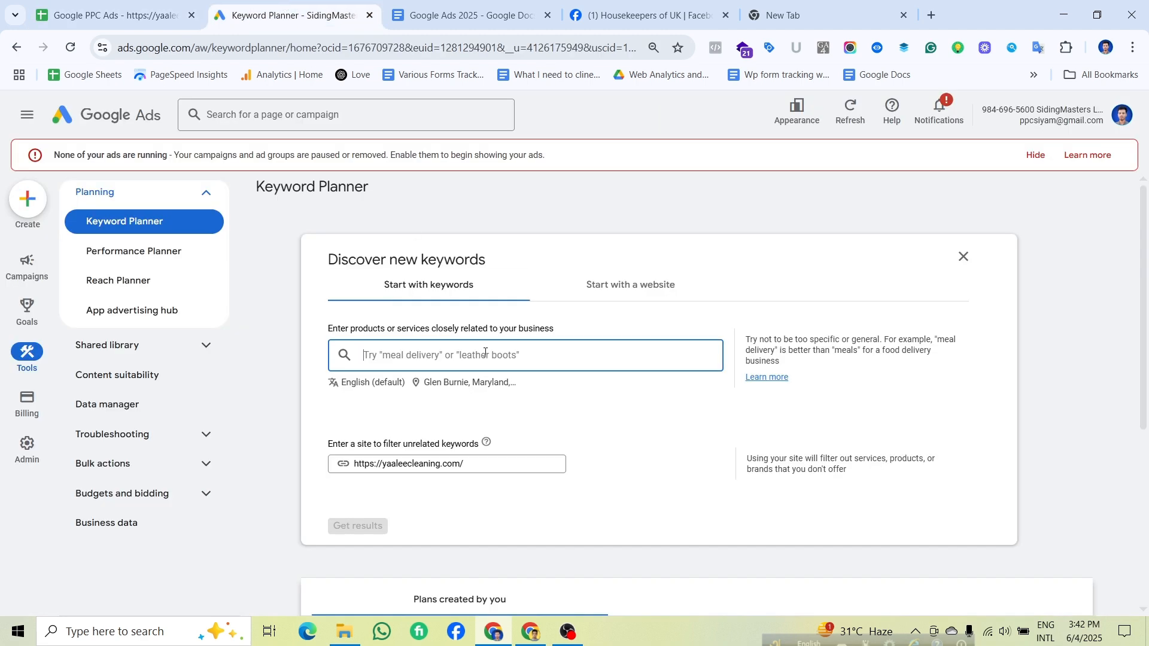
pyautogui.write('ao')
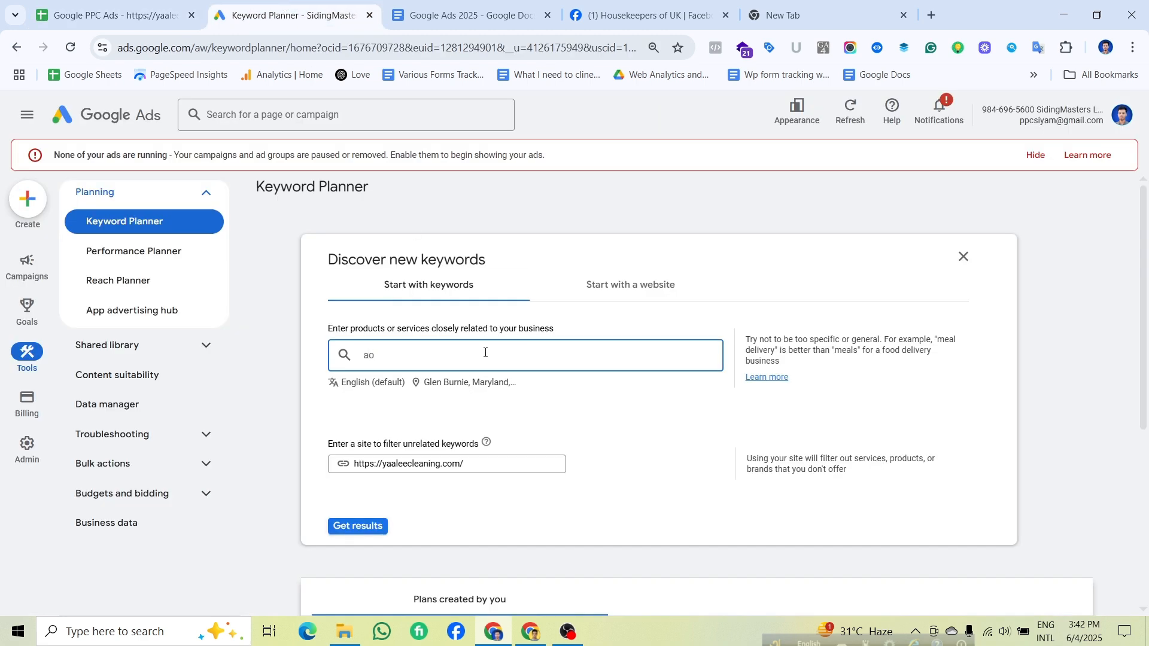
pyautogui.write('iirbnb cleaning')
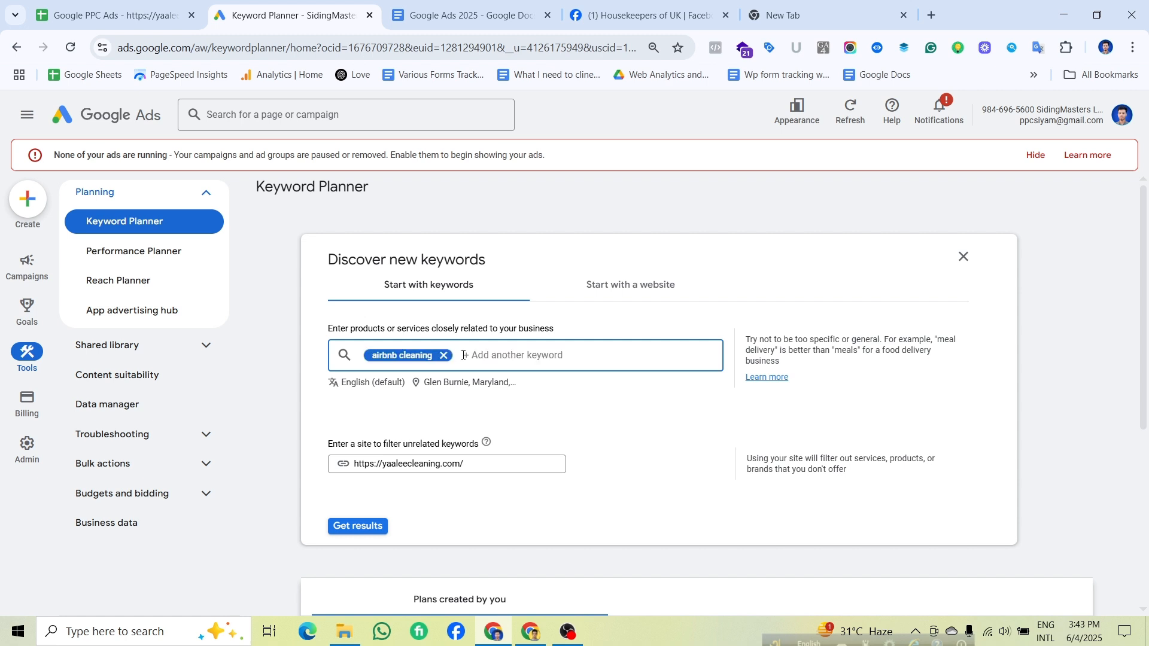
# Clear the site used to filter unrelated keywords, get the keyword ideas, and close the keyword refinement options.
pyautogui.tripleClick(451, 464)
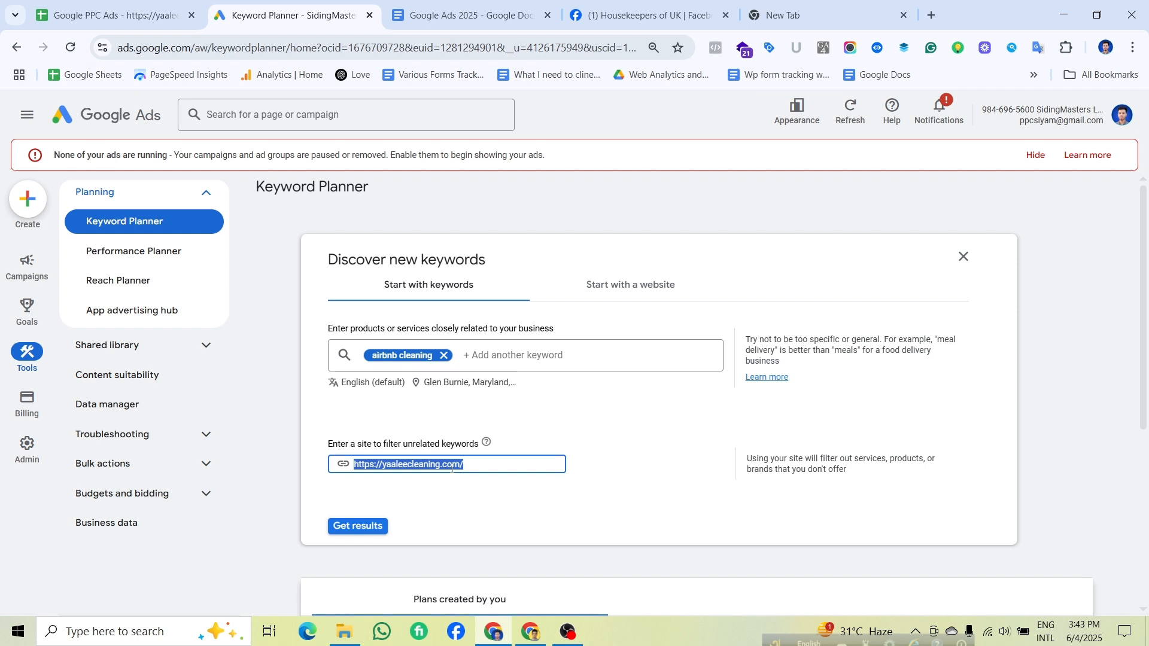
pyautogui.press('BackSpace')
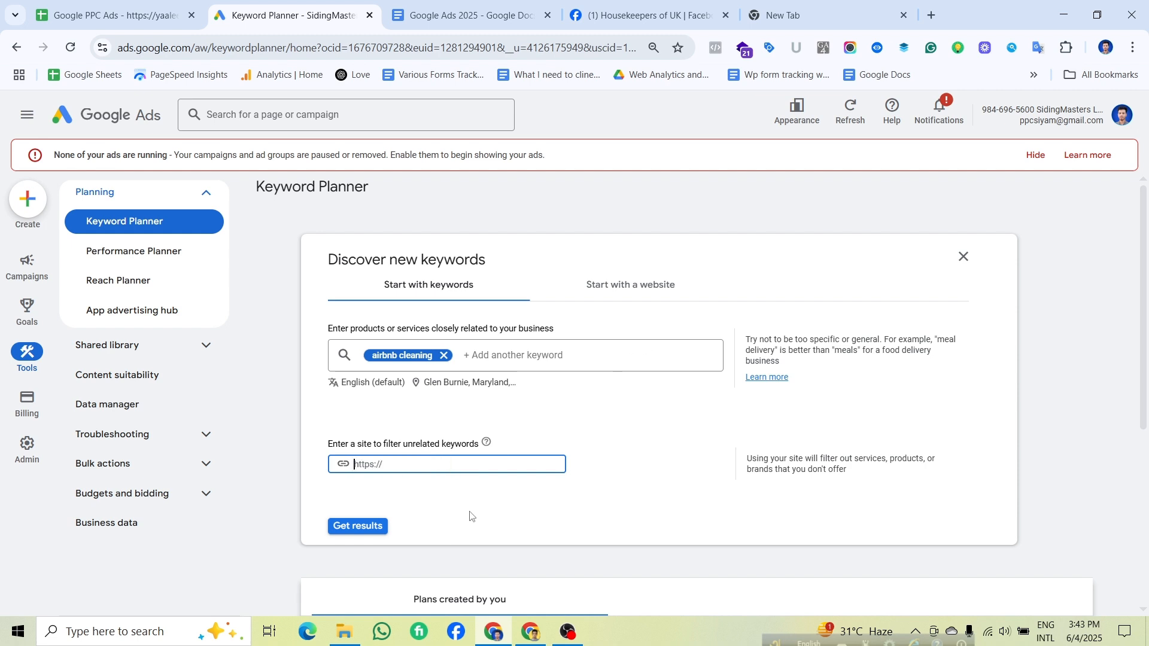
pyautogui.click(372, 532)
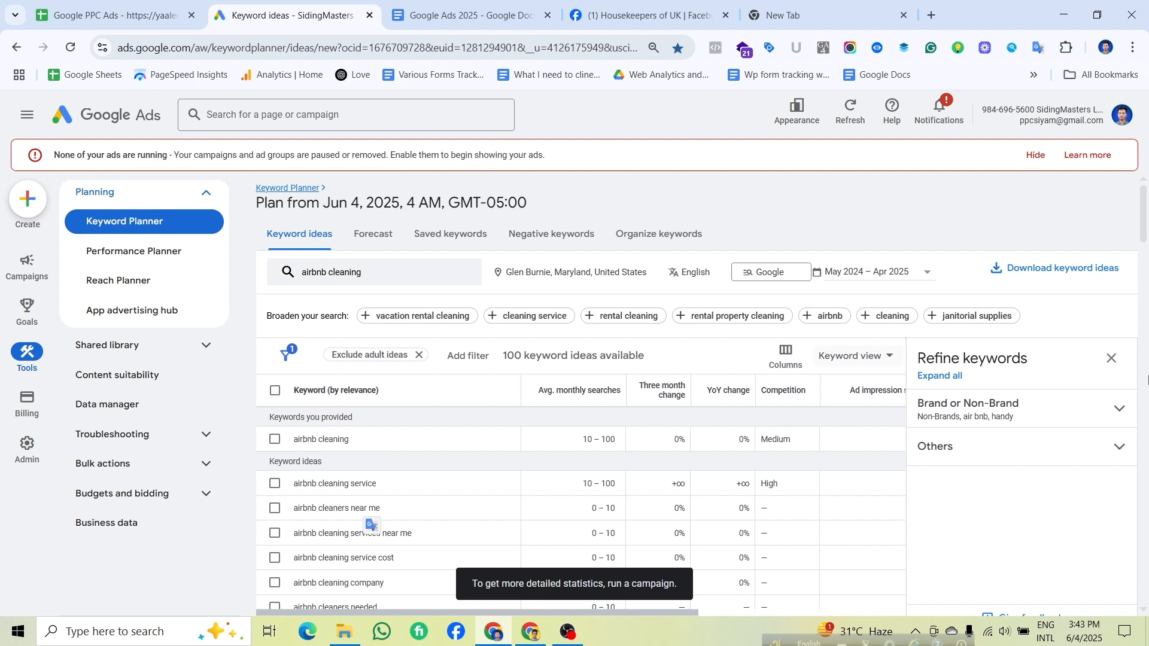
pyautogui.click(1111, 359)
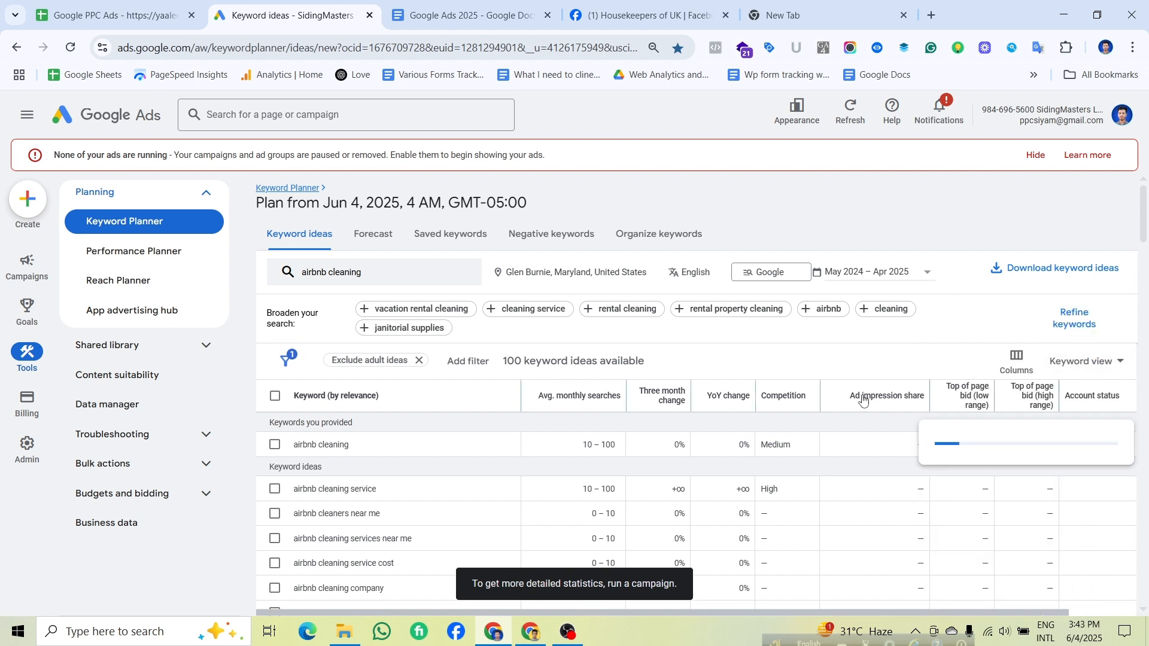
pyautogui.moveTo(860, 400)
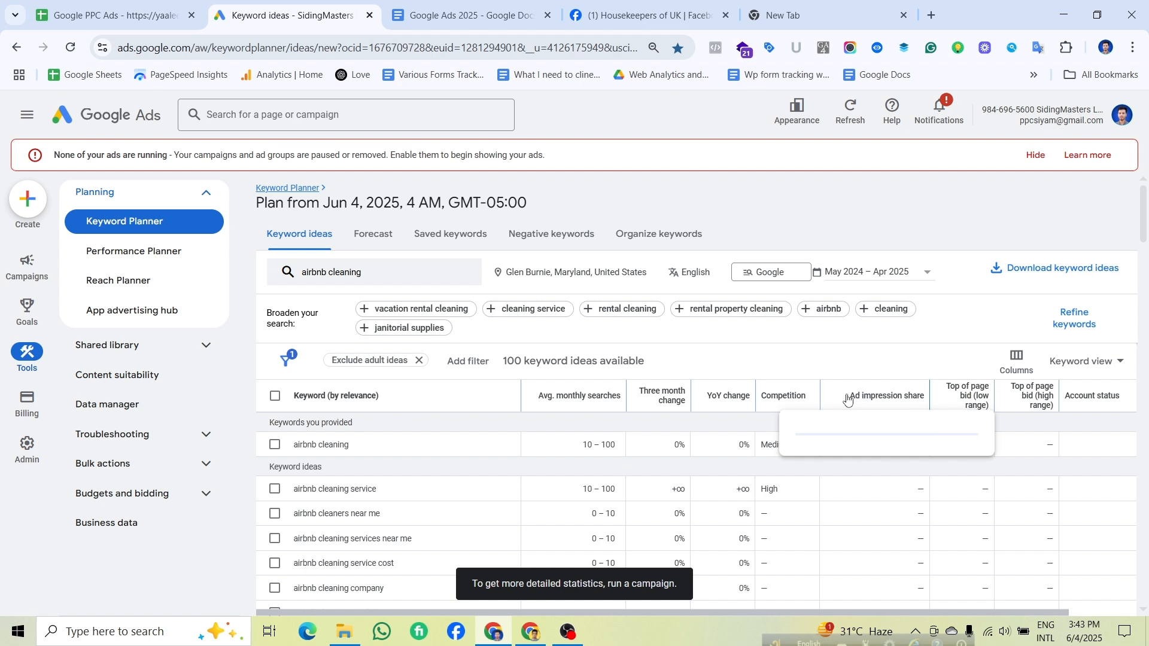
# Examine the average monthly searches of the keyword ideas for airbnb cleaning.
pyautogui.click(275, 397)
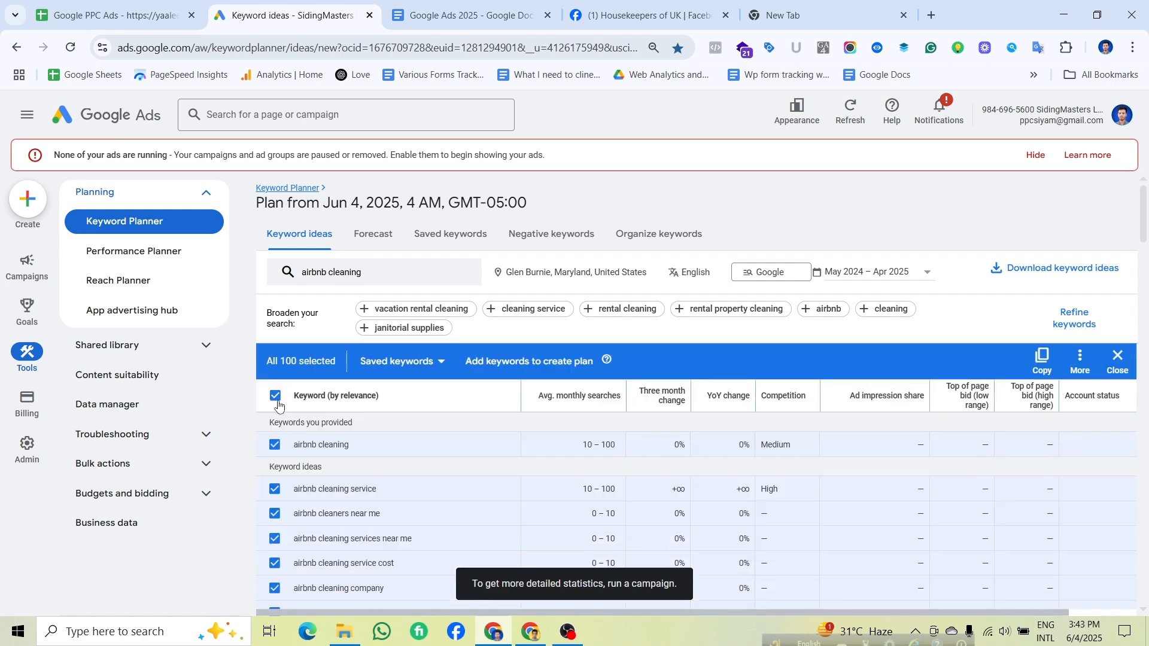
pyautogui.click(277, 399)
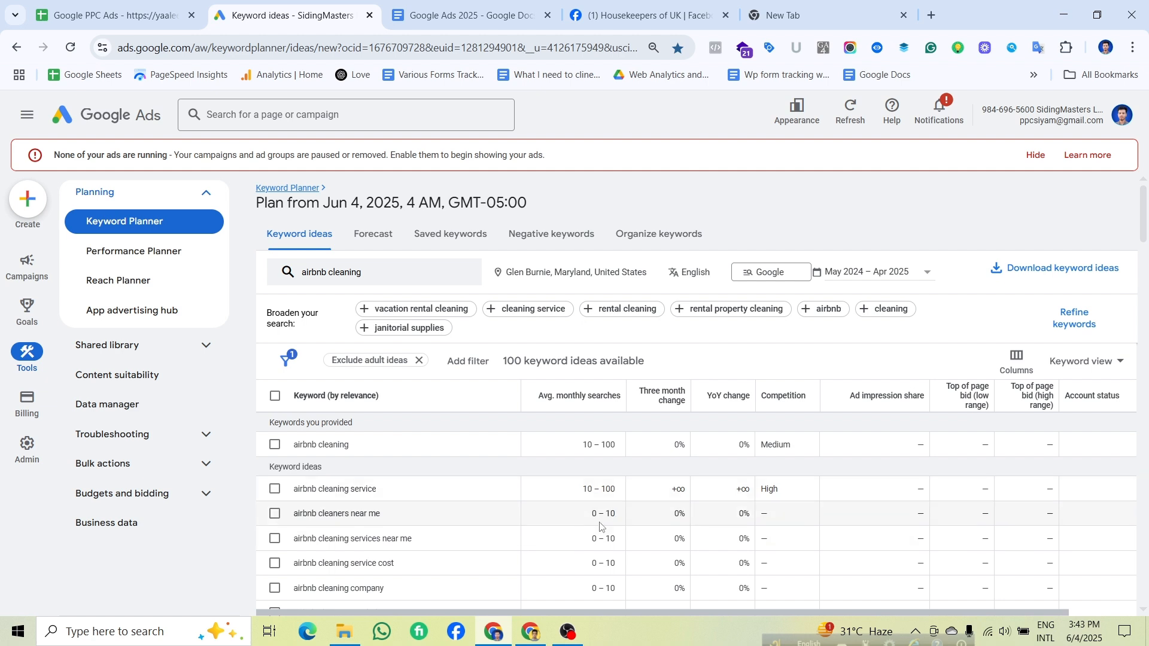
pyautogui.moveTo(606, 515); pyautogui.dragTo(610, 517)
pyautogui.doubleClick(607, 517)
pyautogui.moveTo(603, 513); pyautogui.dragTo(620, 489)
pyautogui.click(621, 489)
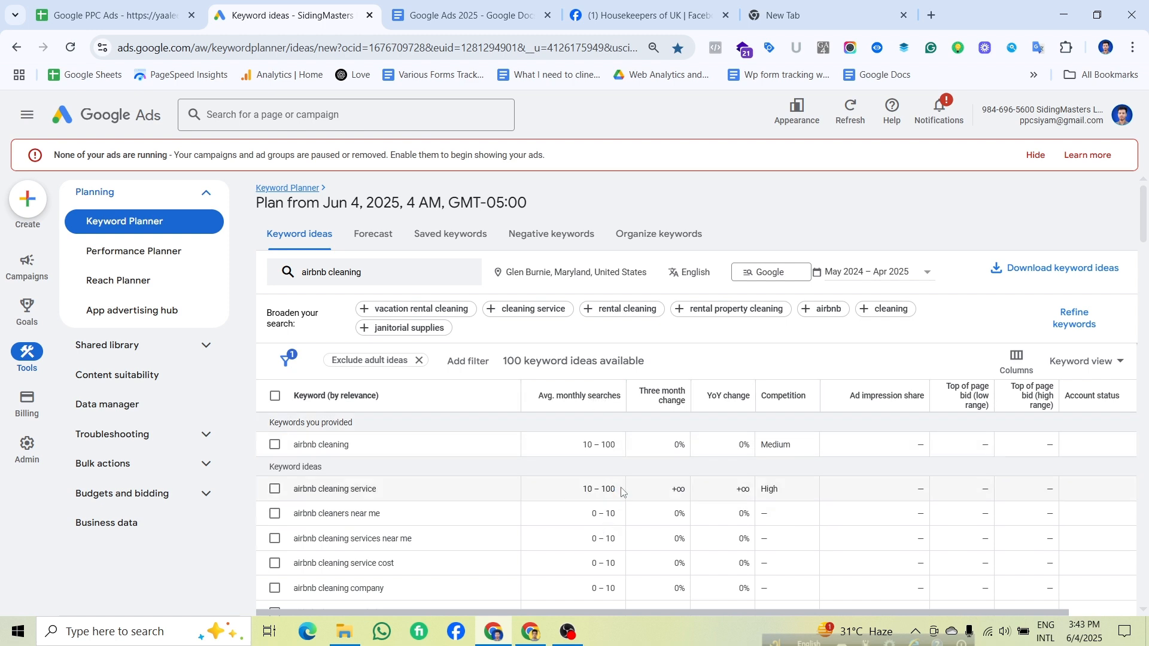
# Examine the three month change and YoY change of the keyword ideas for airbnb cleaning through the end of the list.
pyautogui.moveTo(1148, 197); pyautogui.dragTo(1147, 181)
pyautogui.click(1147, 185)
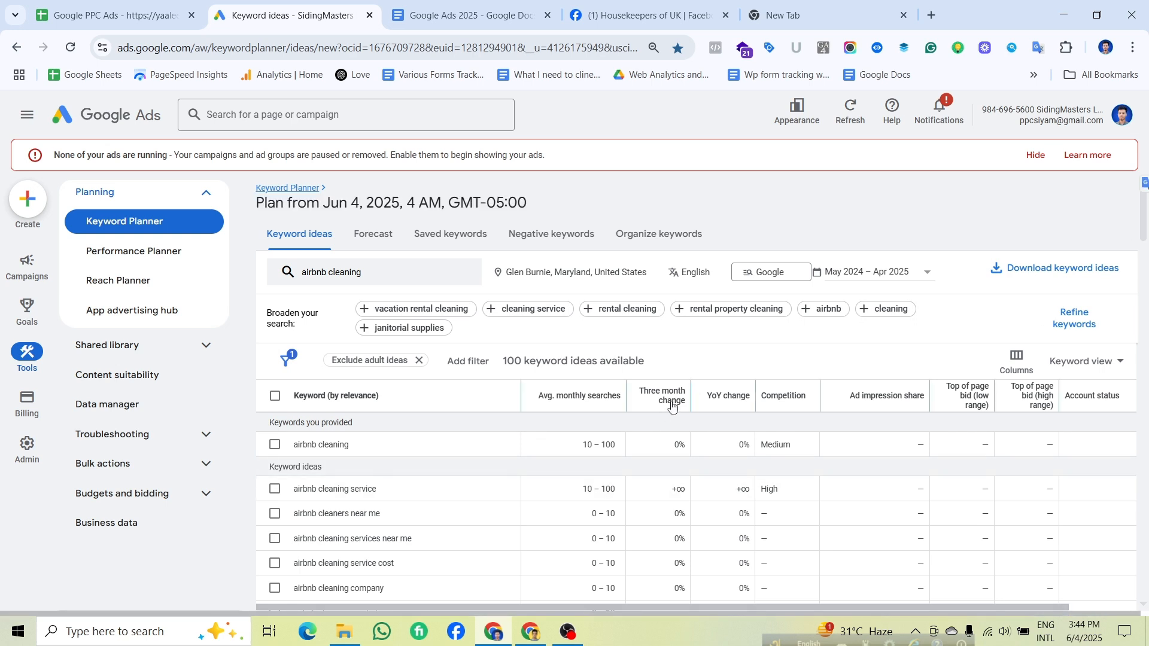
pyautogui.moveTo(660, 400)
pyautogui.scroll(-1, 679, 458)
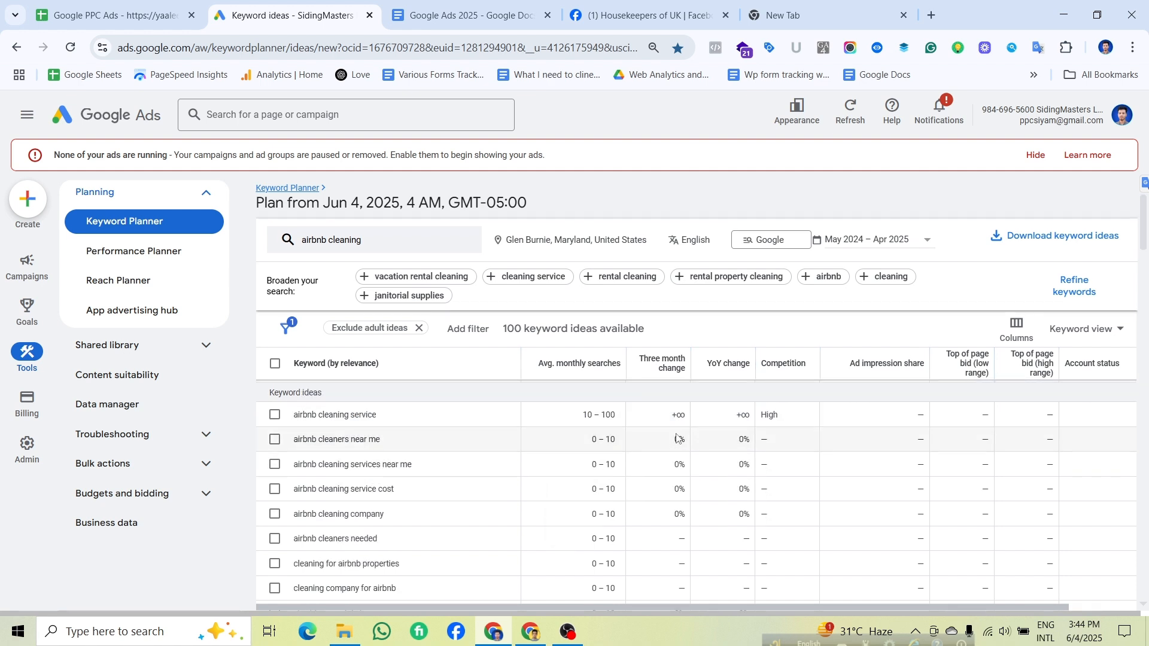
pyautogui.moveTo(715, 371)
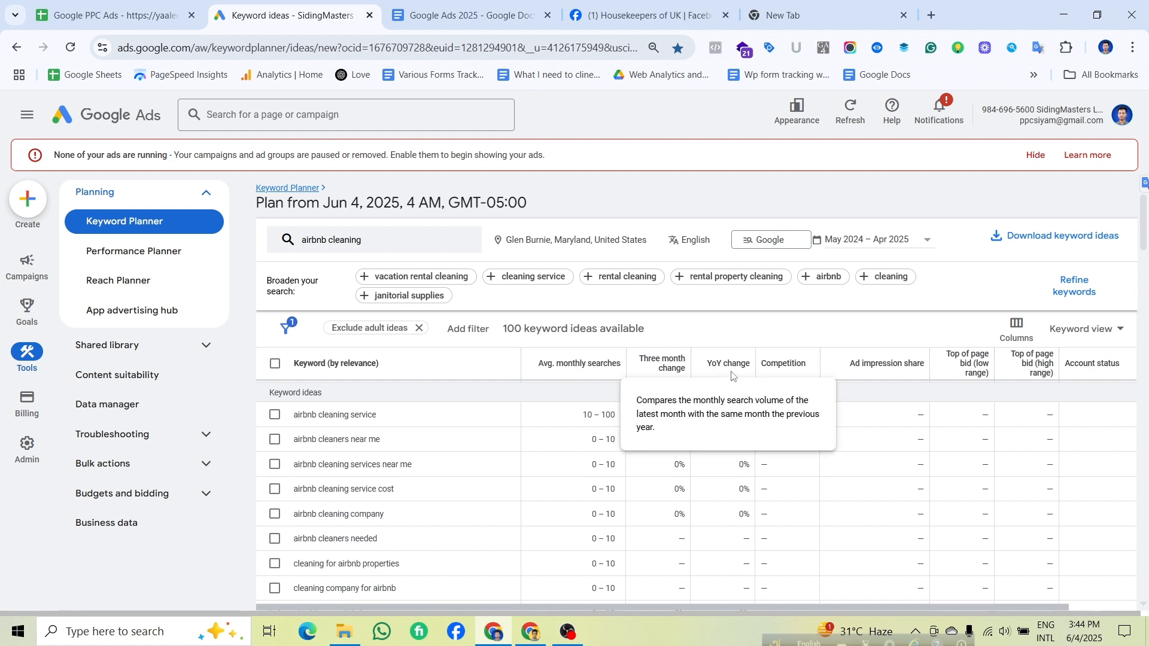
pyautogui.scroll(-5, 718, 490)
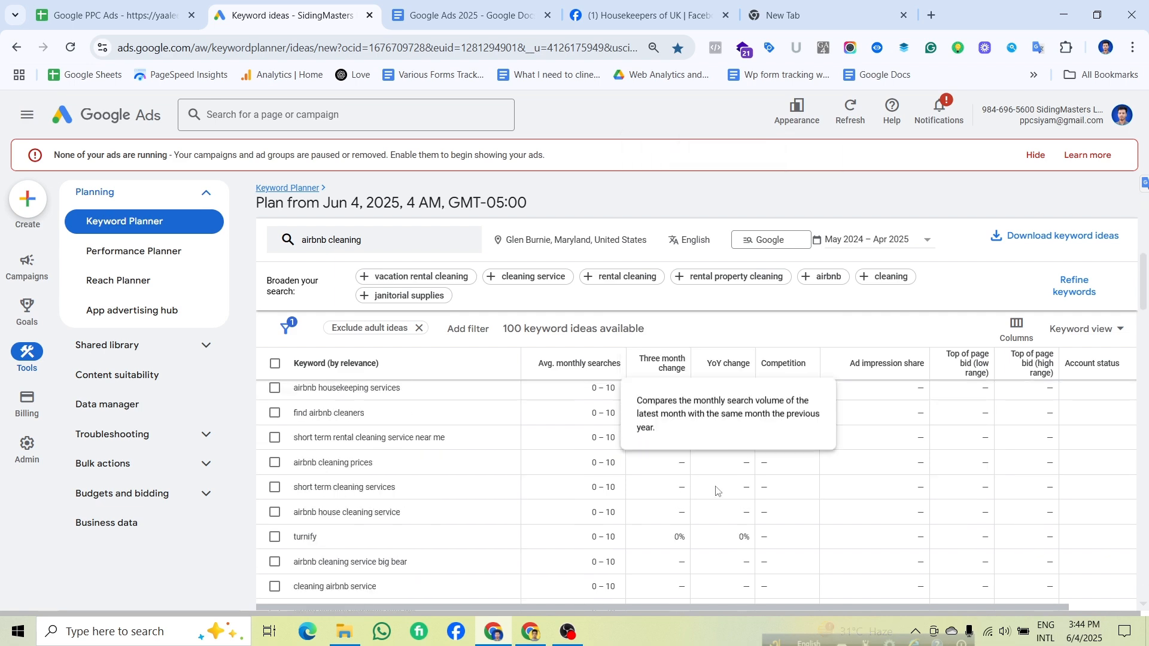
pyautogui.scroll(-5, 717, 490)
pyautogui.scroll(-3, 717, 492)
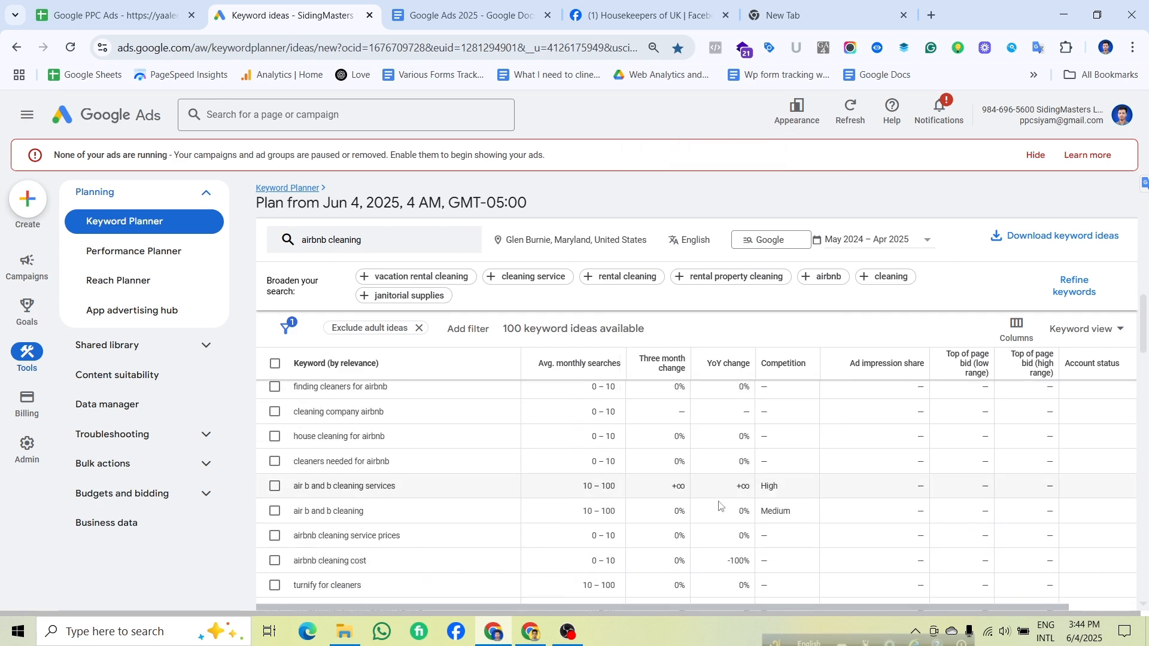
pyautogui.moveTo(728, 560); pyautogui.dragTo(740, 561)
pyautogui.click(739, 561)
pyautogui.scroll(-5, 747, 482)
pyautogui.scroll(-10, 746, 483)
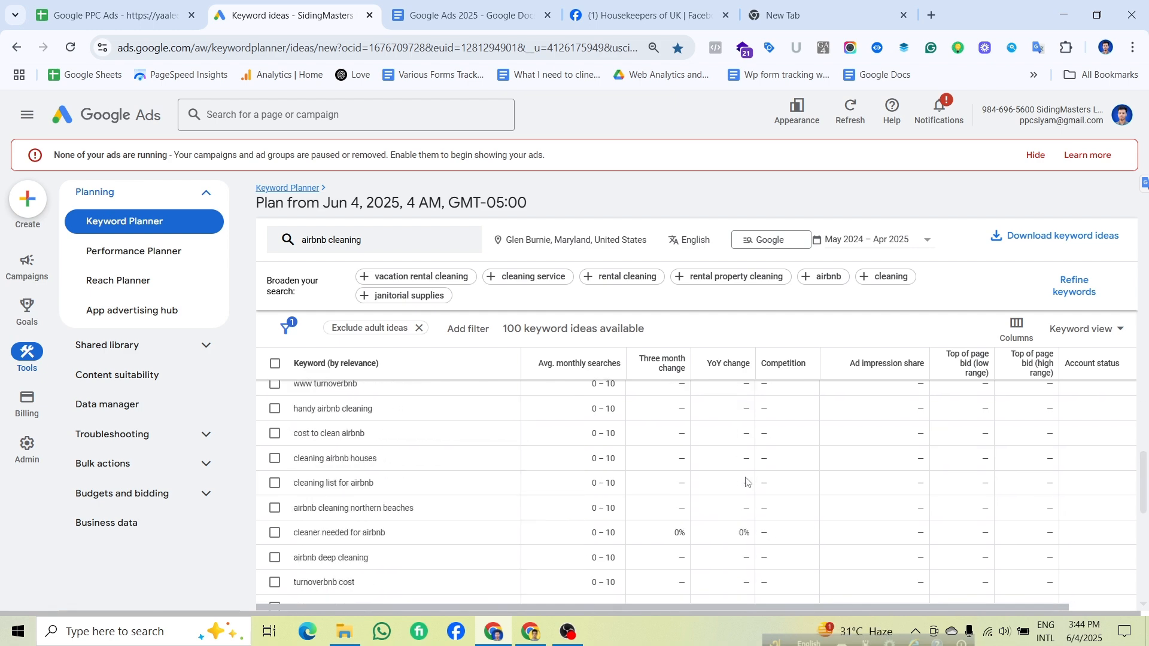
pyautogui.scroll(-3, 746, 478)
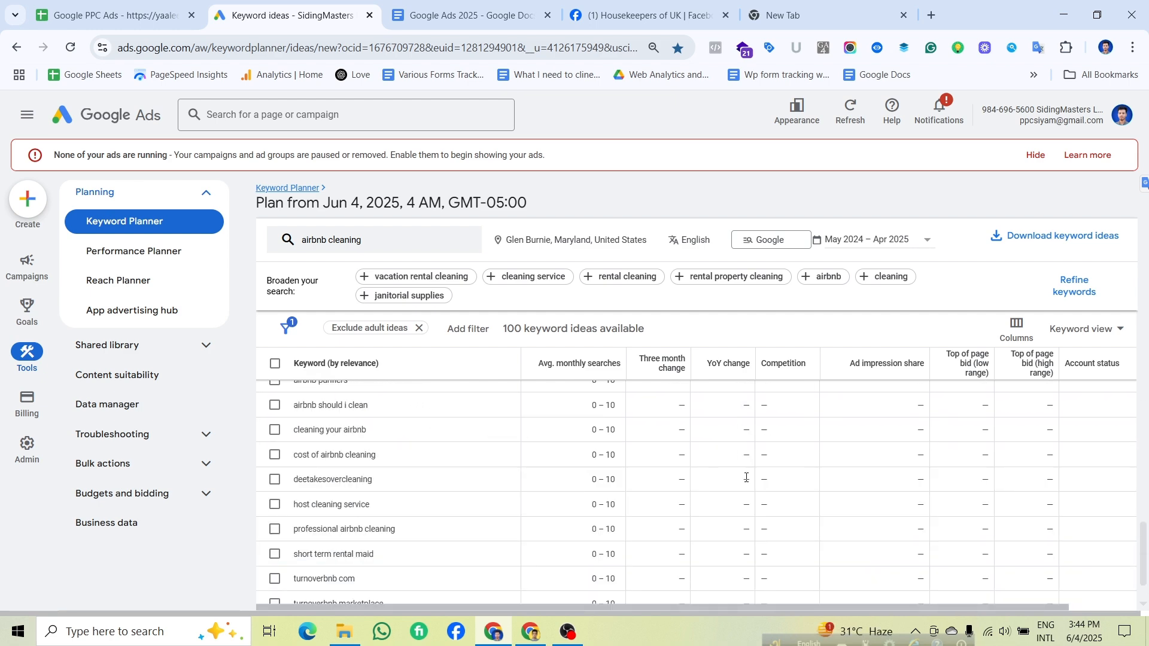
pyautogui.scroll(-3, 746, 478)
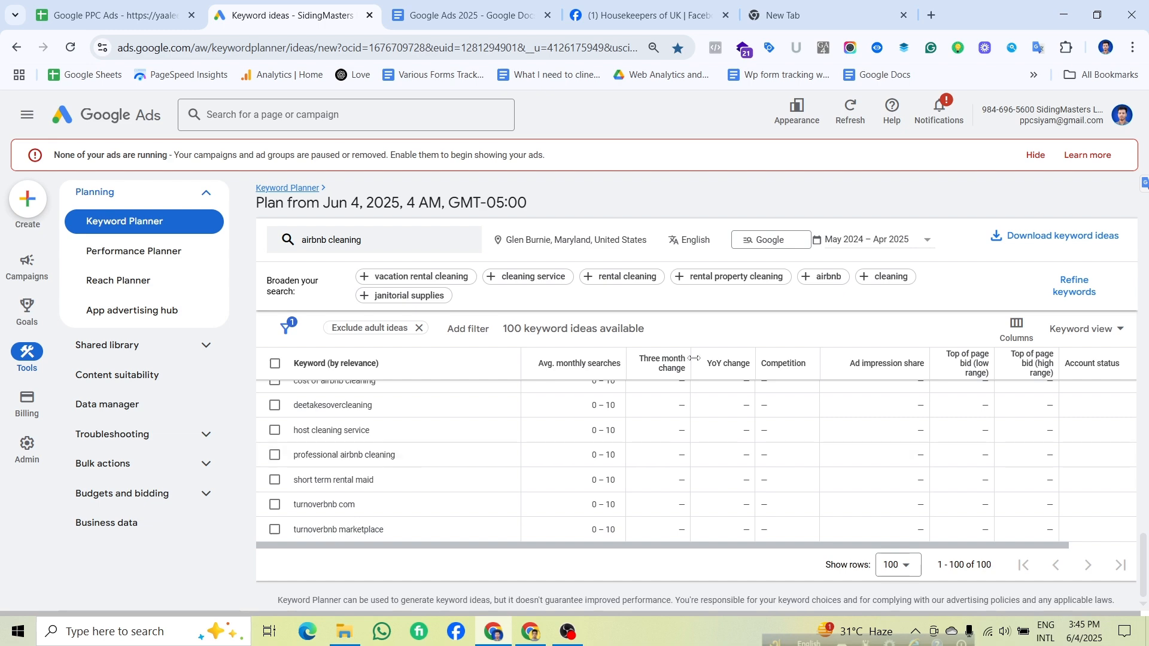
# Broaden the search with "cleaning service", get the results, and look through the new keyword ideas.
pyautogui.click(519, 279)
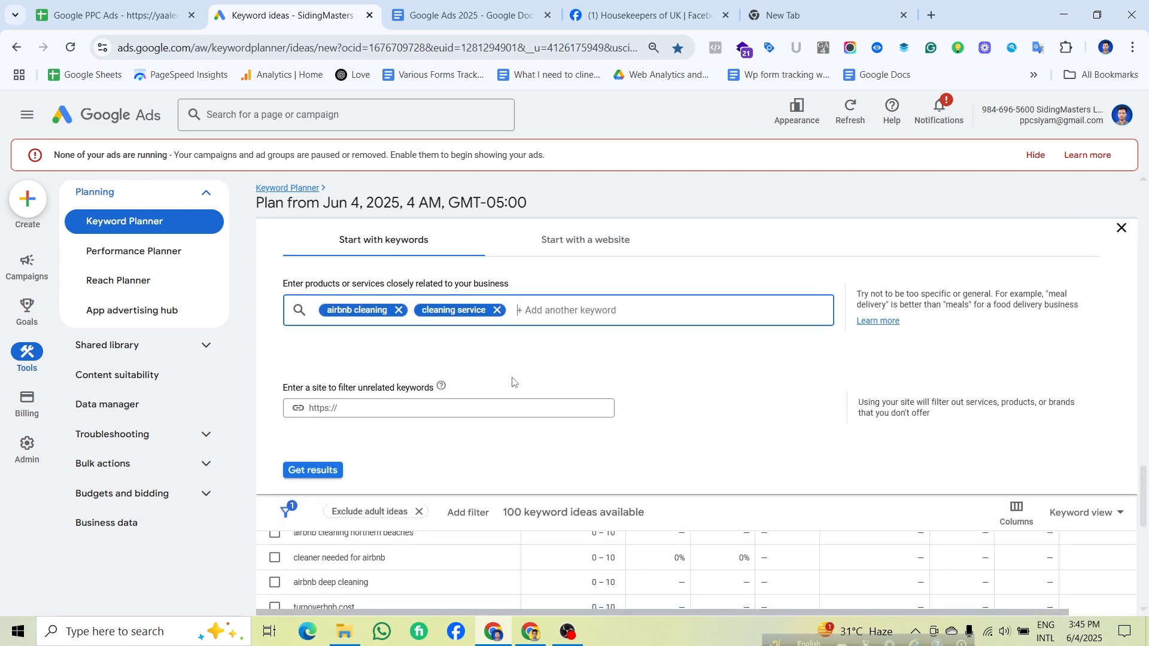
pyautogui.click(320, 470)
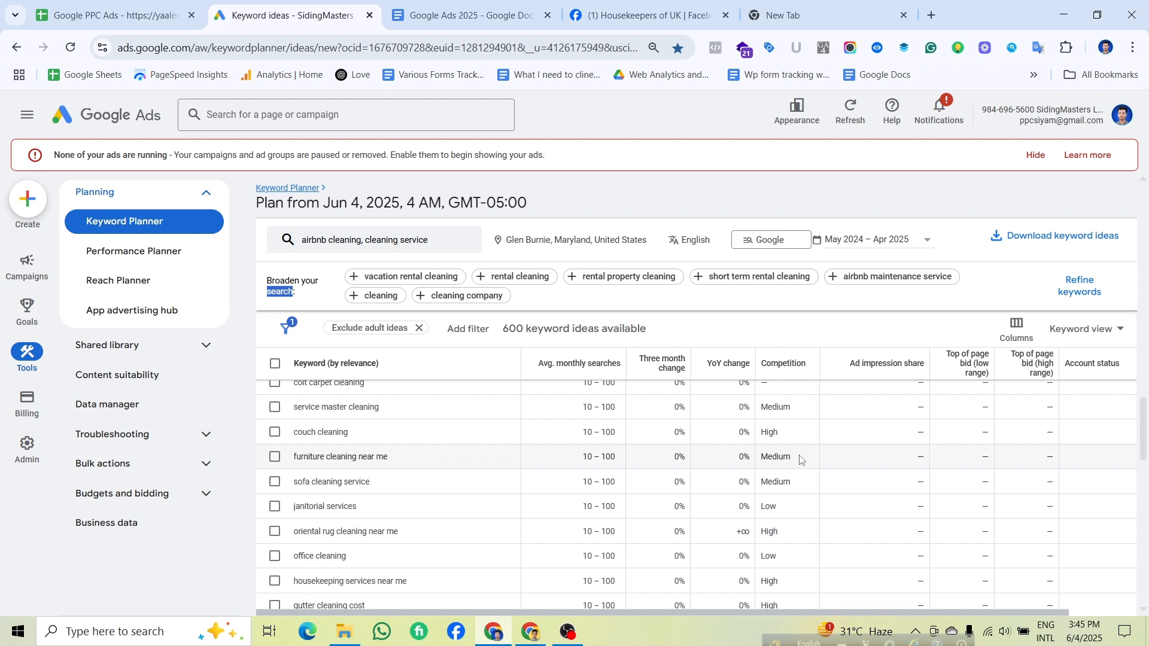
pyautogui.scroll(-10, 883, 474)
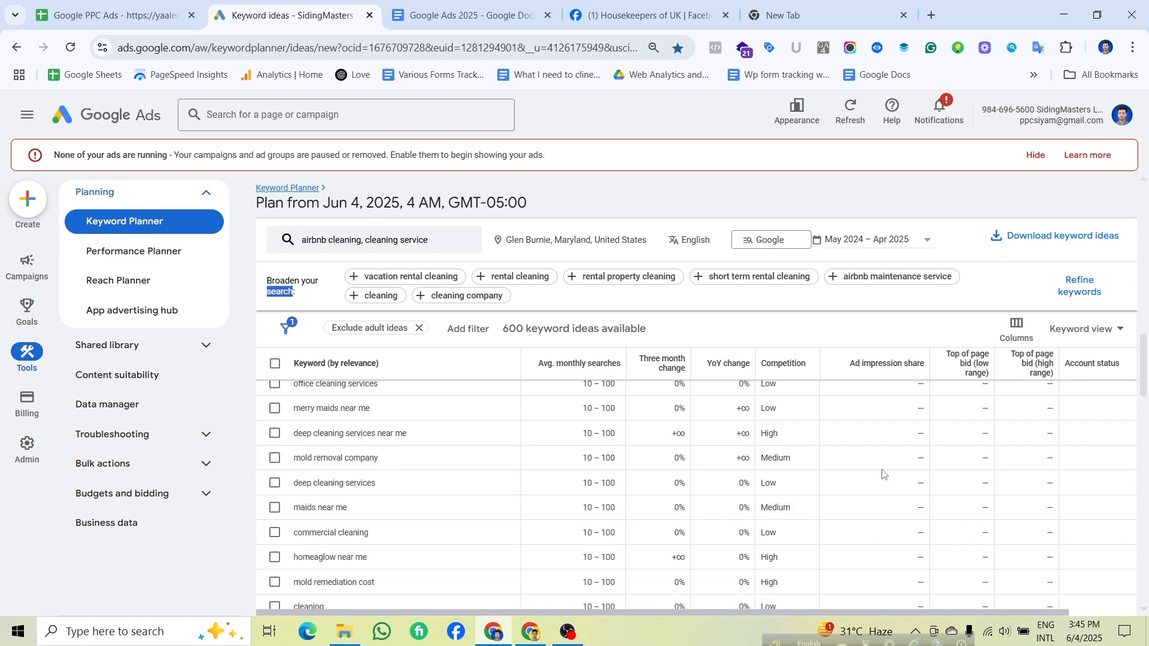
pyautogui.scroll(10, 883, 474)
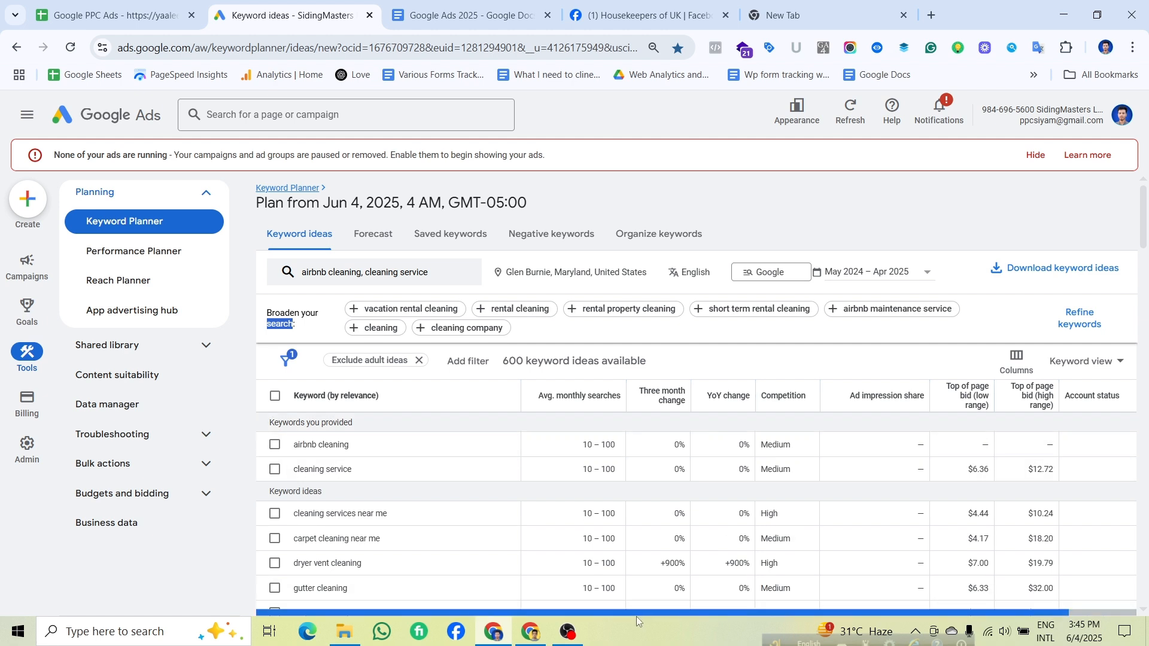
# Examine the low-range and high-range top of page bids of the keyword ideas and read the low-range definition.
pyautogui.moveTo(635, 614); pyautogui.dragTo(728, 613)
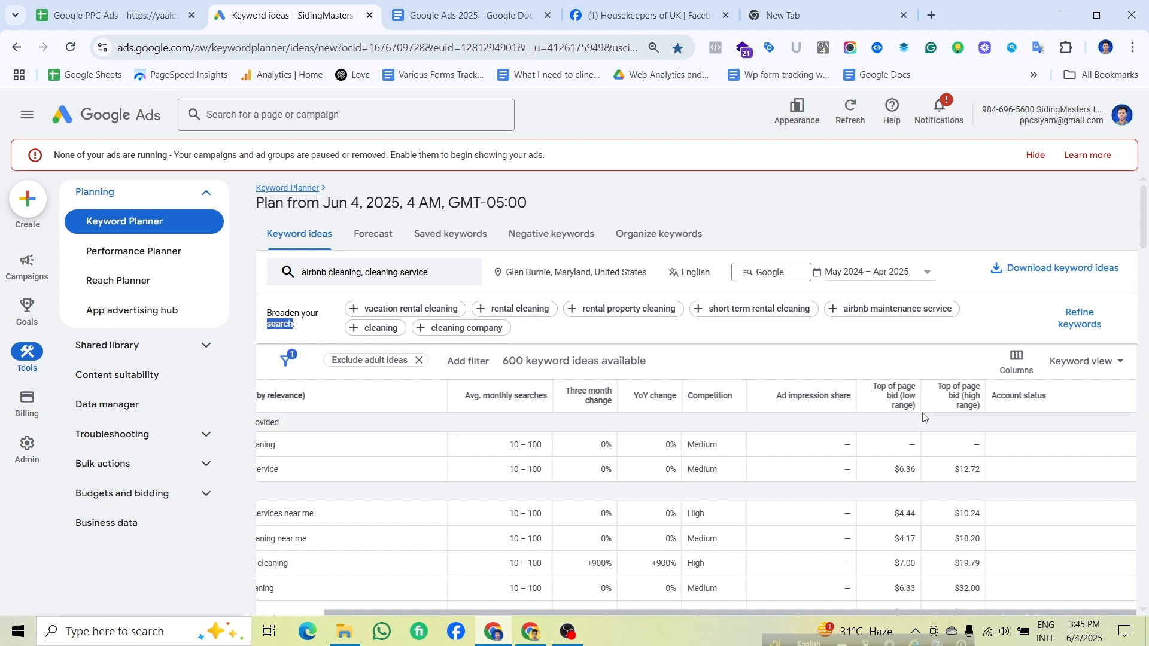
pyautogui.click(891, 395)
pyautogui.moveTo(890, 398)
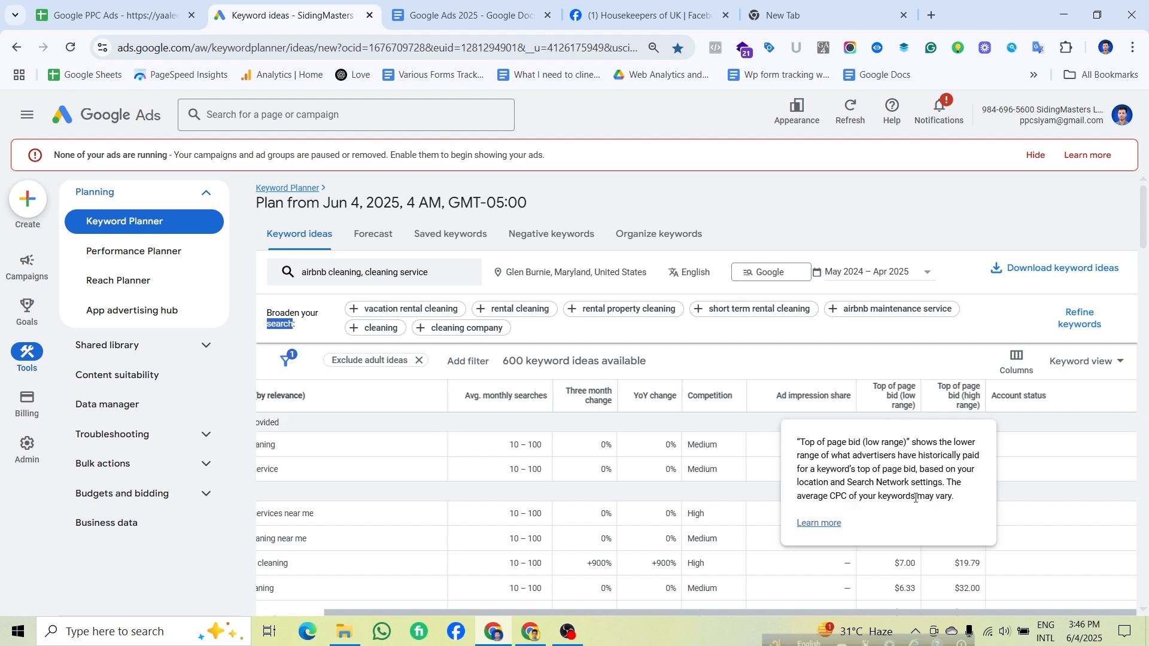
pyautogui.moveTo(471, 612); pyautogui.dragTo(383, 613)
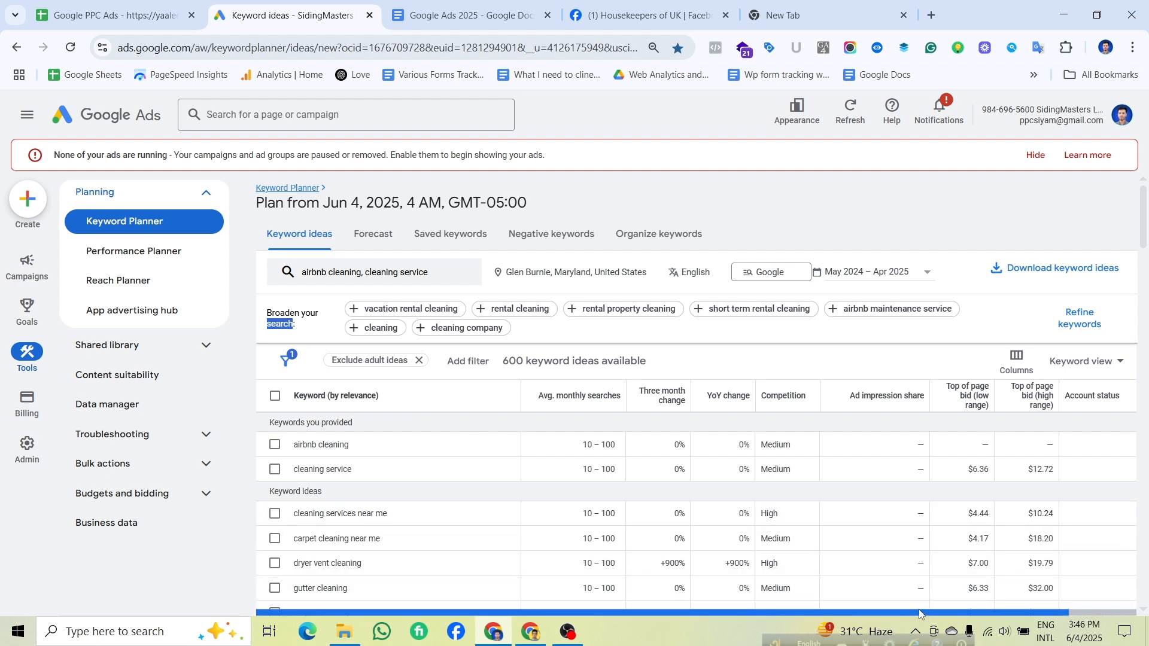
pyautogui.moveTo(918, 609); pyautogui.dragTo(957, 609)
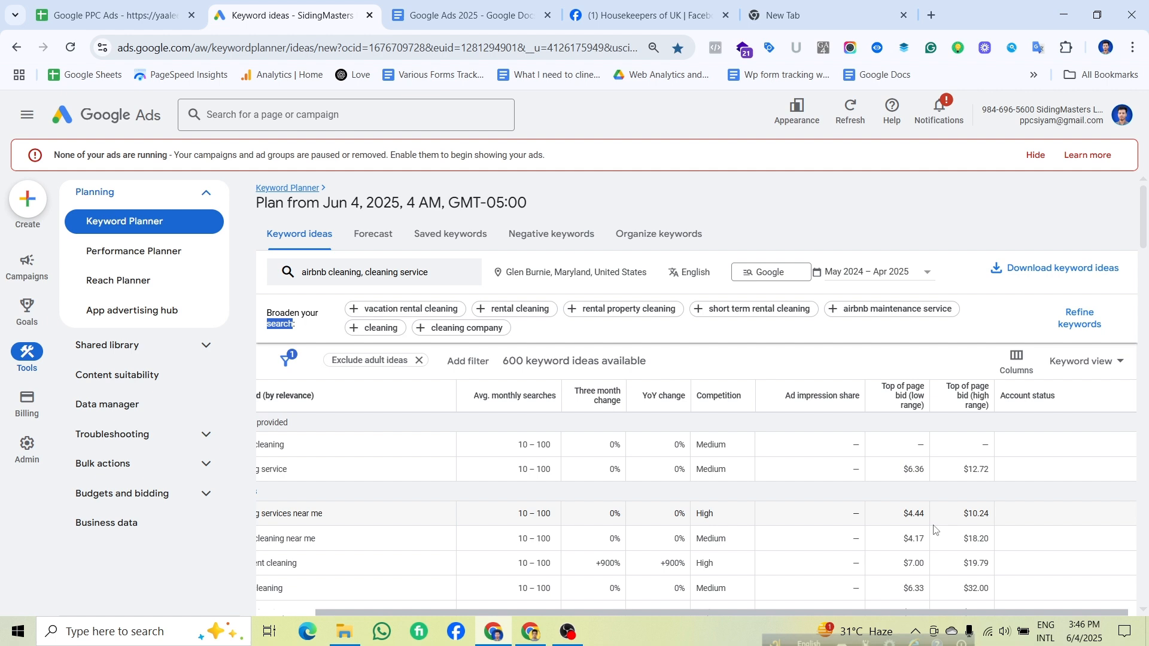
pyautogui.moveTo(1041, 406)
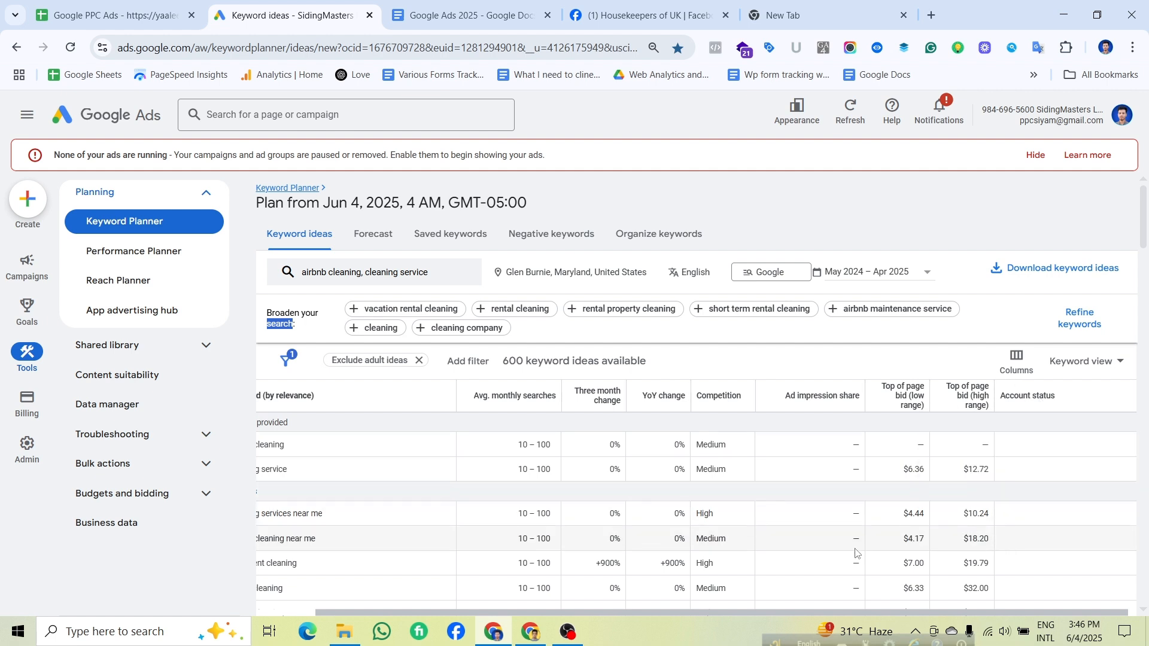
pyautogui.moveTo(849, 613); pyautogui.dragTo(863, 606)
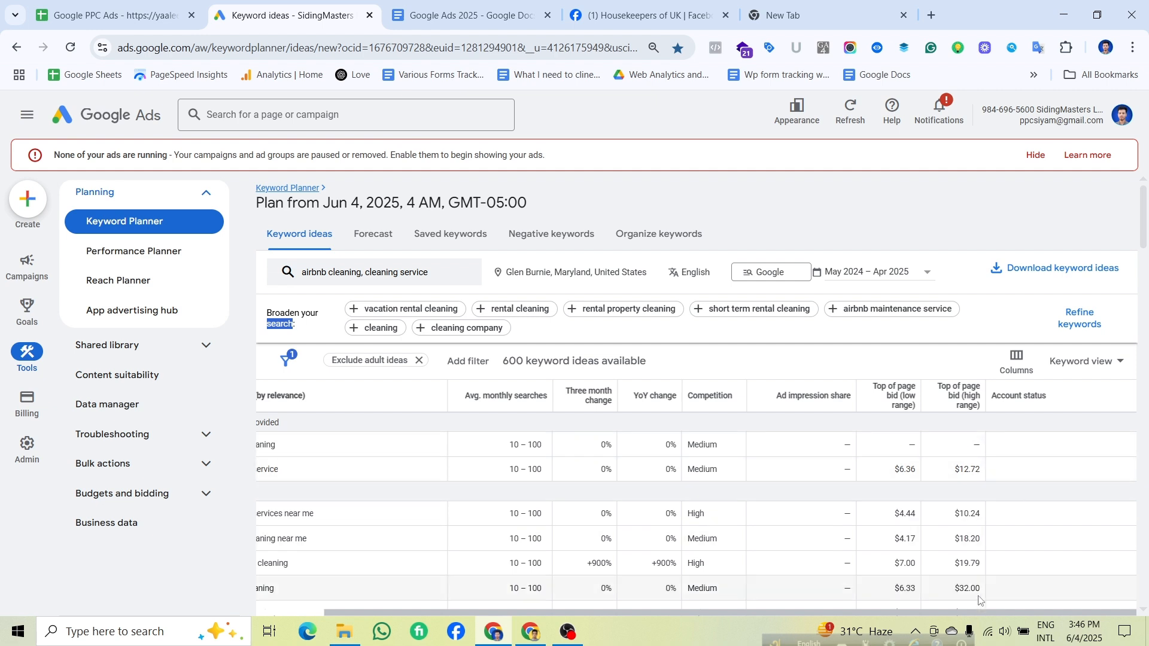
pyautogui.moveTo(1019, 607); pyautogui.dragTo(1021, 606)
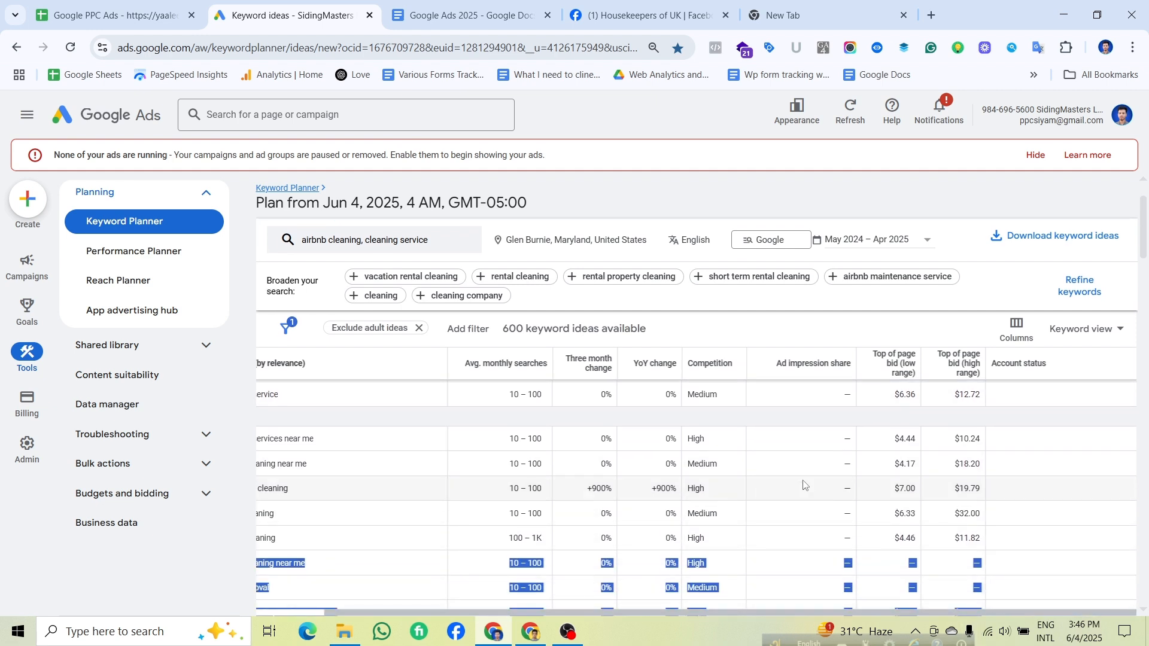
# Check the search network options, keeping Google, and view the date range presets without changing the range.
pyautogui.click(790, 244)
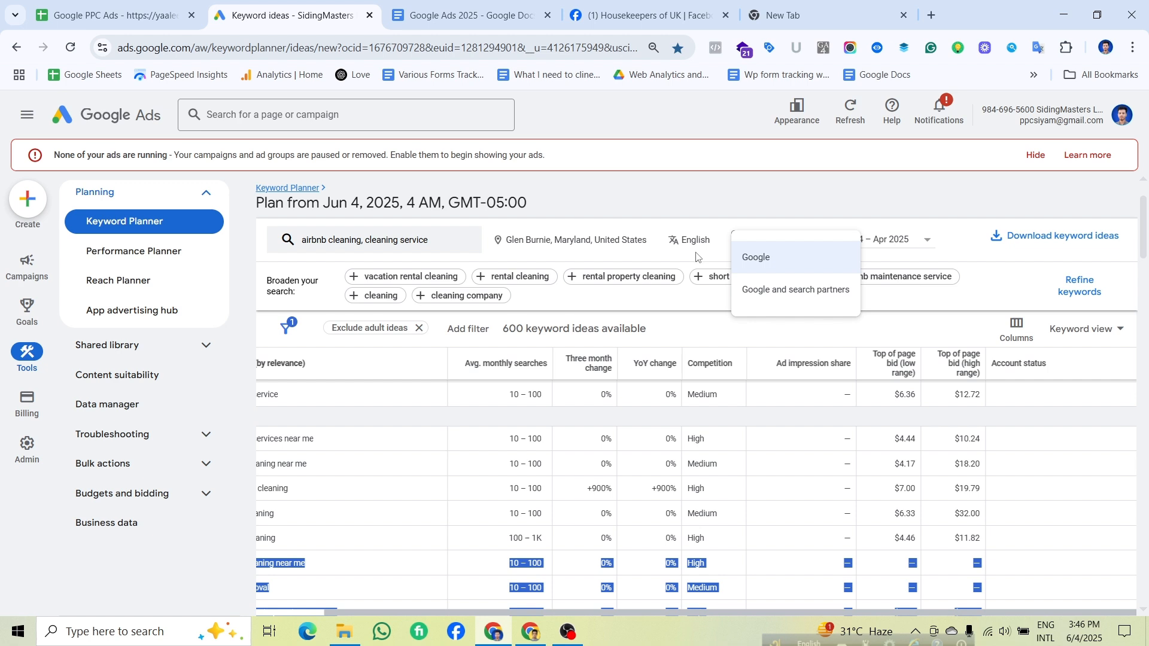
pyautogui.click(756, 256)
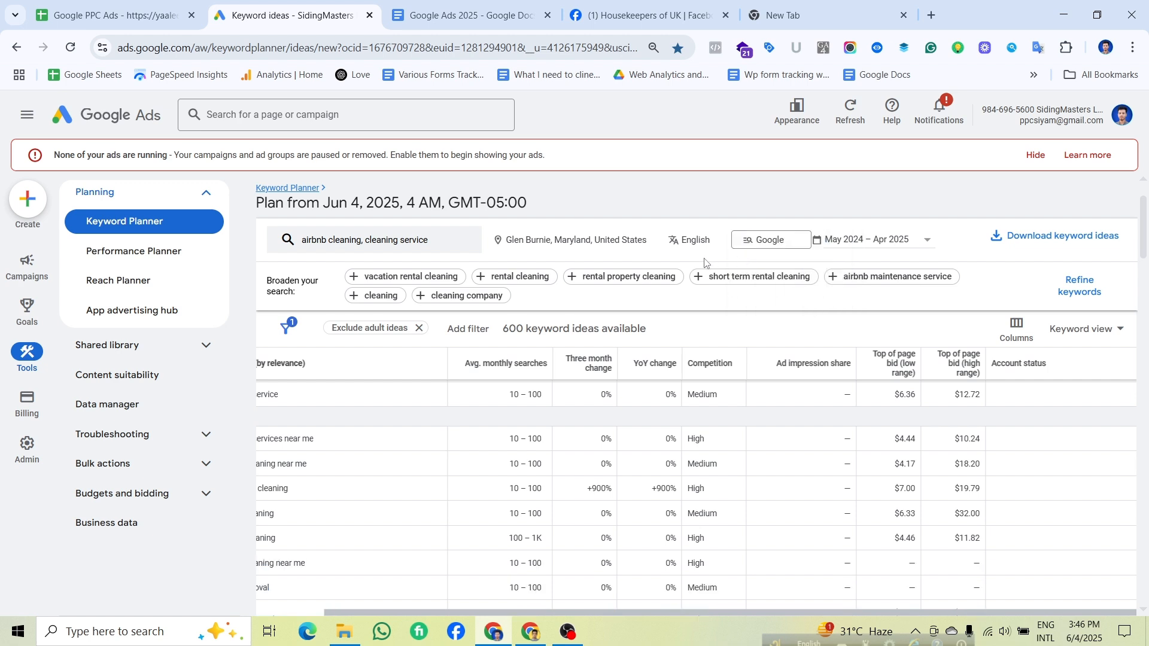
pyautogui.click(835, 242)
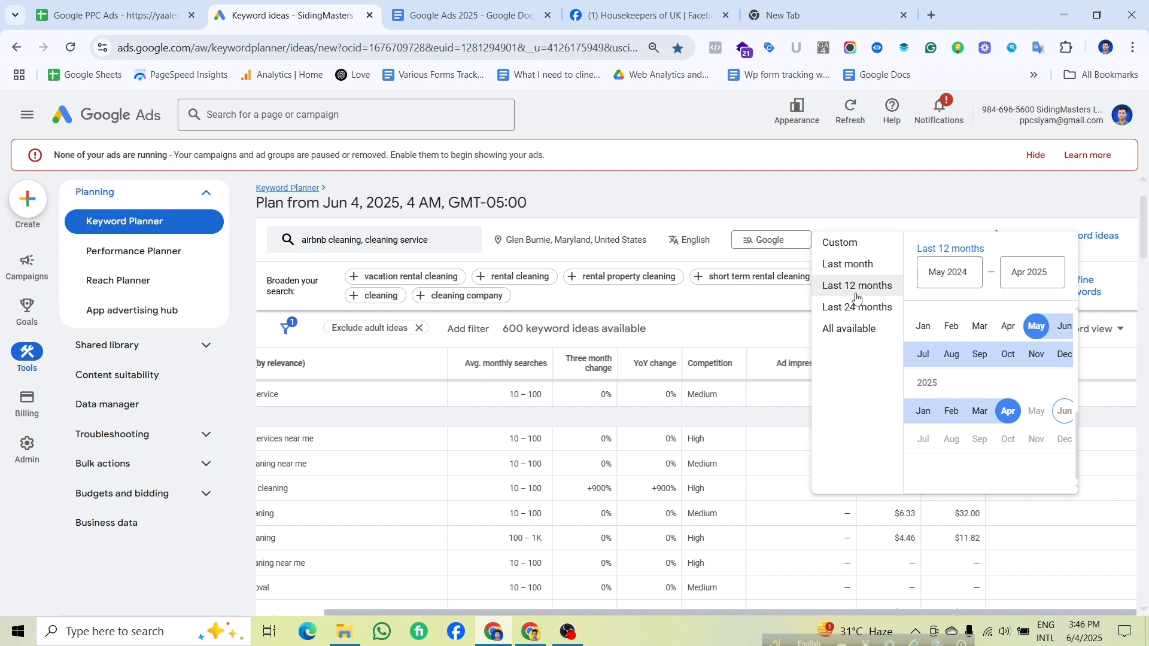
pyautogui.tripleClick(771, 306)
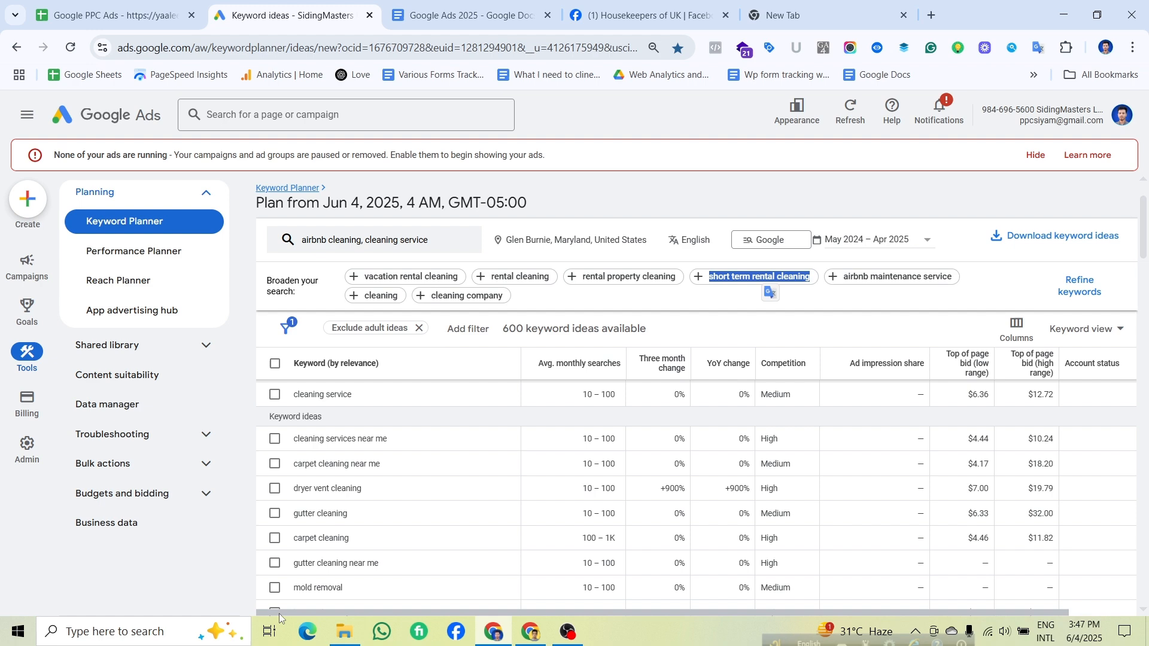
# Select all keyword ideas on the page, copy them, and switch to the Google PPC Ads sheet.
pyautogui.click(275, 364)
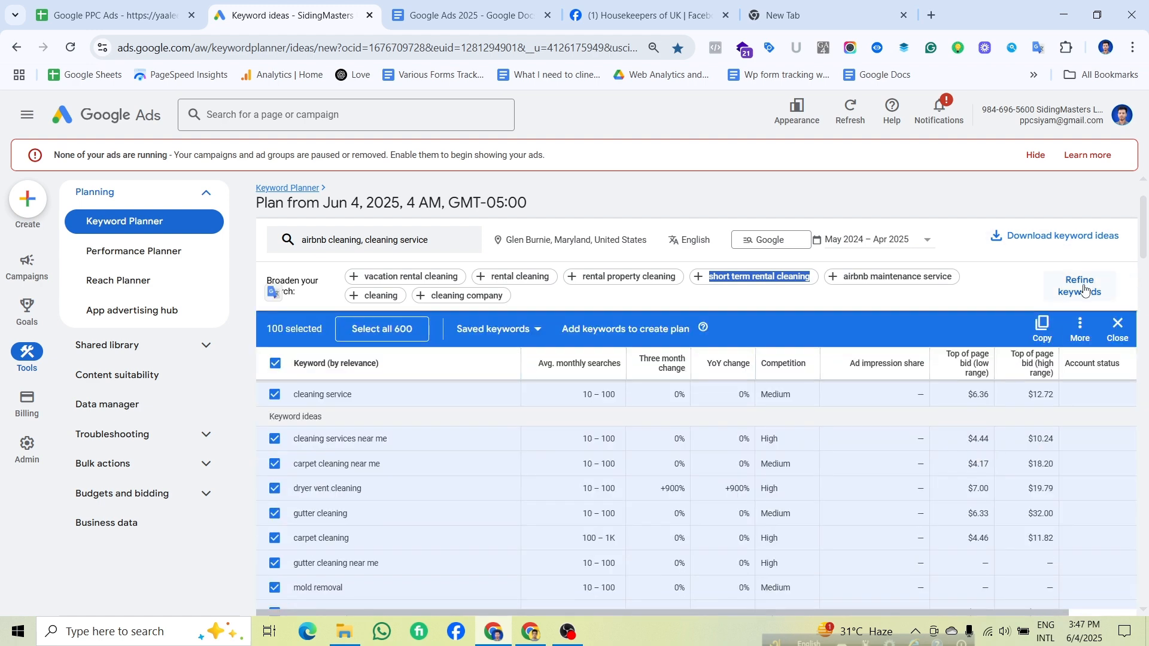
pyautogui.click(1055, 338)
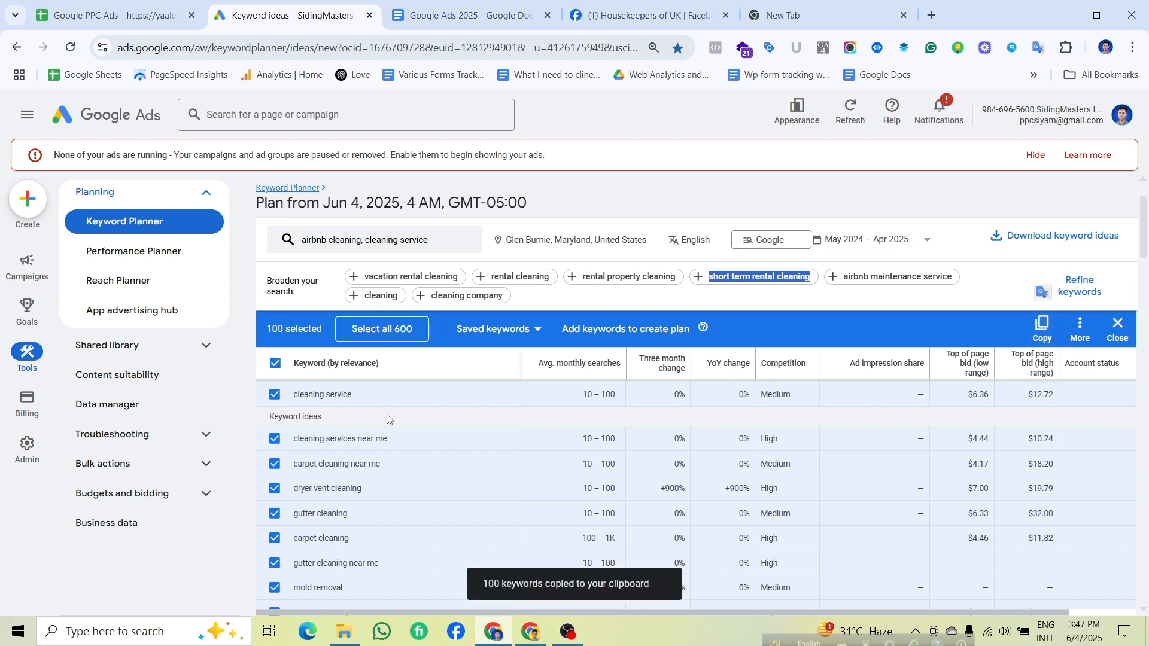
pyautogui.click(117, 11)
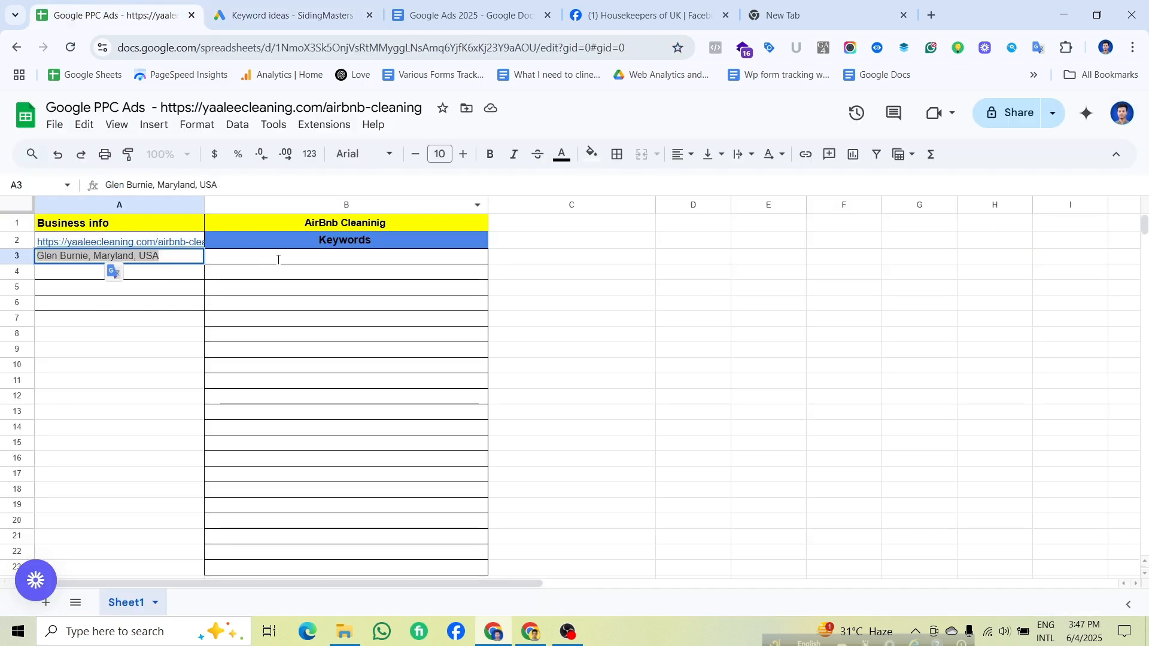
pyautogui.doubleClick(278, 259)
pyautogui.hotkey('ctrl', 'v')
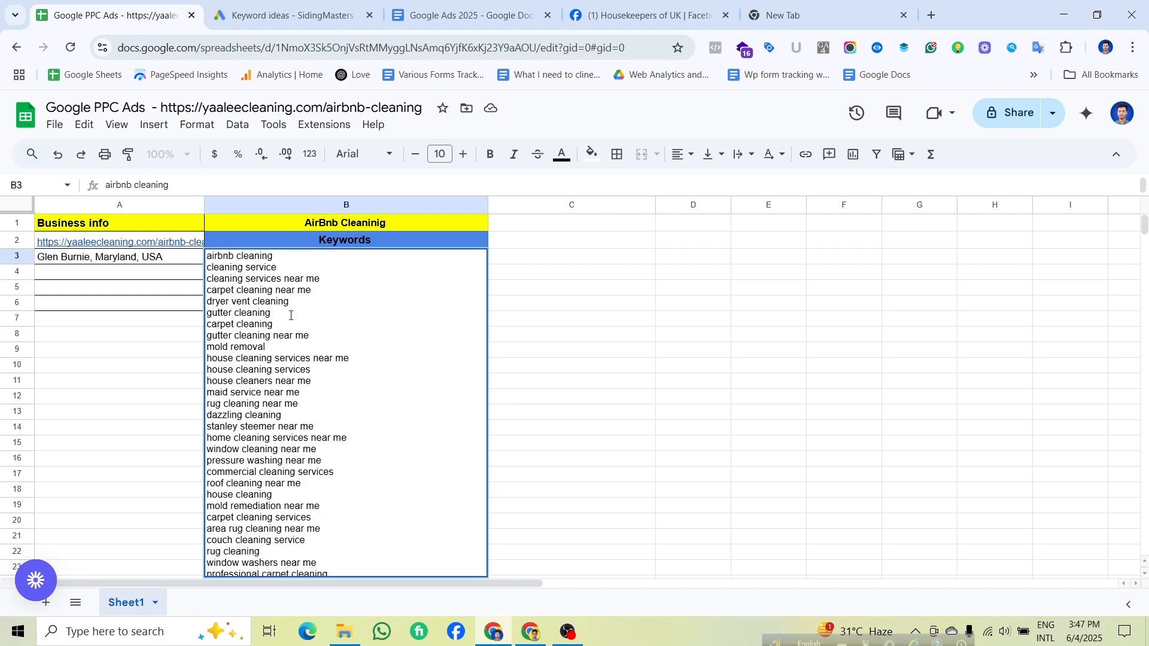
pyautogui.click(555, 355)
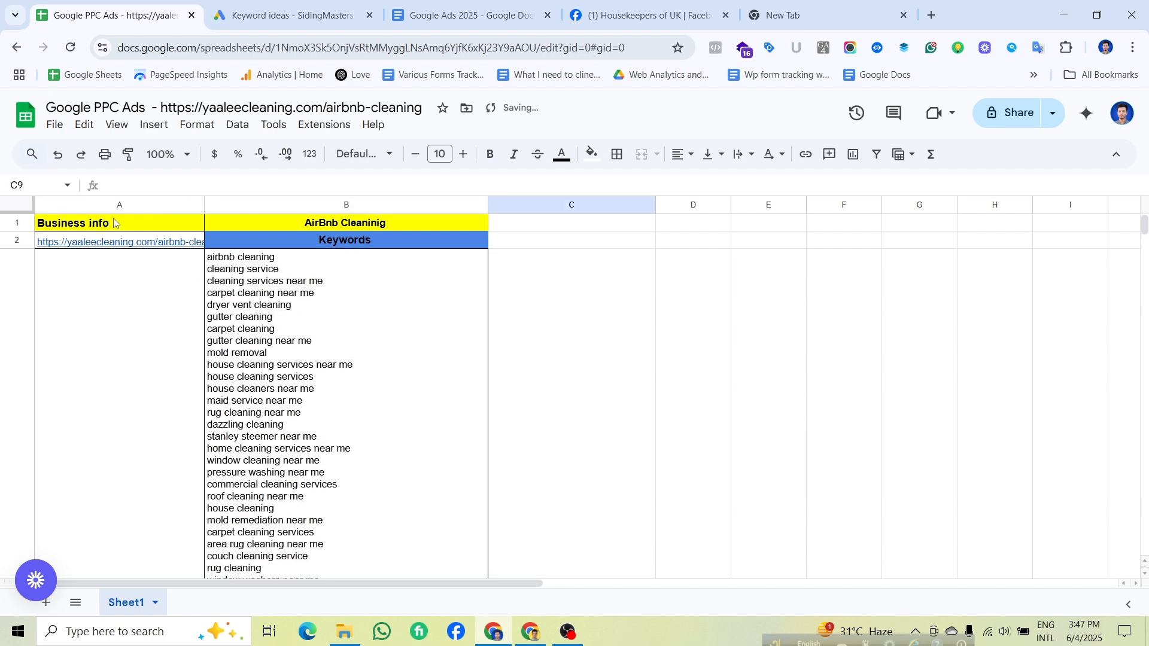
pyautogui.click(58, 154)
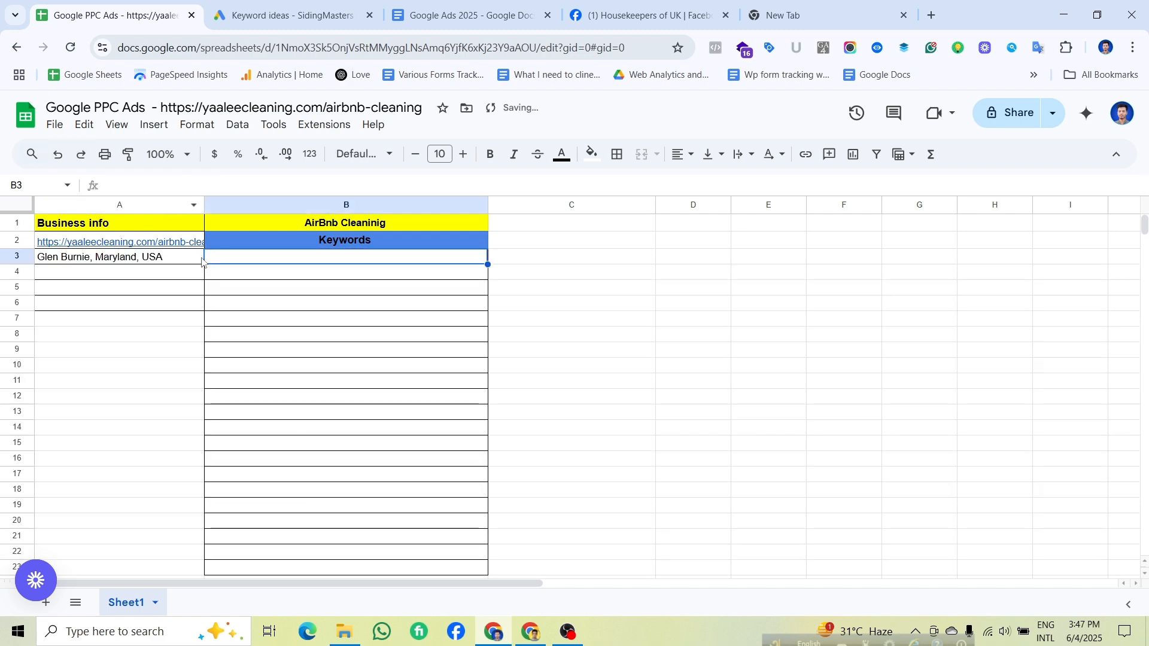
# Paste the copied keywords one per row into the Keywords column starting at B3, and review the list down to its end.
pyautogui.press('Up')
pyautogui.click(261, 265)
pyautogui.hotkey('ctrl', 'v')
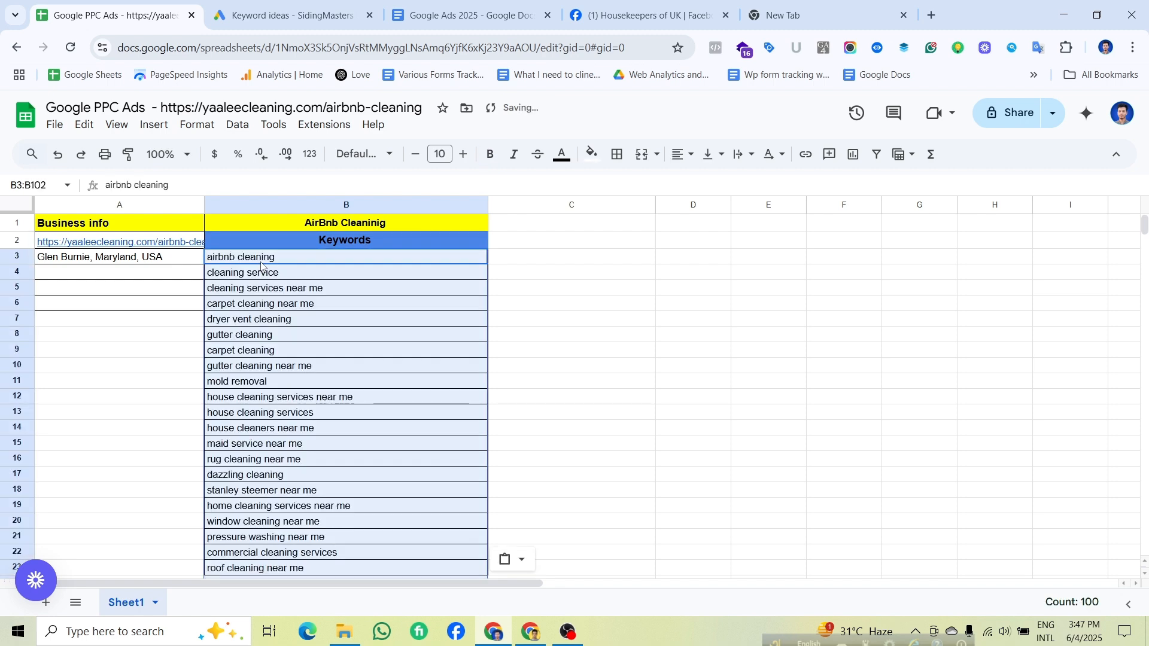
pyautogui.scroll(-3, 299, 333)
pyautogui.scroll(-15, 298, 332)
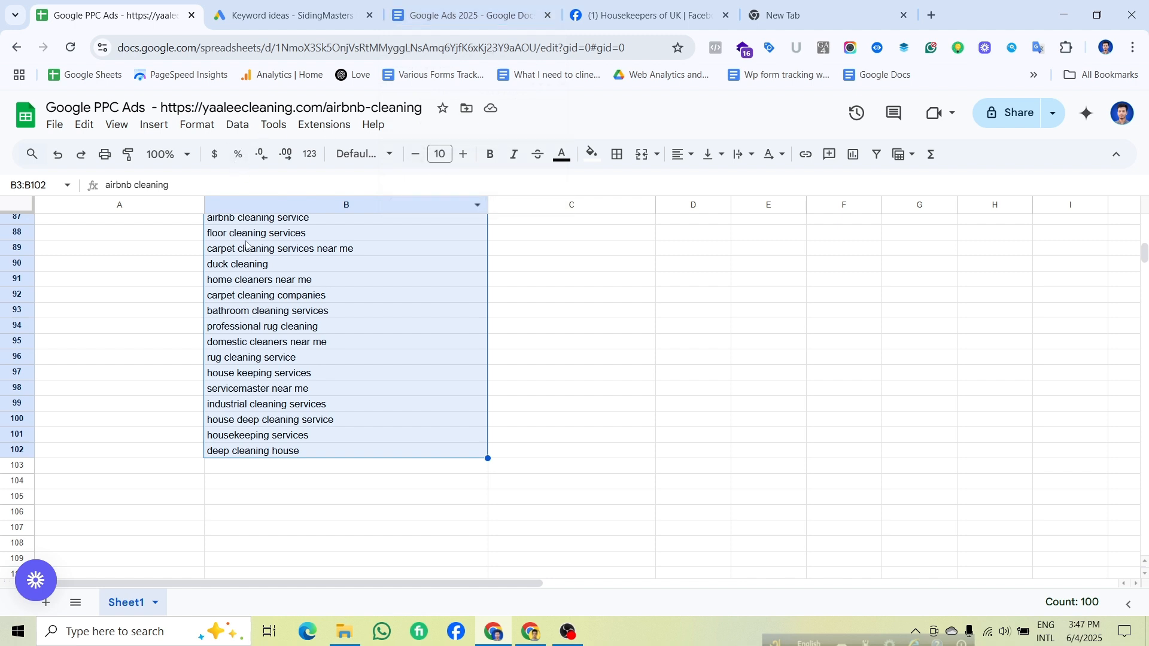
pyautogui.scroll(2, 302, 273)
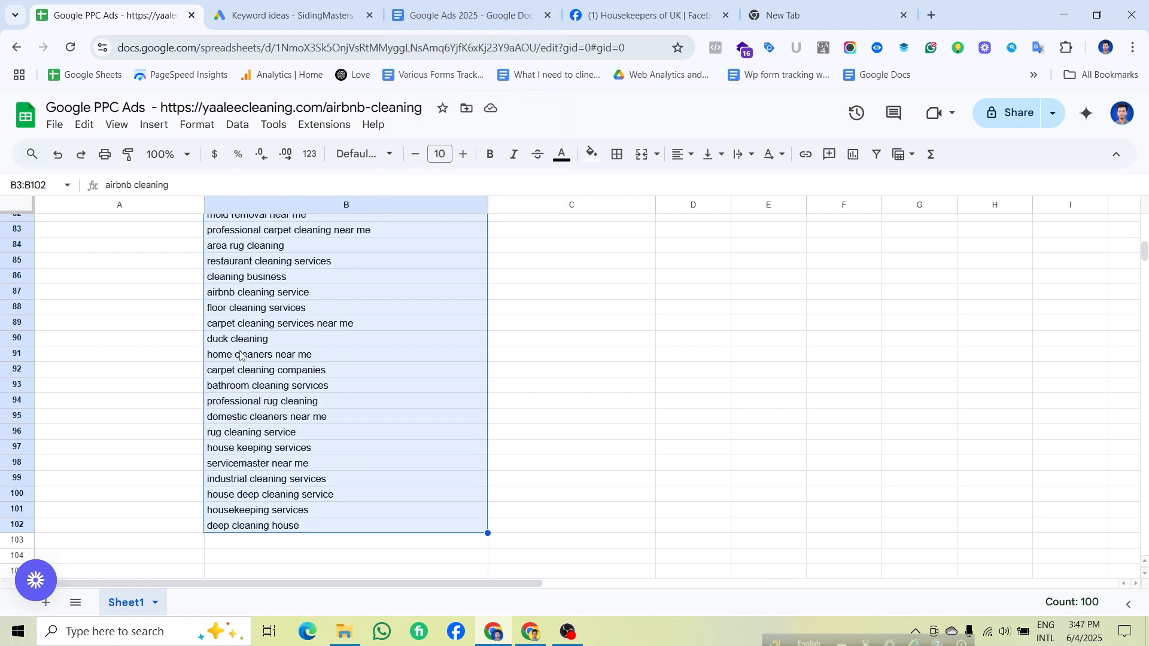
pyautogui.click(230, 326)
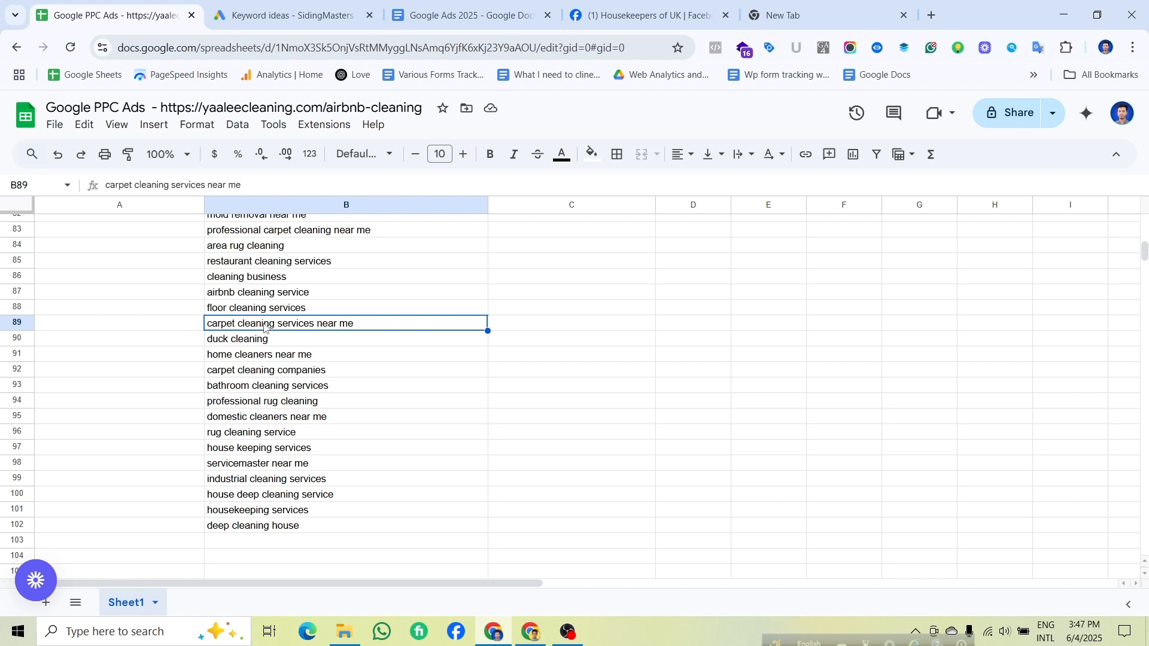
# Return to Keyword Planner and clear the selection of keyword ideas.
pyautogui.click(308, 17)
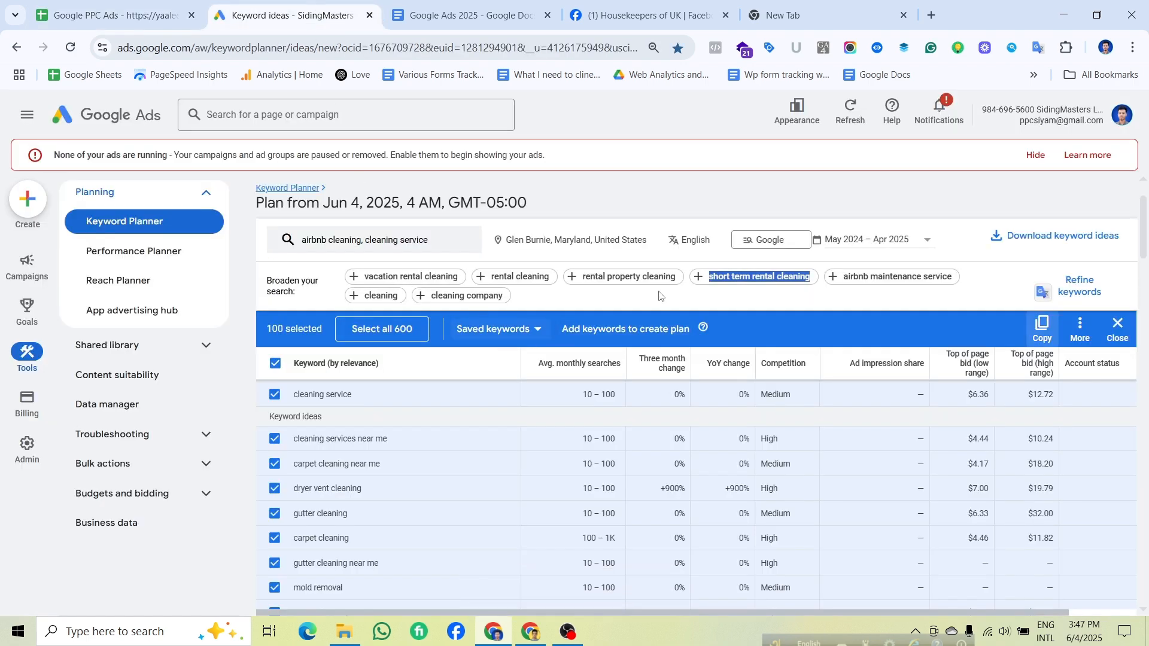
pyautogui.click(1116, 335)
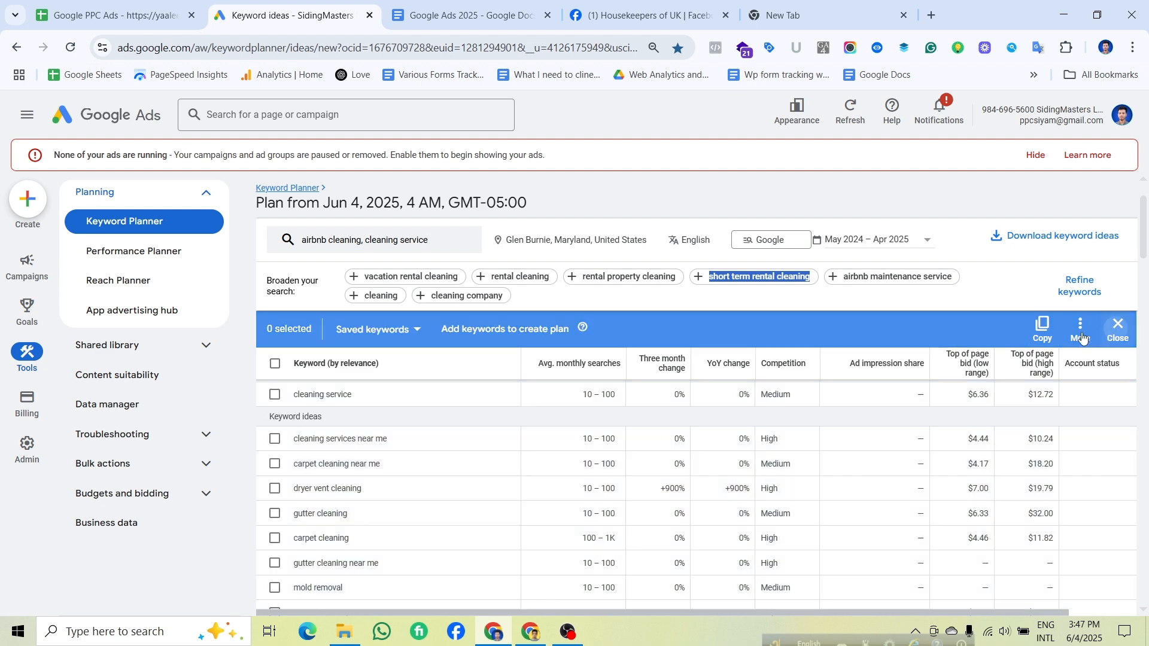
# Filter the keyword ideas to those whose text contains near me, local, nearby, using Text Match.
pyautogui.click(467, 329)
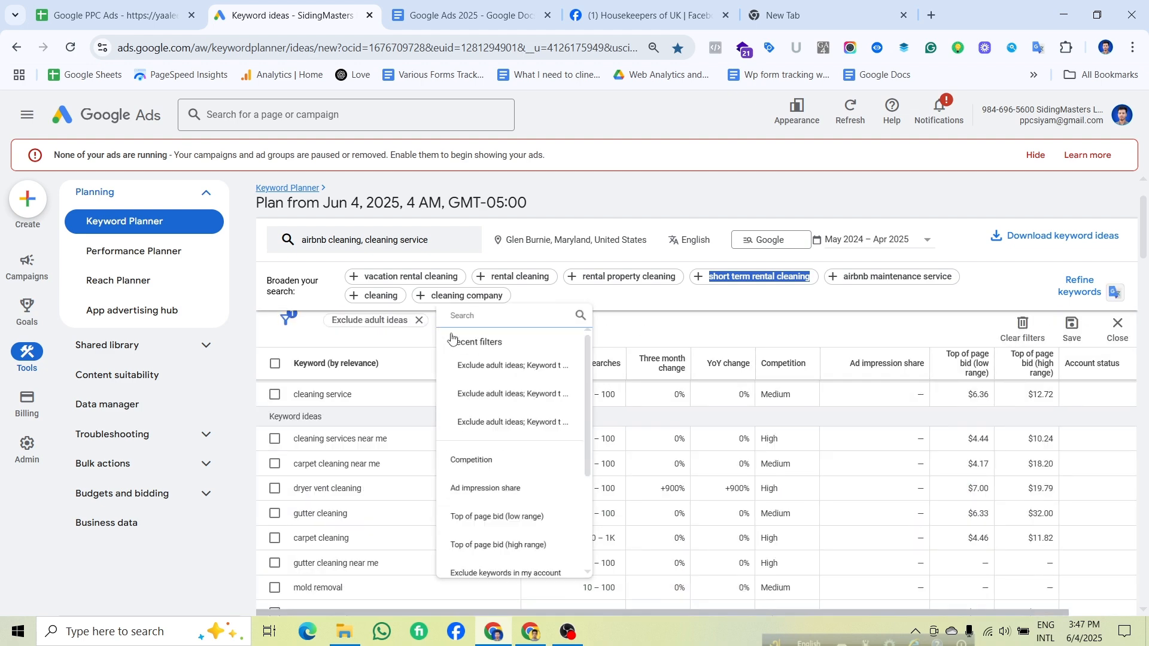
pyautogui.scroll(-5, 506, 502)
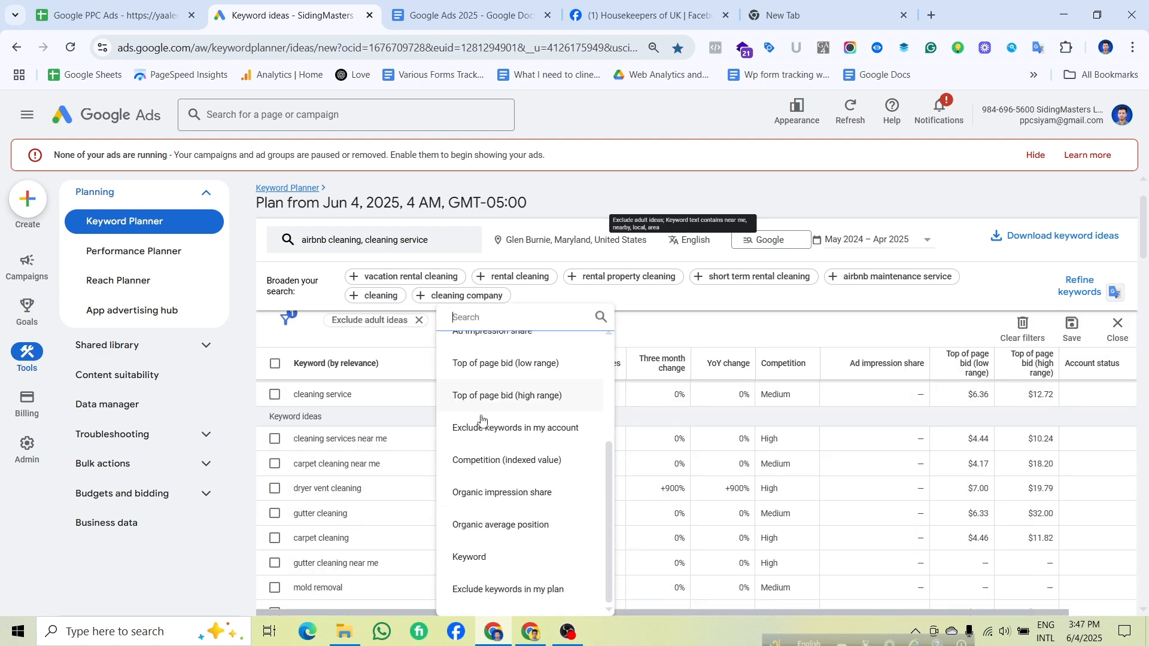
pyautogui.click(504, 557)
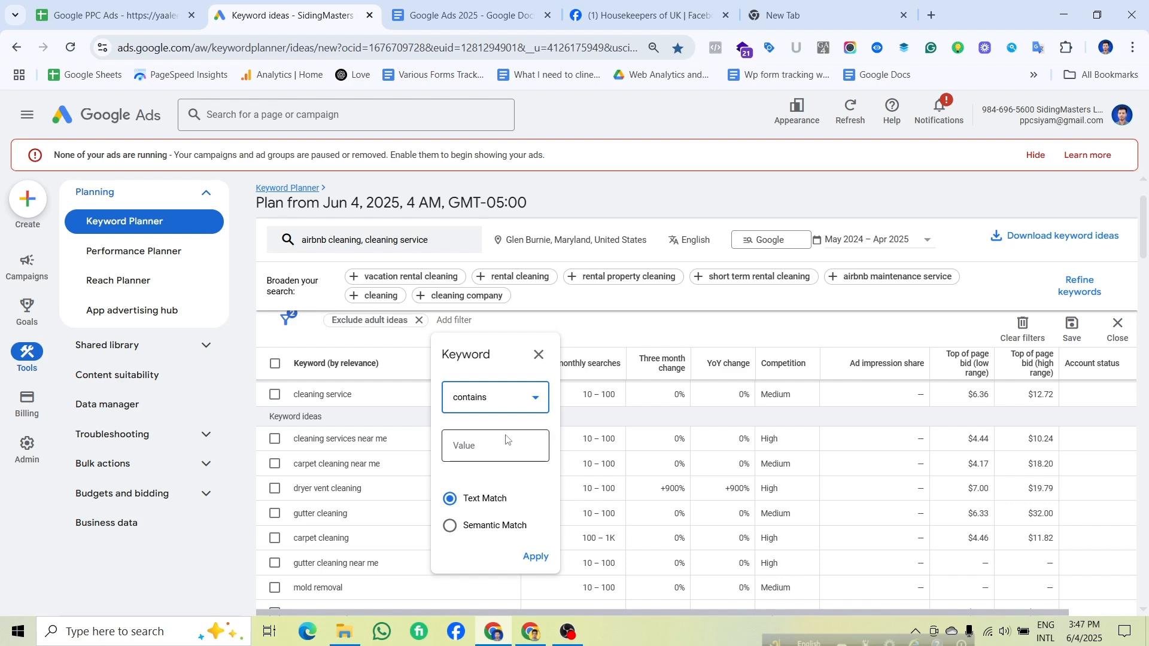
pyautogui.click(501, 454)
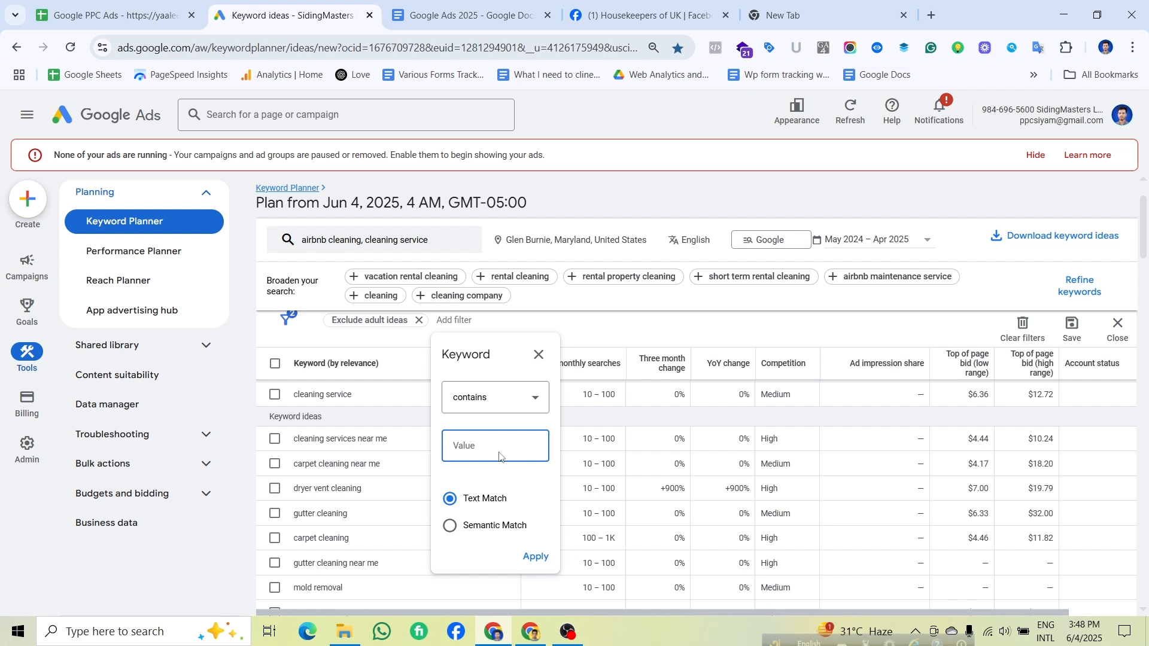
pyautogui.write('near me, local, nearby,')
pyautogui.click(535, 557)
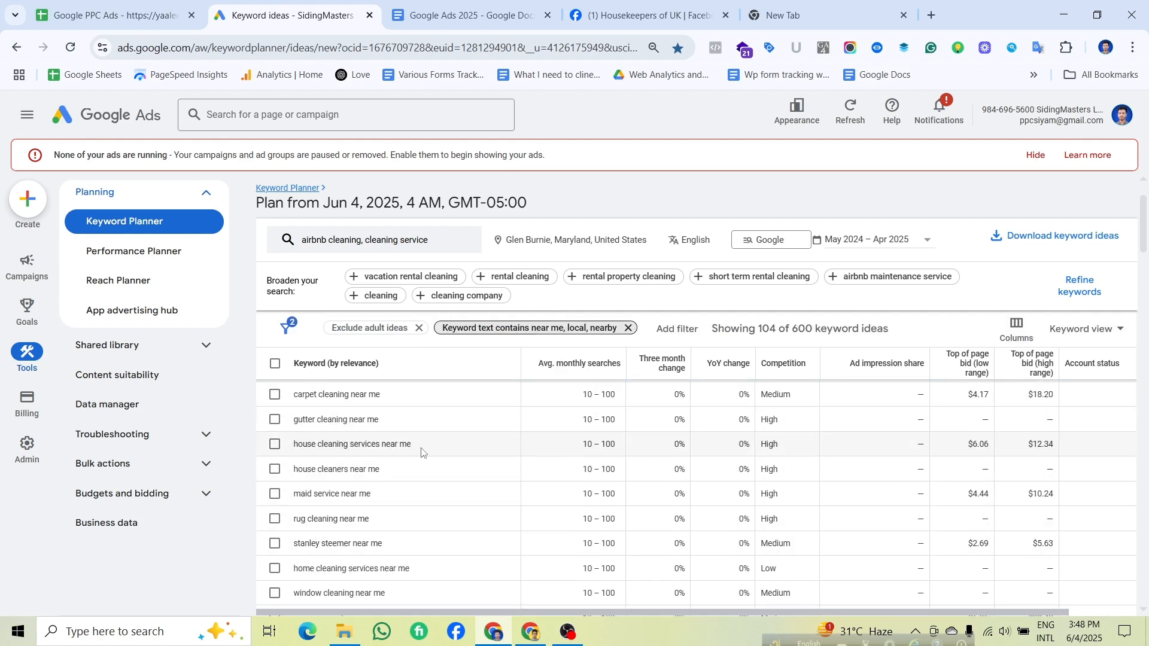
pyautogui.click(660, 332)
pyautogui.scroll(-3, 731, 474)
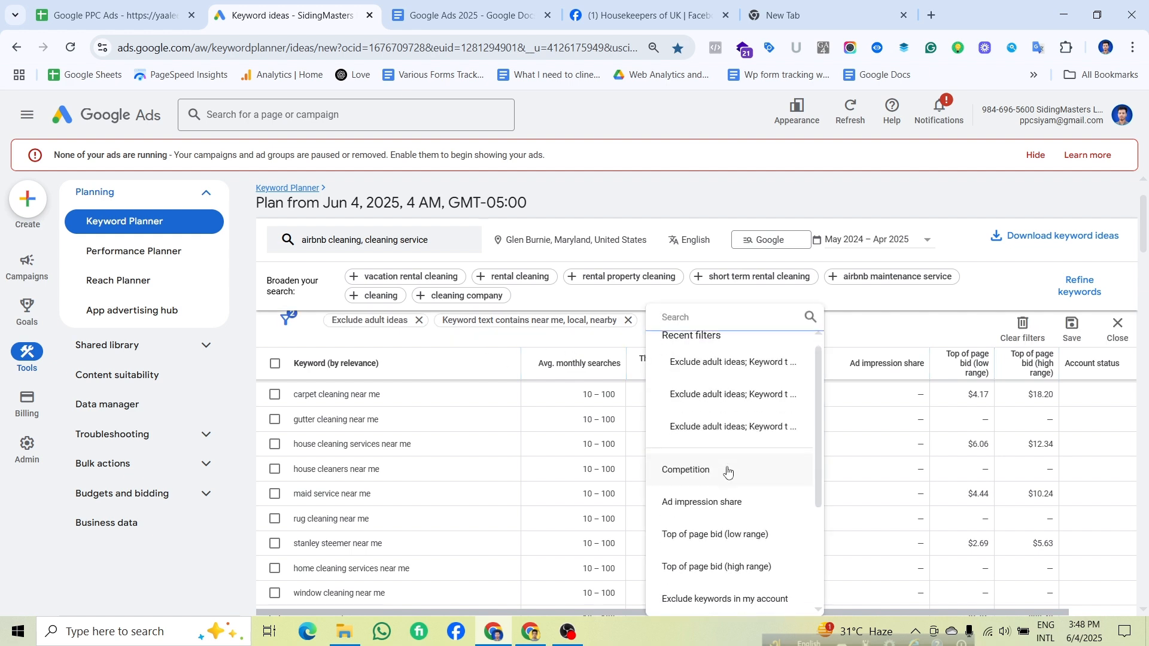
pyautogui.click(688, 555)
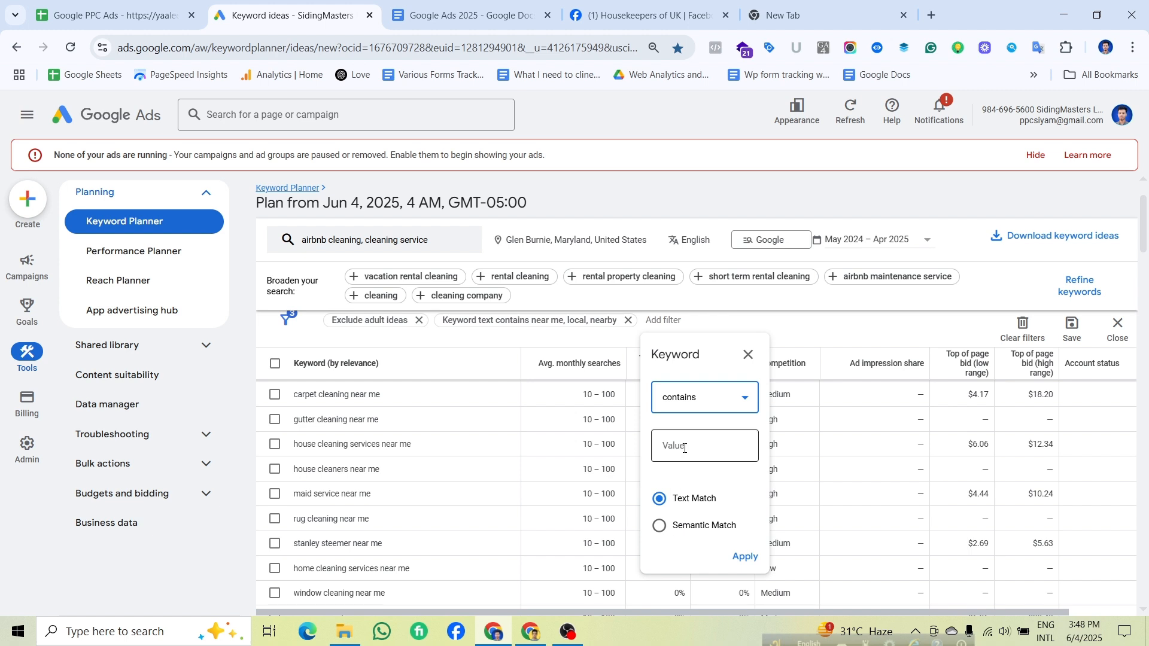
pyautogui.click(700, 406)
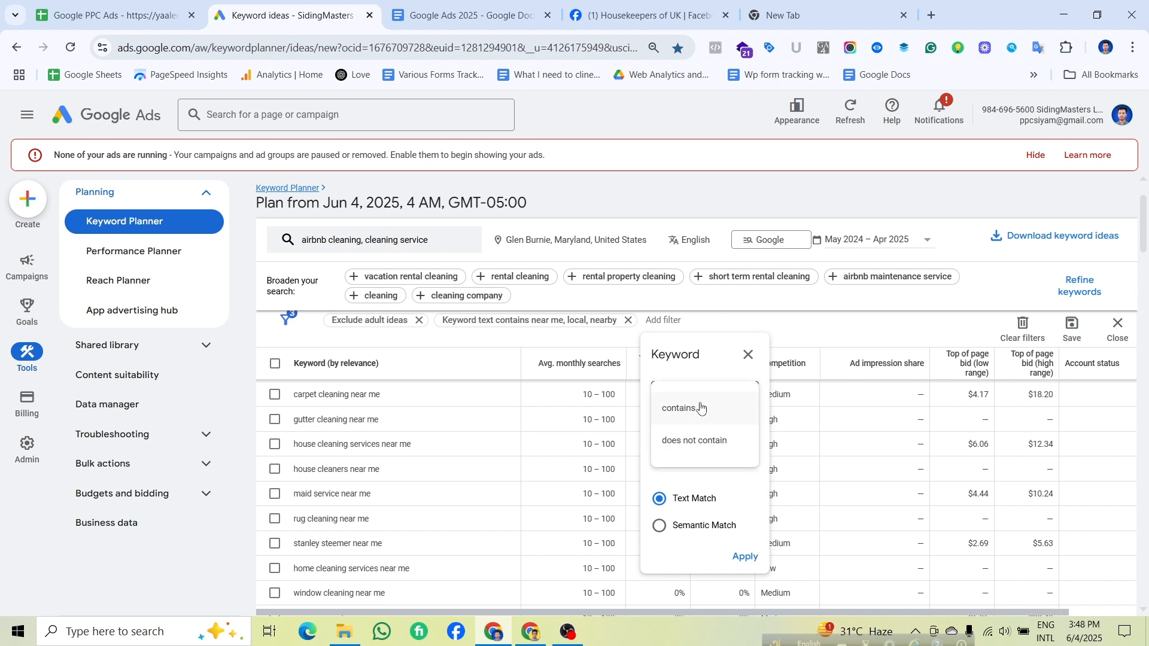
pyautogui.doubleClick(685, 441)
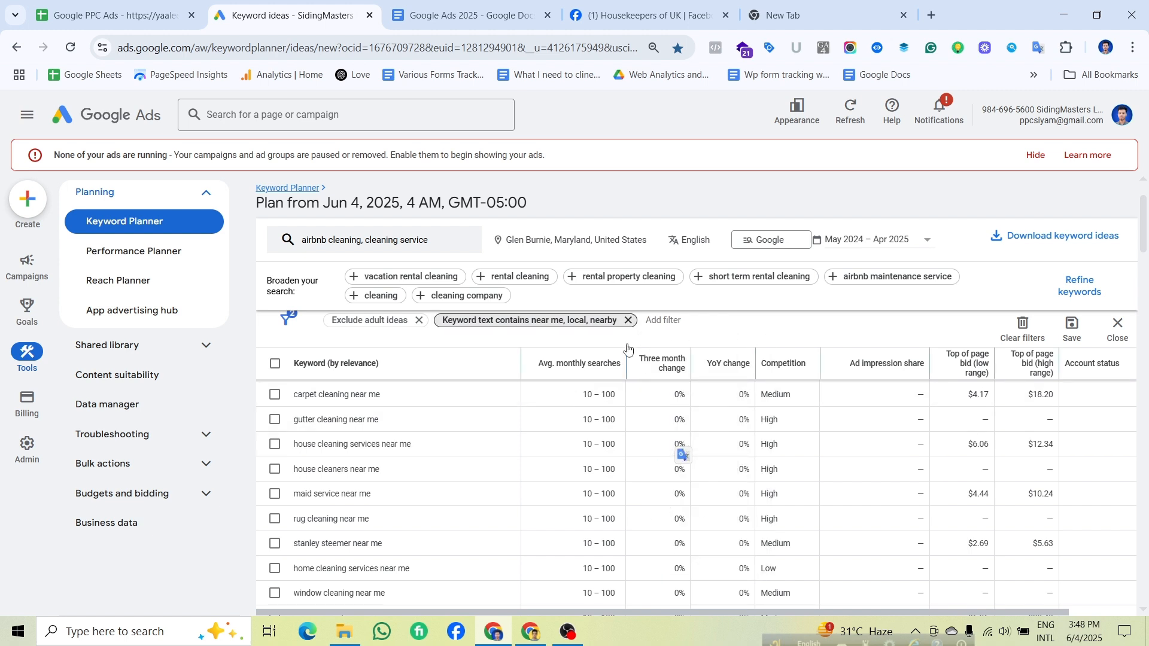
pyautogui.click(495, 322)
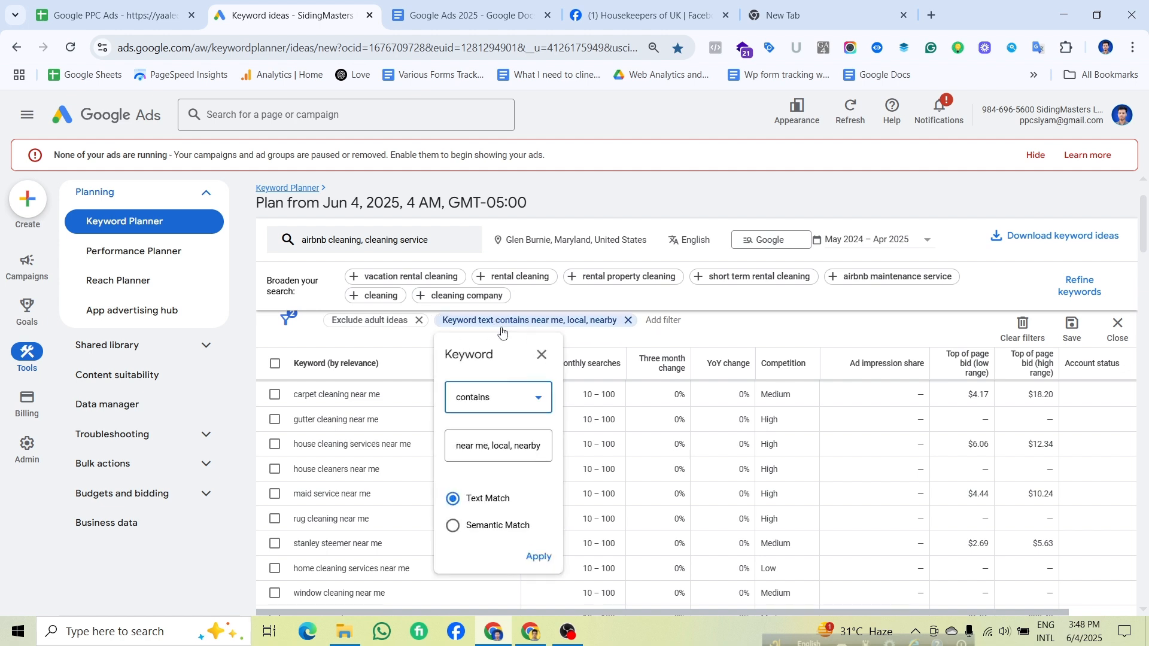
pyautogui.click(664, 322)
pyautogui.scroll(-3, 697, 467)
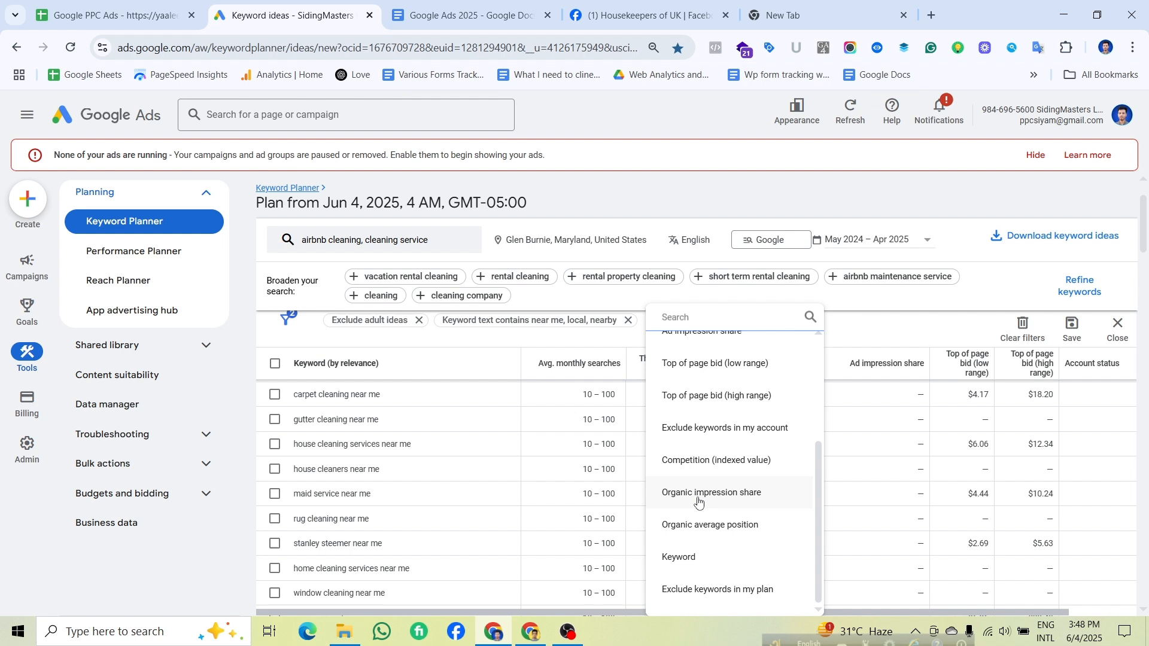
pyautogui.click(698, 554)
pyautogui.click(686, 399)
pyautogui.click(693, 433)
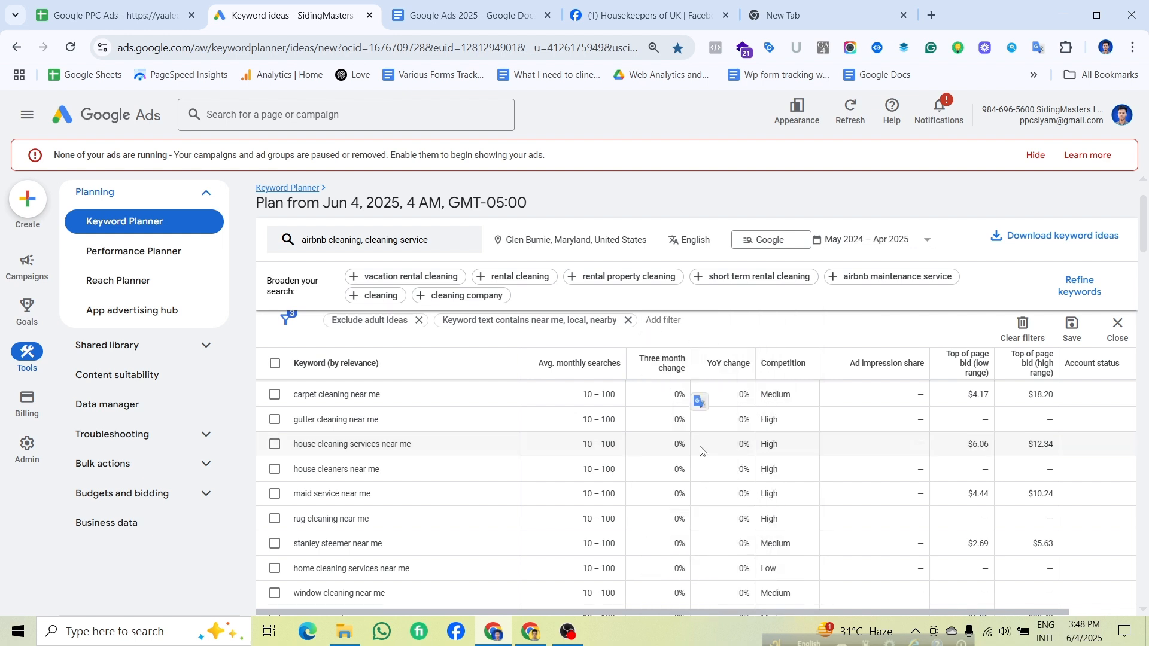
pyautogui.click(663, 320)
pyautogui.scroll(-3, 706, 461)
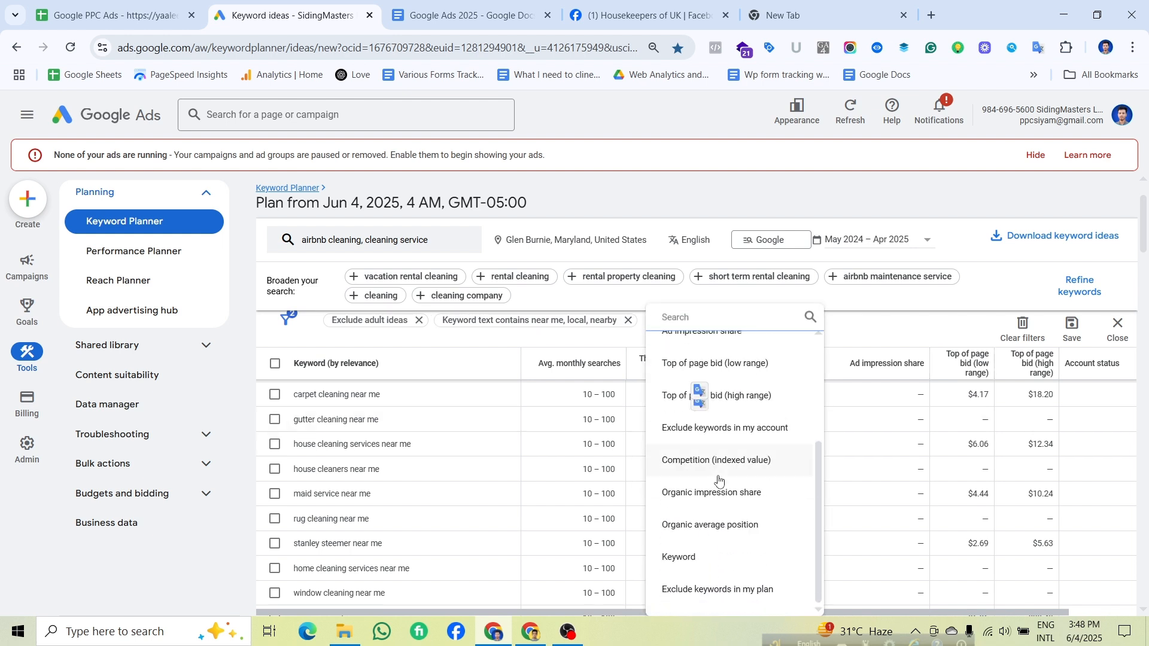
pyautogui.click(700, 555)
# Add a second keyword filter showing only ideas whose text does not contain carpet, window.
pyautogui.click(663, 320)
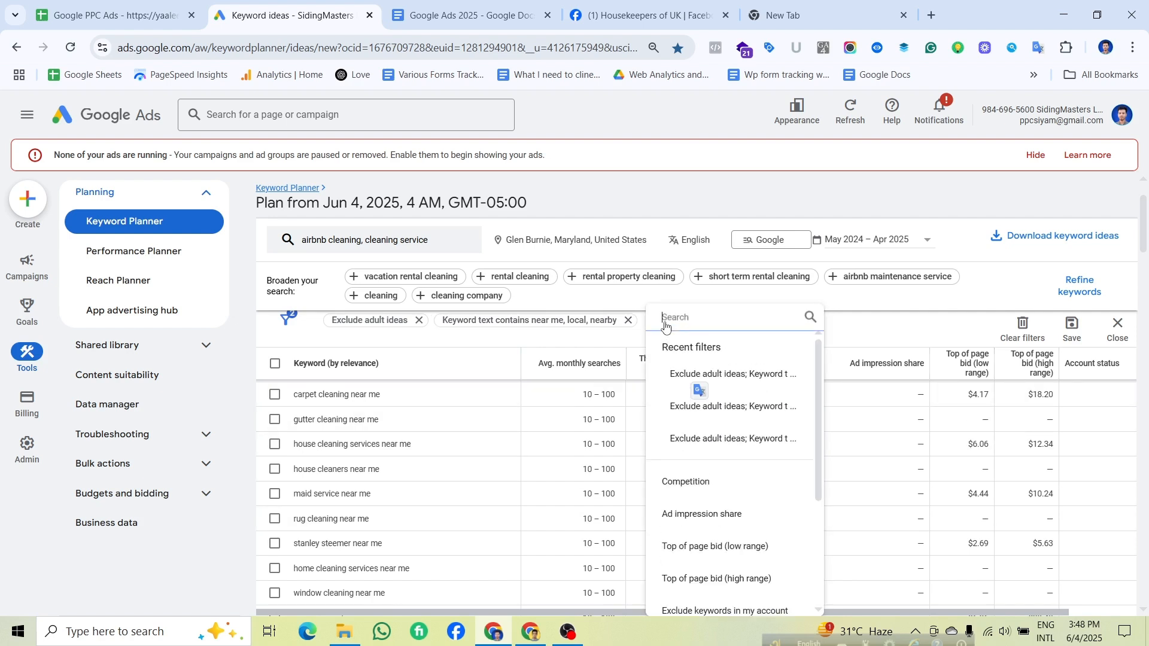
pyautogui.scroll(-5, 694, 419)
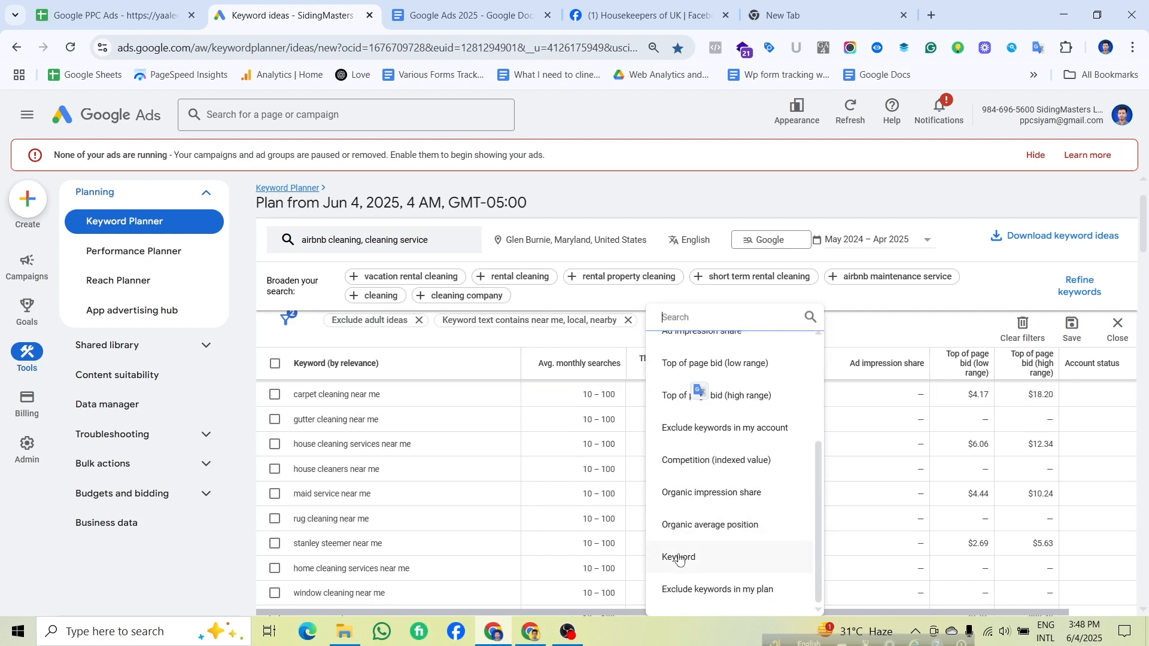
pyautogui.click(680, 557)
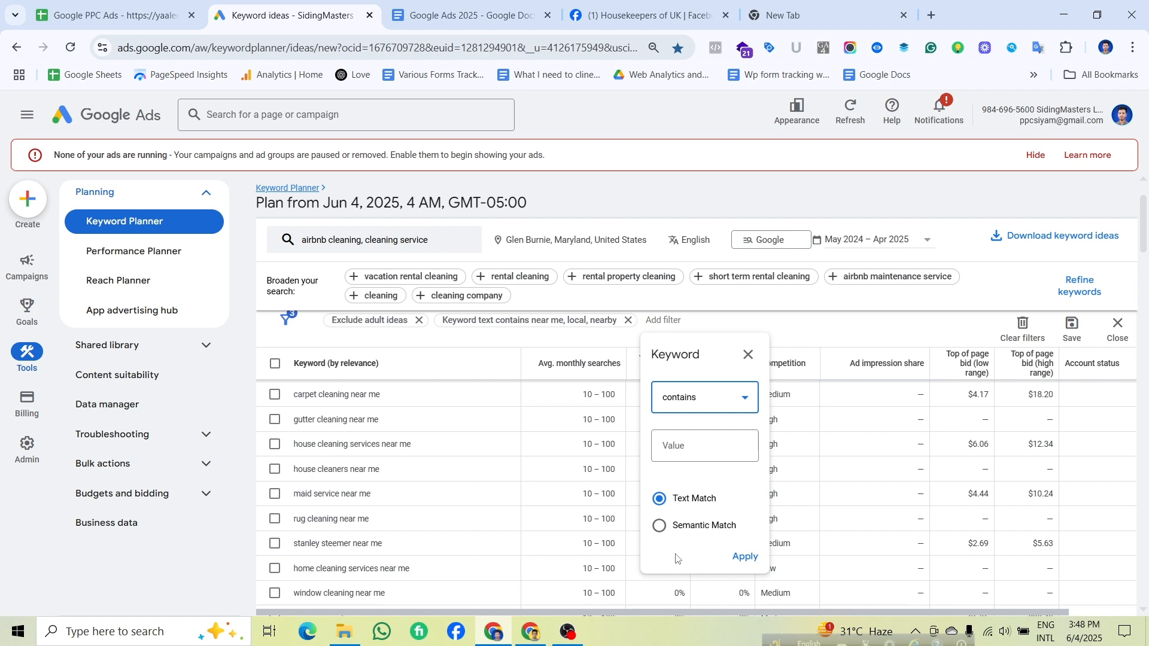
pyautogui.click(687, 404)
pyautogui.click(687, 441)
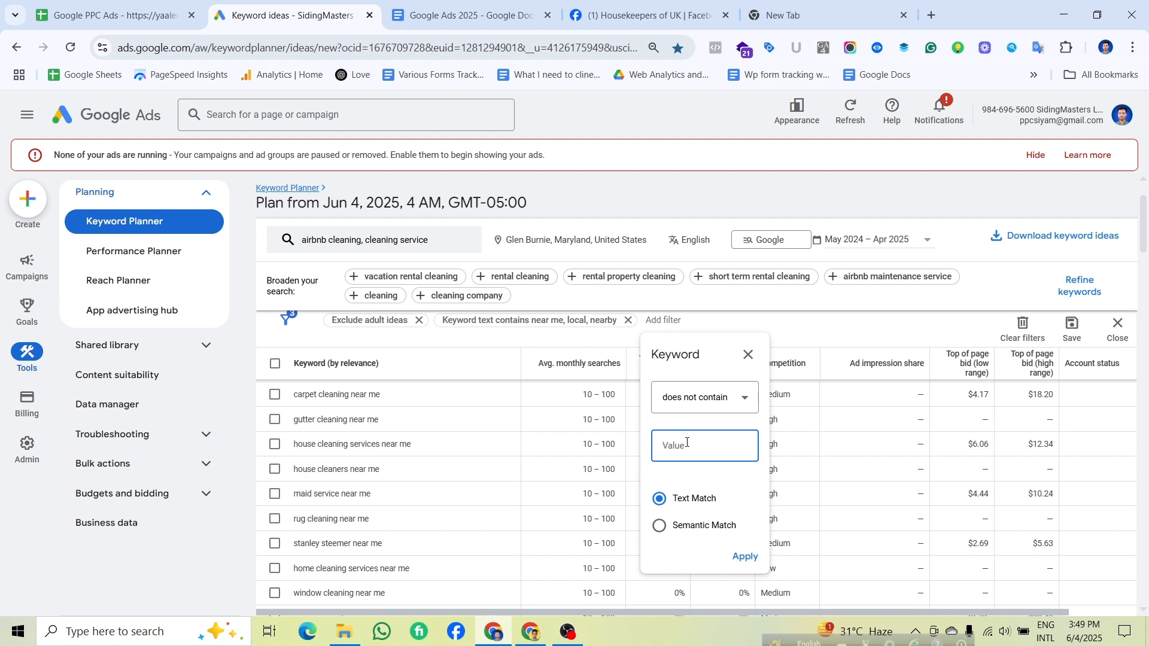
pyautogui.write('carpet, window')
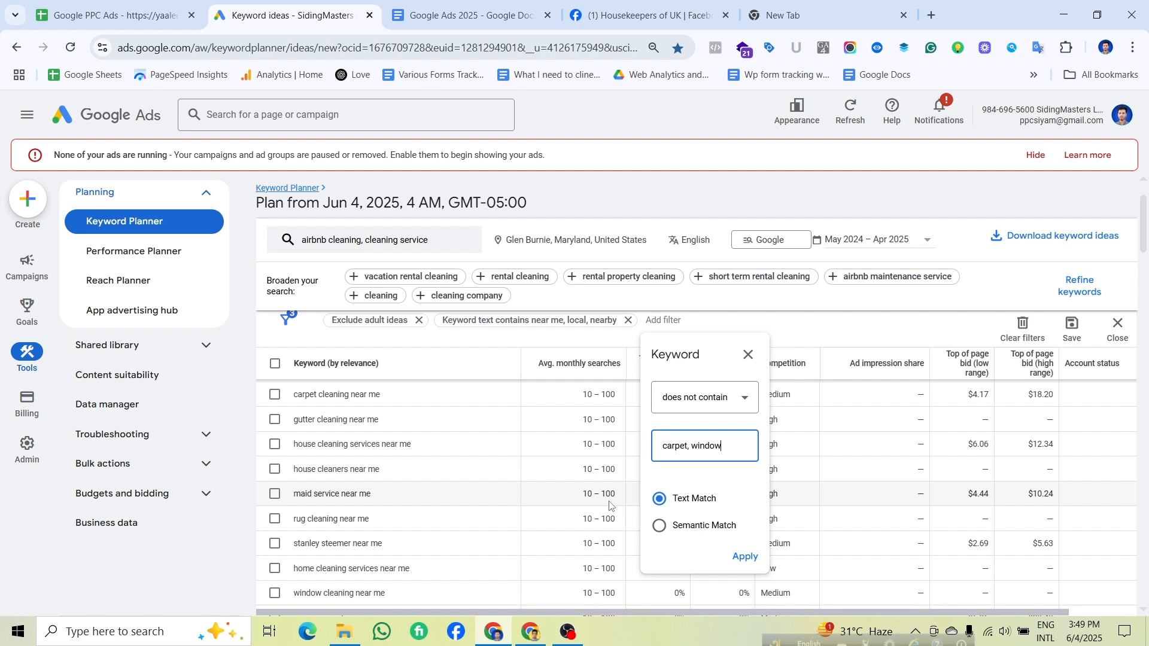
pyautogui.click(739, 556)
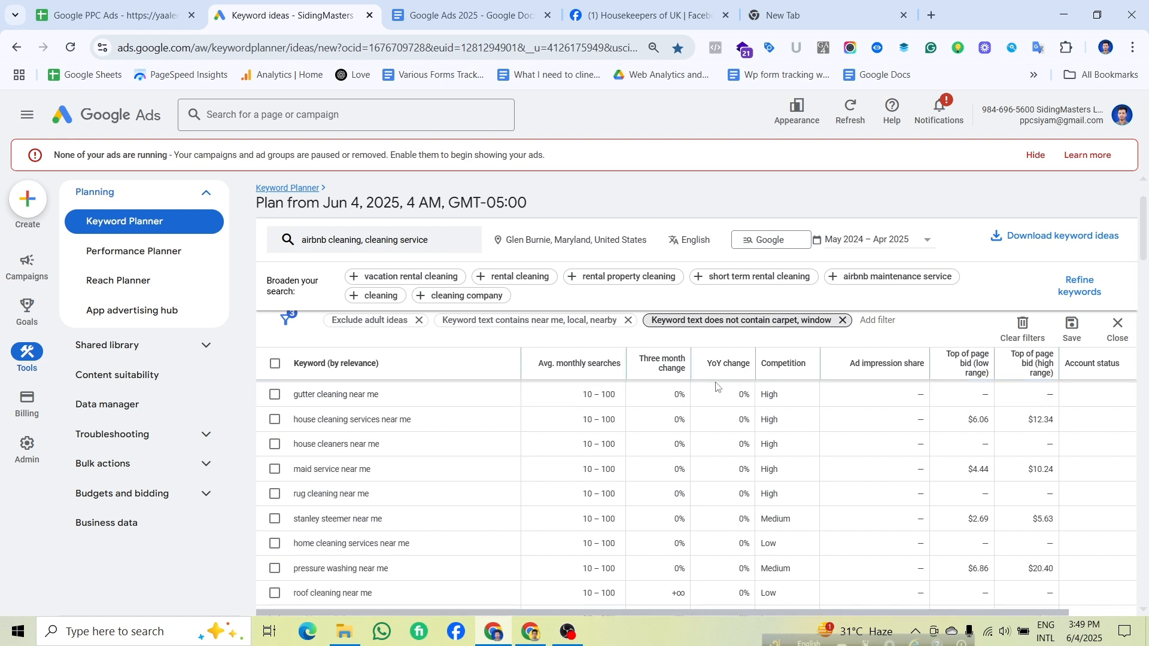
# Review the filtered keyword ideas, and remove the filter that excludes carpet, window.
pyautogui.scroll(1, 467, 478)
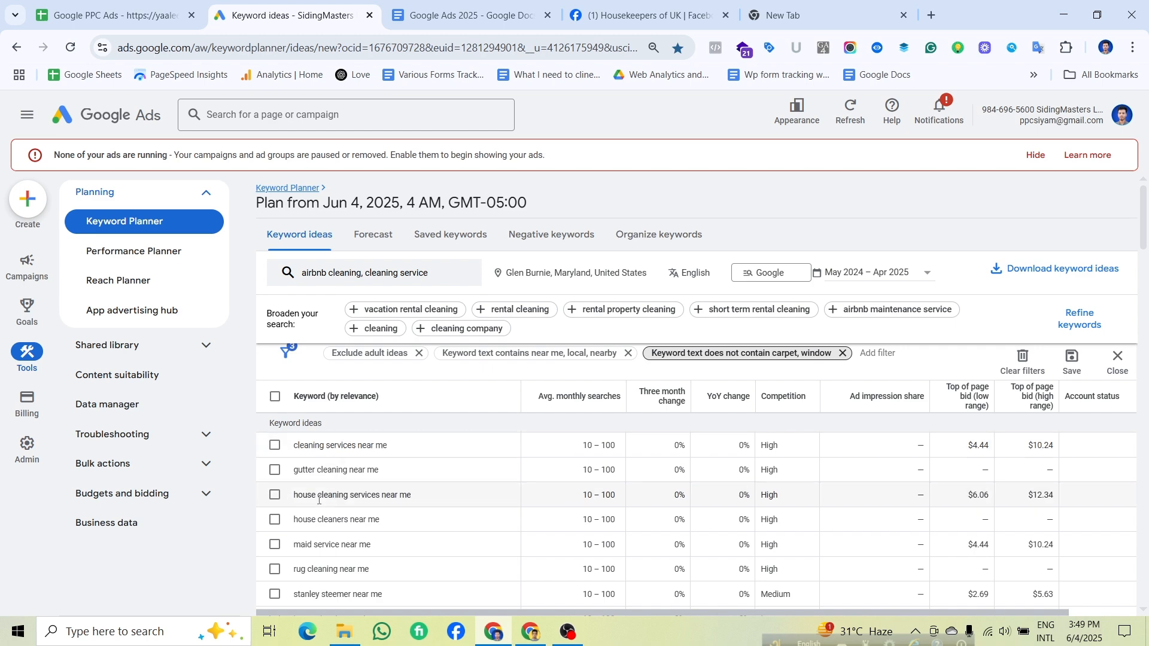
pyautogui.scroll(-5, 313, 535)
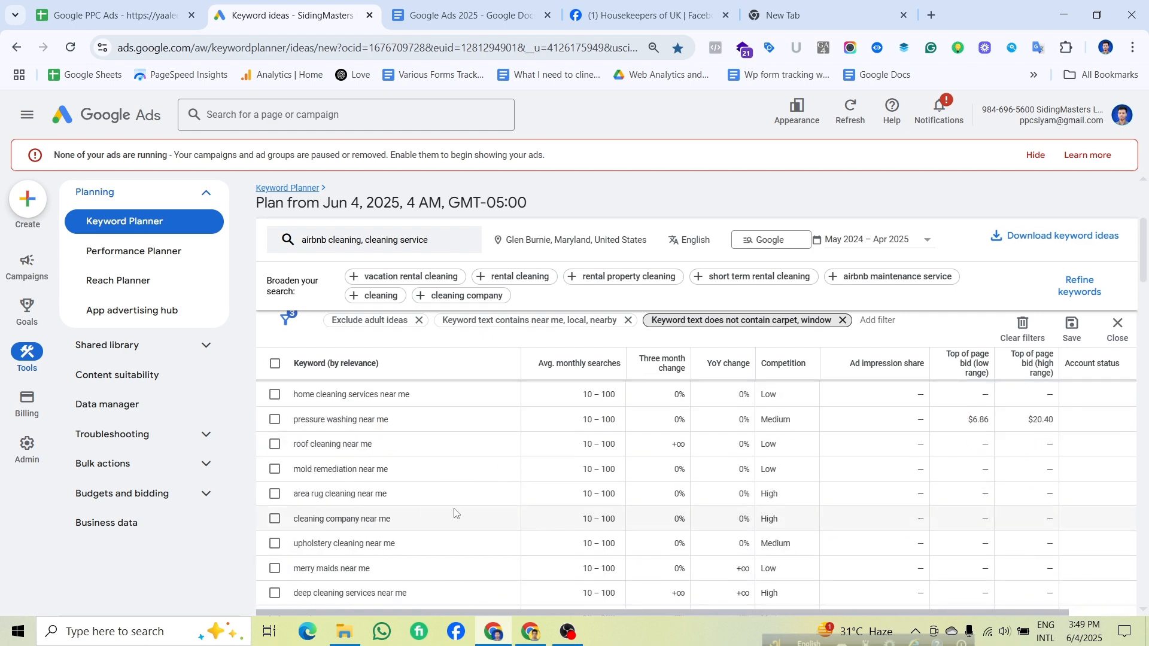
pyautogui.scroll(-10, 341, 492)
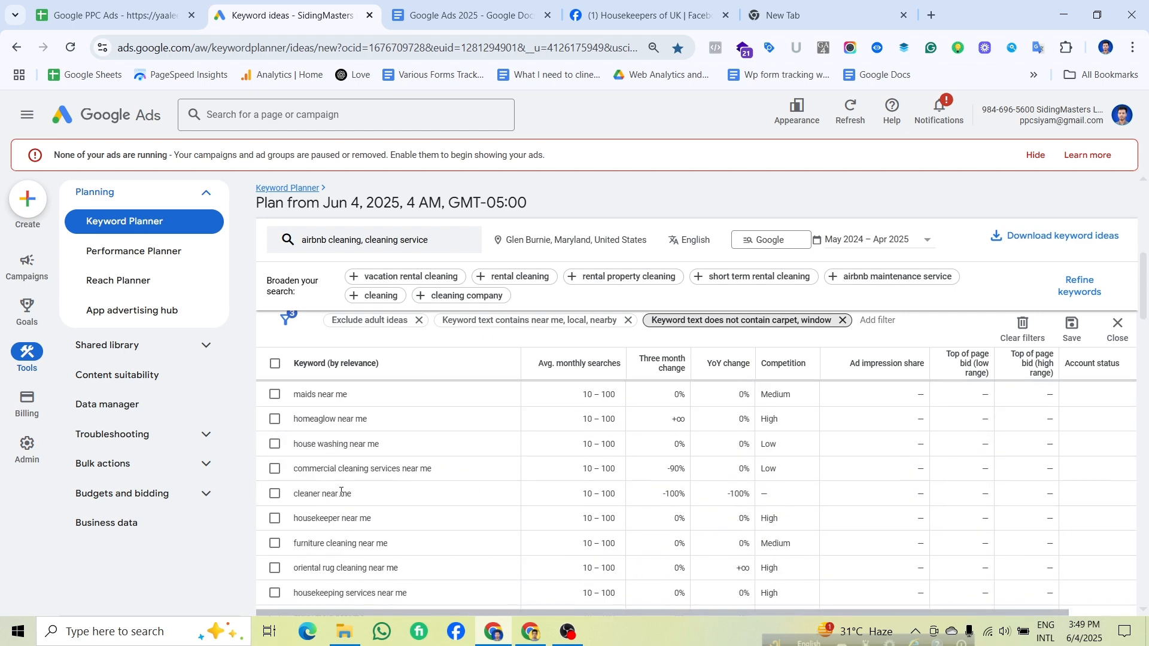
pyautogui.click(842, 321)
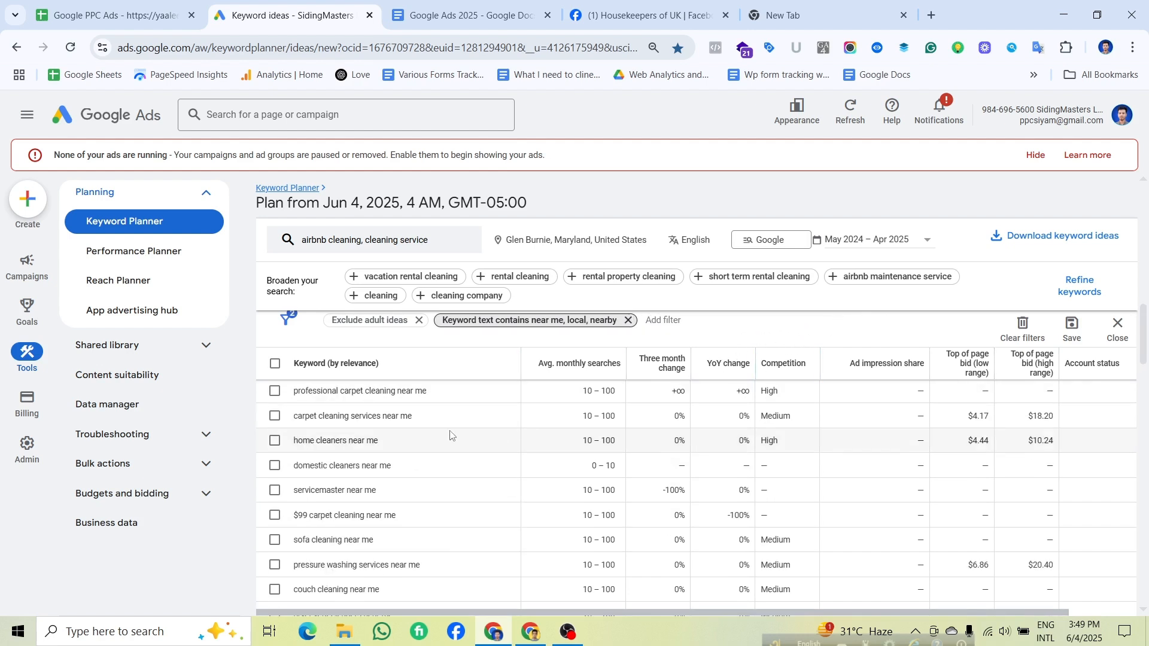
pyautogui.click(311, 415)
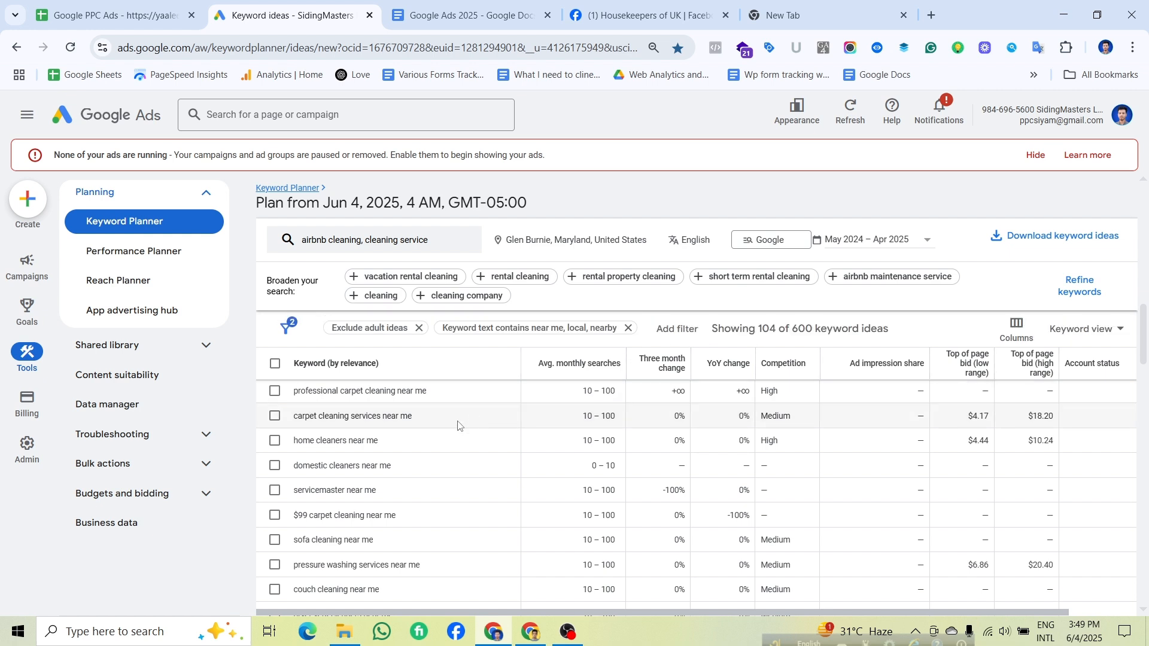
pyautogui.moveTo(294, 417); pyautogui.dragTo(436, 421)
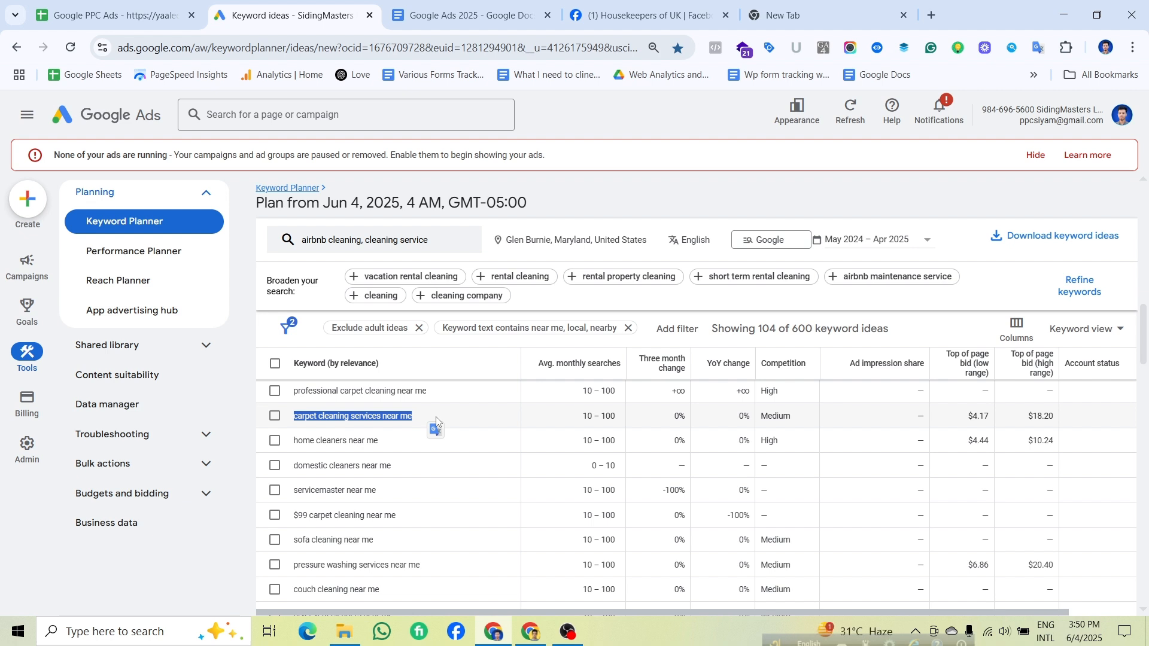
# Filter the keyword ideas to Medium and High competition, and look through the remaining keywords.
pyautogui.click(672, 331)
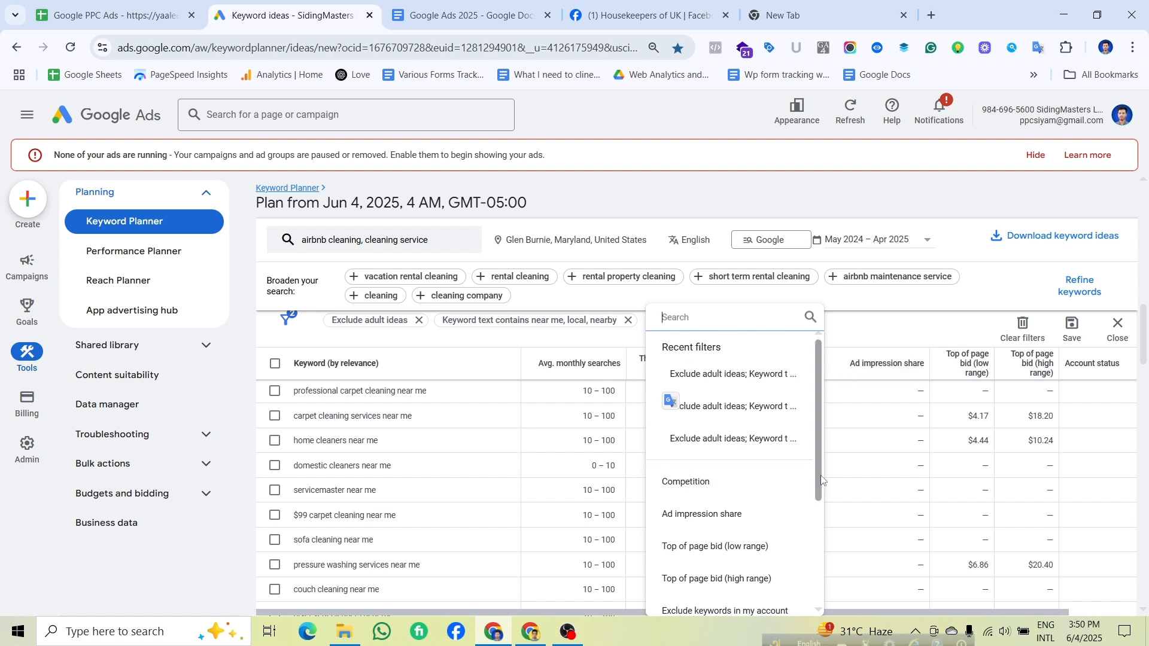
pyautogui.click(756, 479)
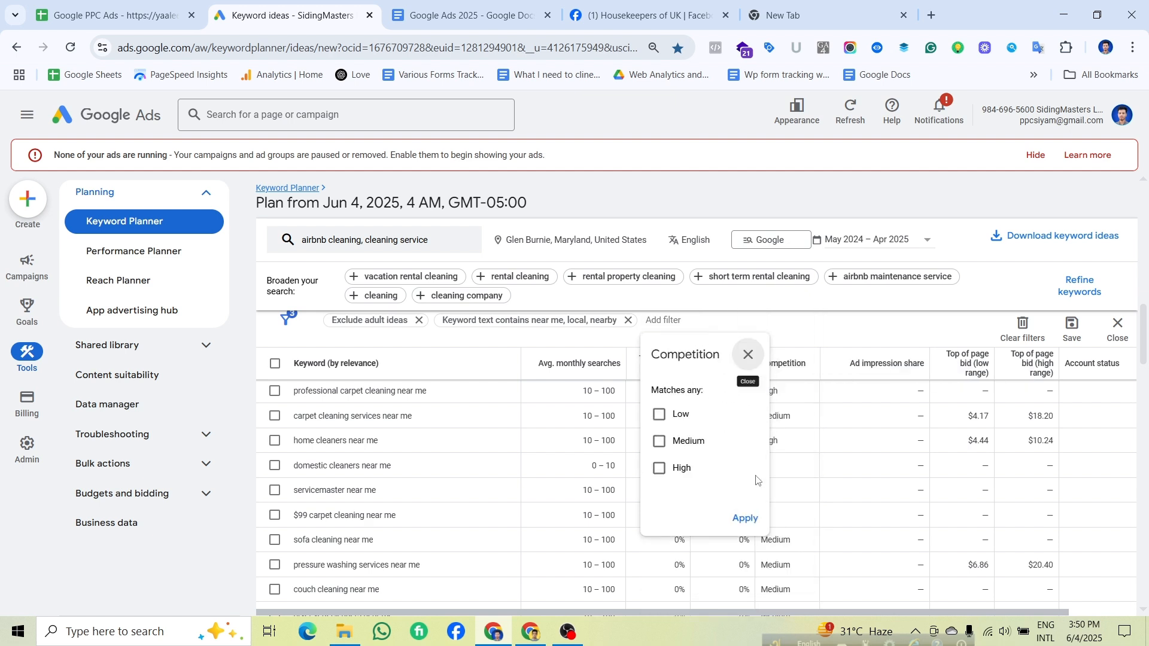
pyautogui.click(690, 449)
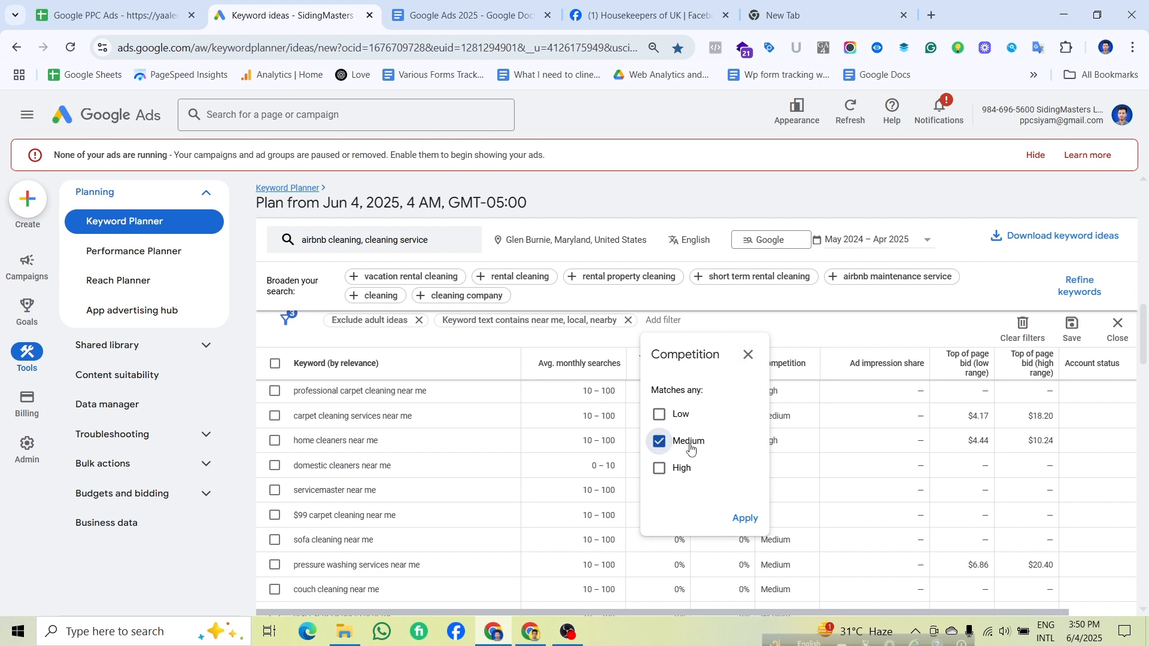
pyautogui.click(676, 468)
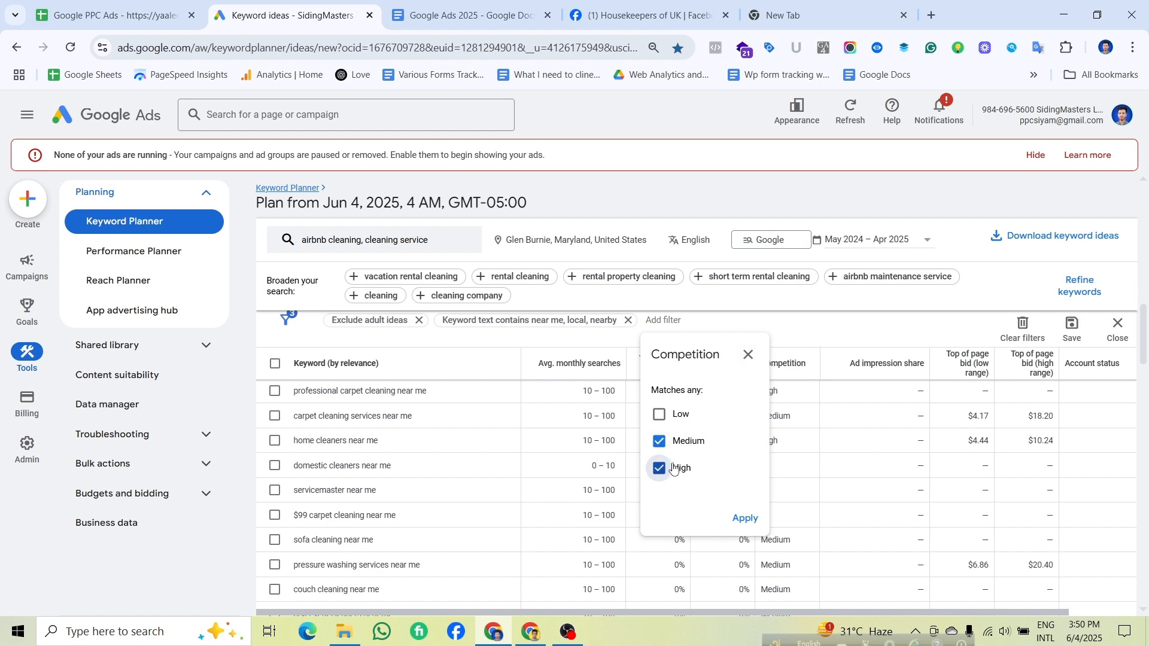
pyautogui.click(744, 519)
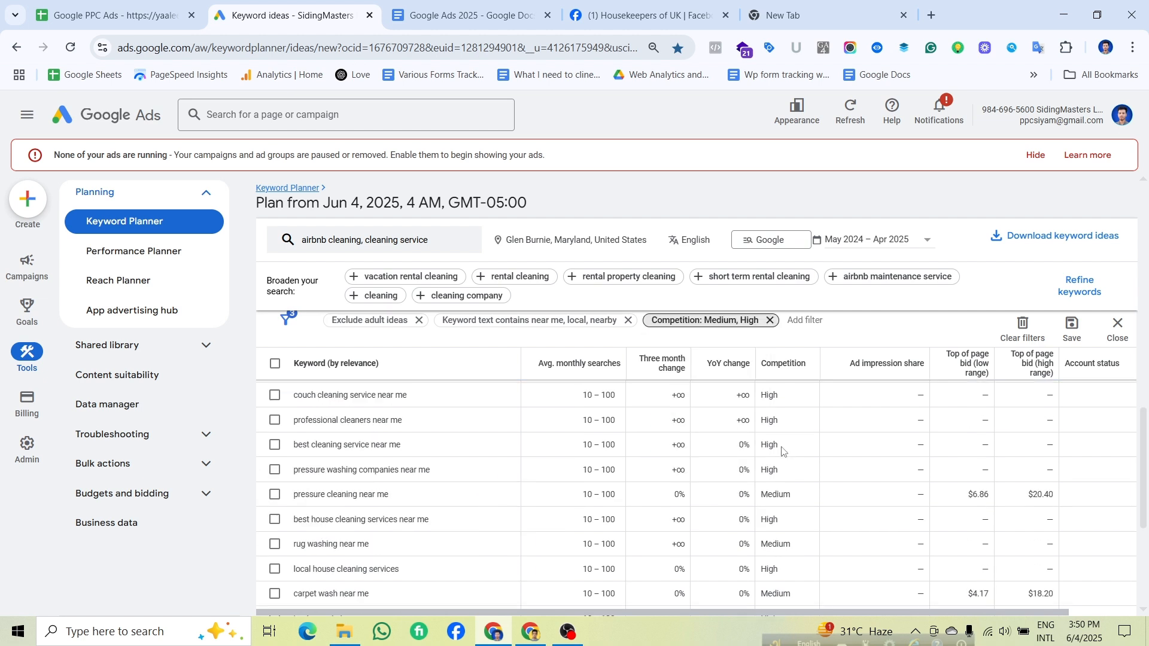
pyautogui.scroll(-3, 808, 436)
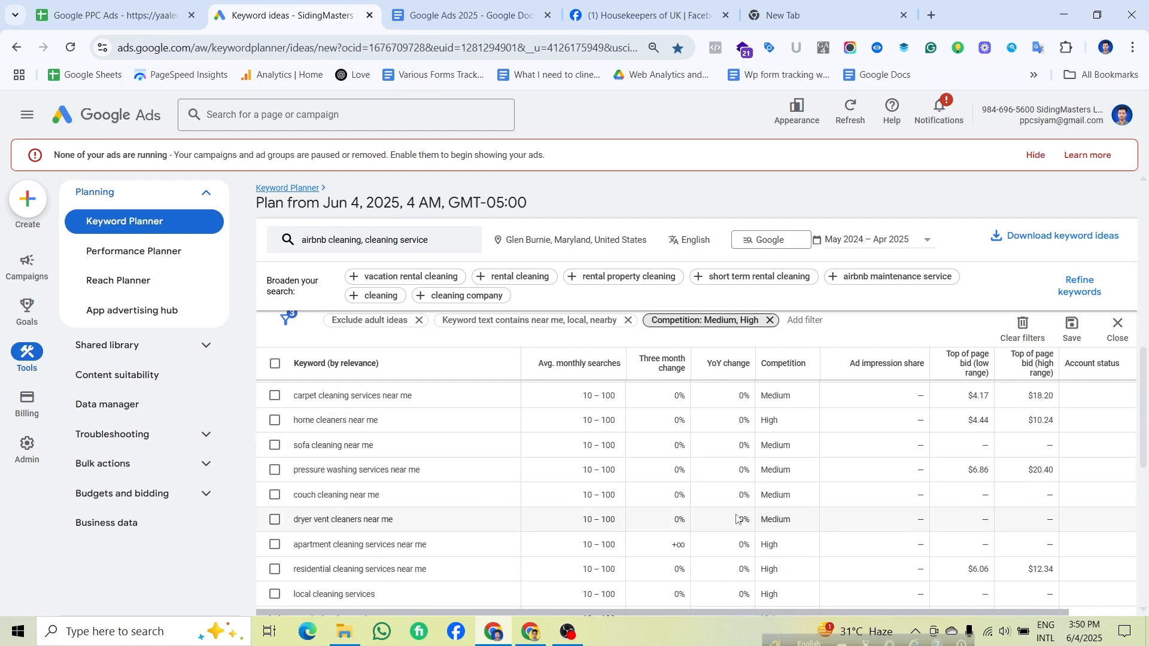
pyautogui.scroll(5, 810, 439)
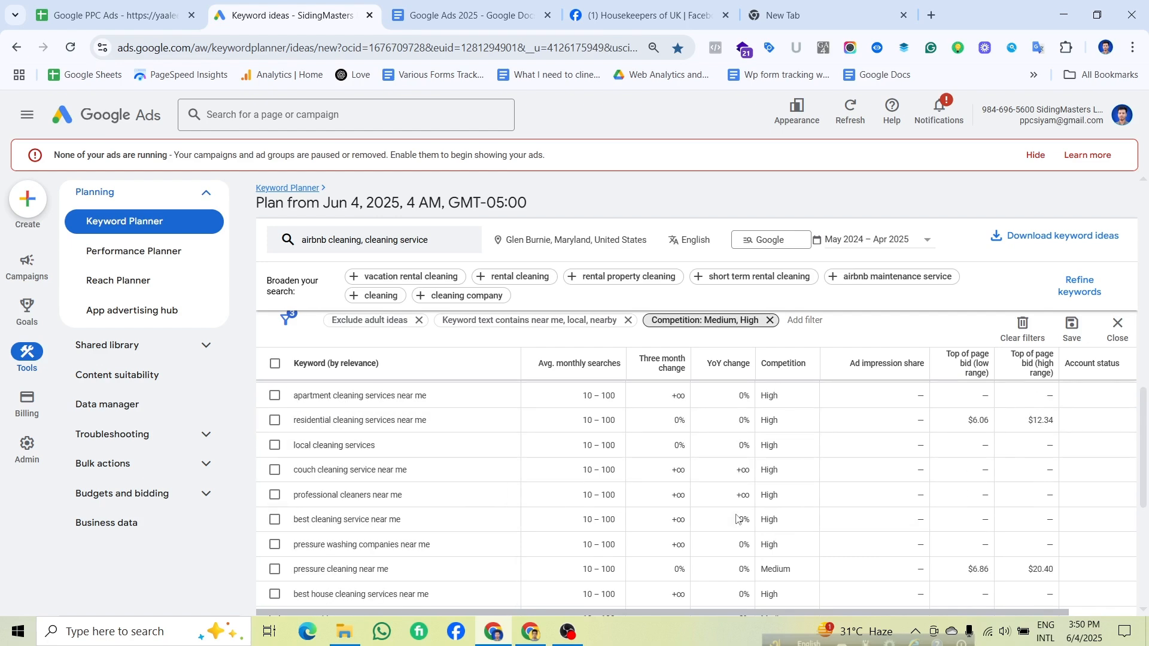
# Filter the keyword ideas to a top of page bid (low range) of at least $3, and look through the results.
pyautogui.click(805, 322)
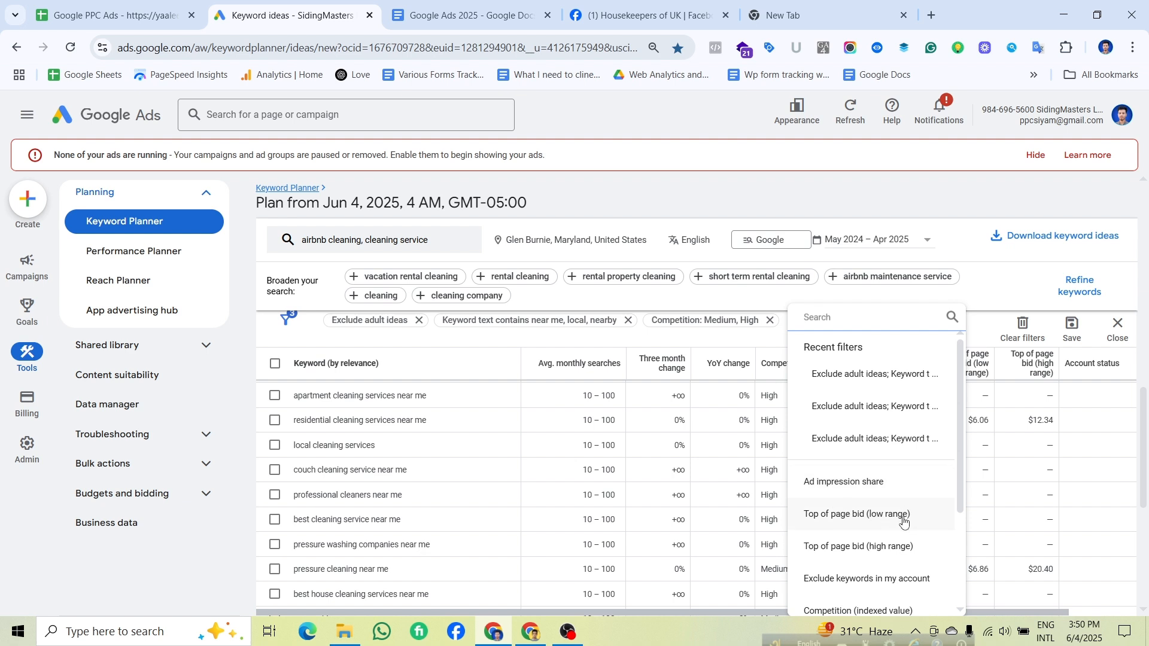
pyautogui.click(902, 523)
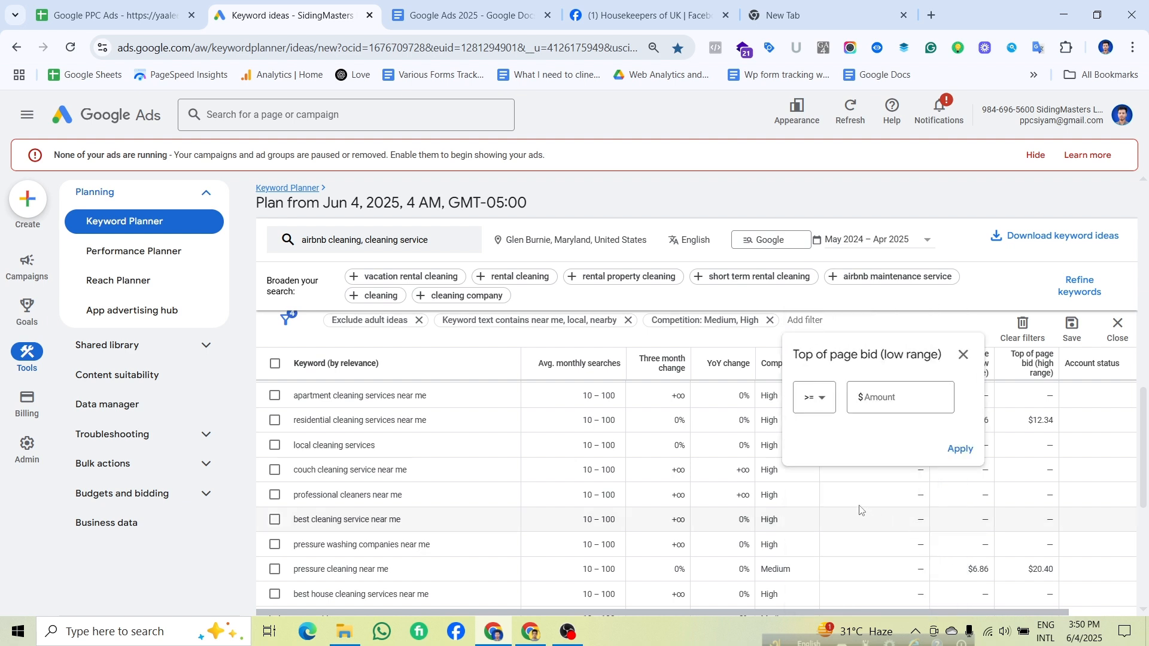
pyautogui.click(878, 404)
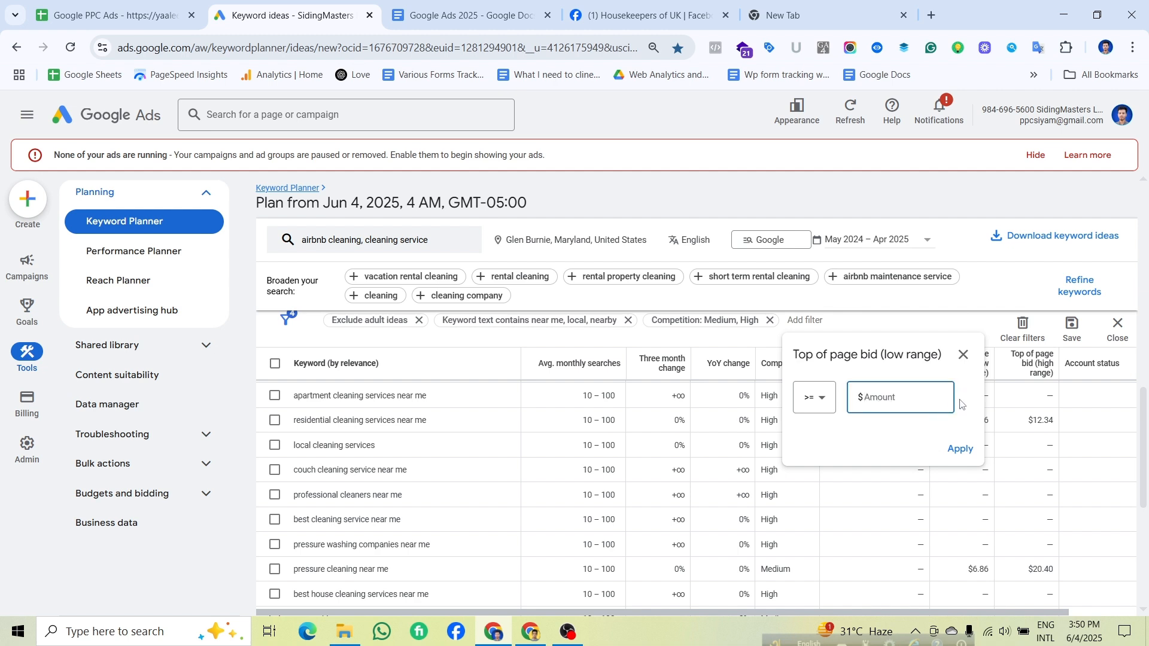
pyautogui.write('3')
pyautogui.click(959, 449)
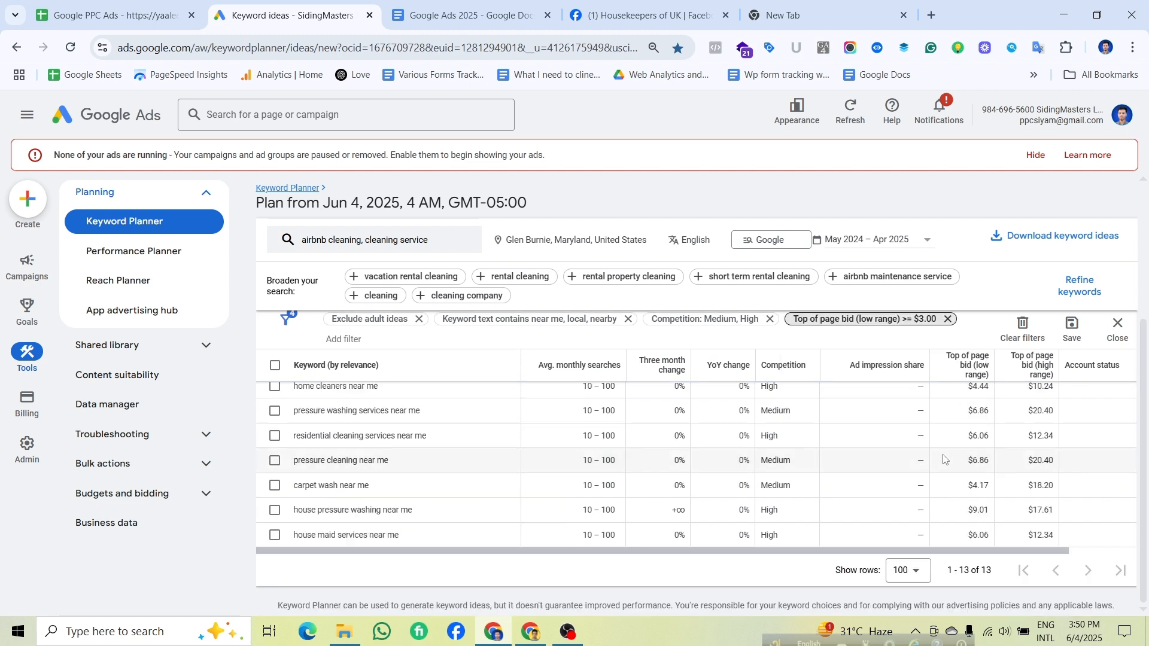
pyautogui.scroll(5, 987, 476)
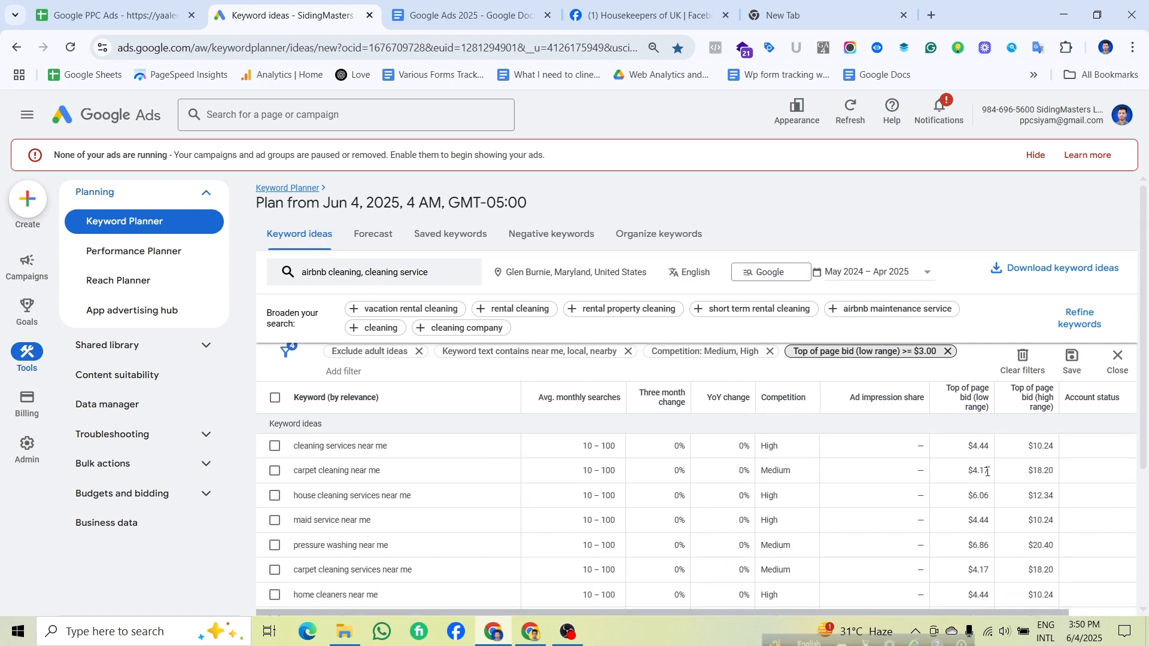
pyautogui.scroll(-3, 982, 467)
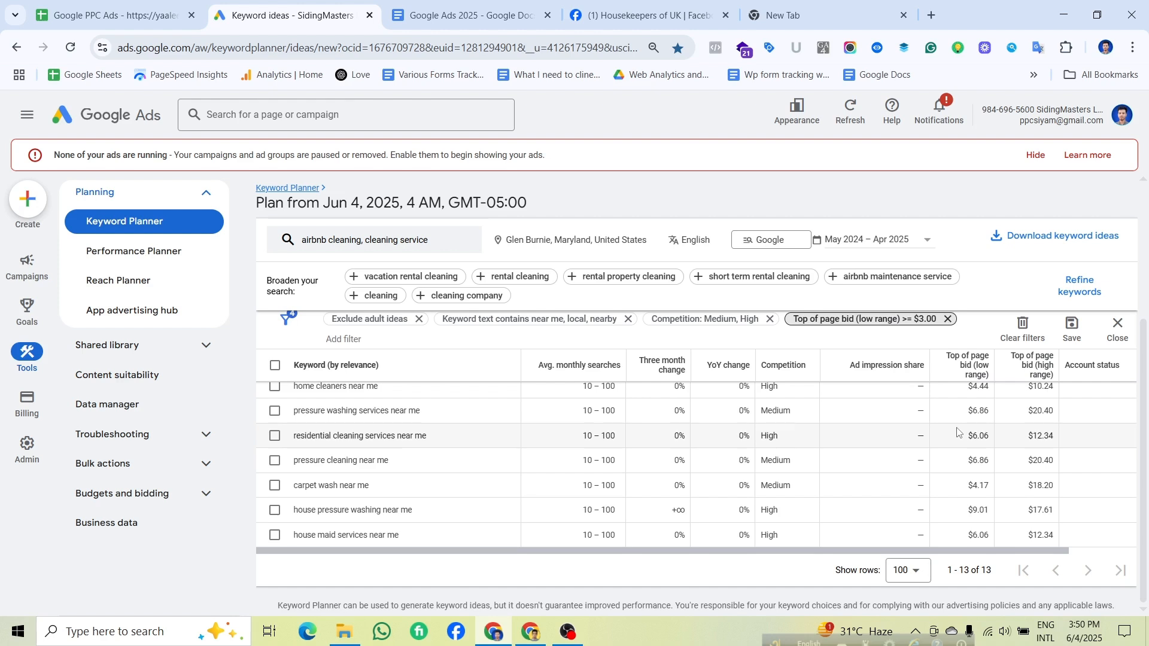
# Change the top of page bid (low range) filter to at most $3, and review the matching keyword ideas.
pyautogui.click(917, 320)
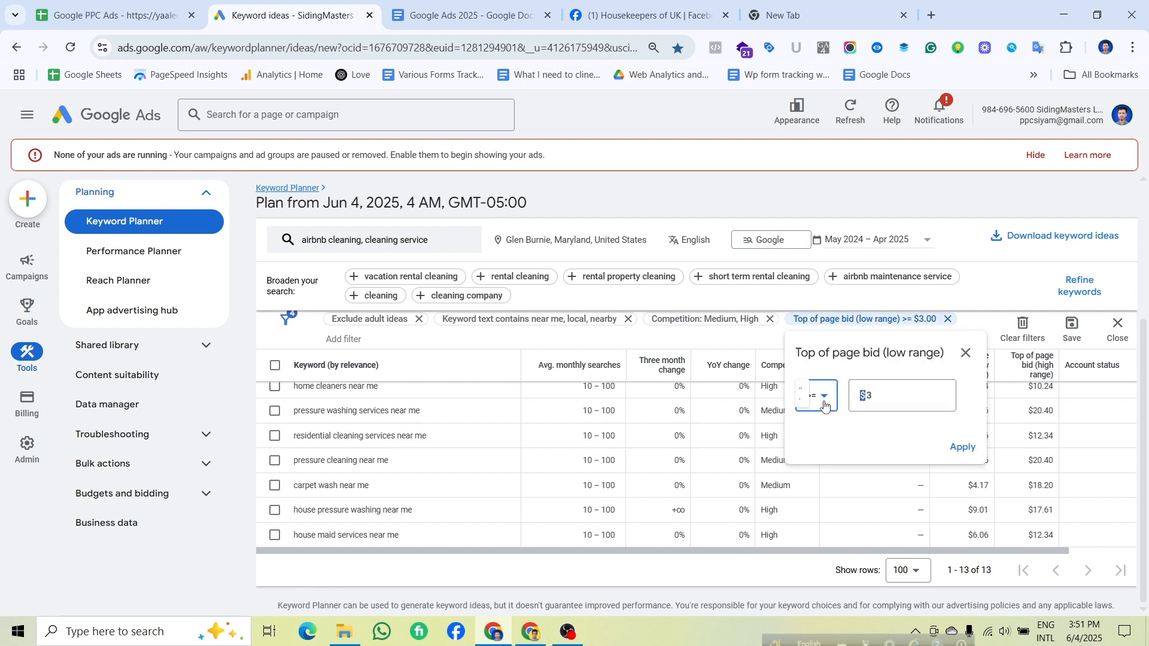
pyautogui.click(823, 404)
pyautogui.click(817, 438)
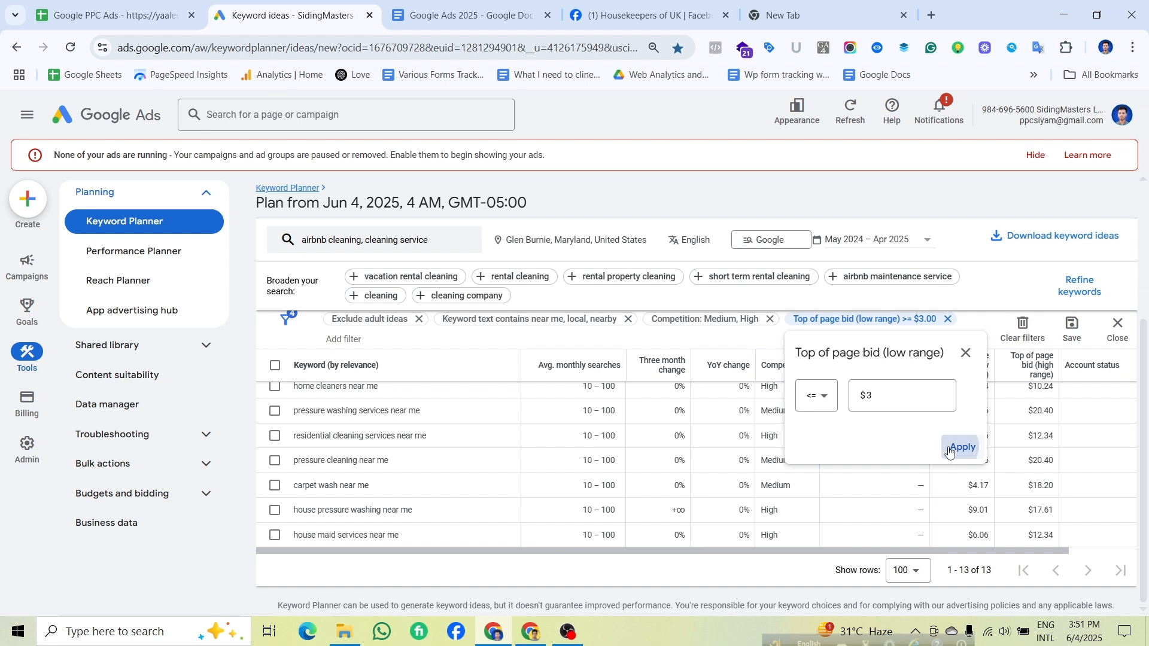
pyautogui.click(959, 449)
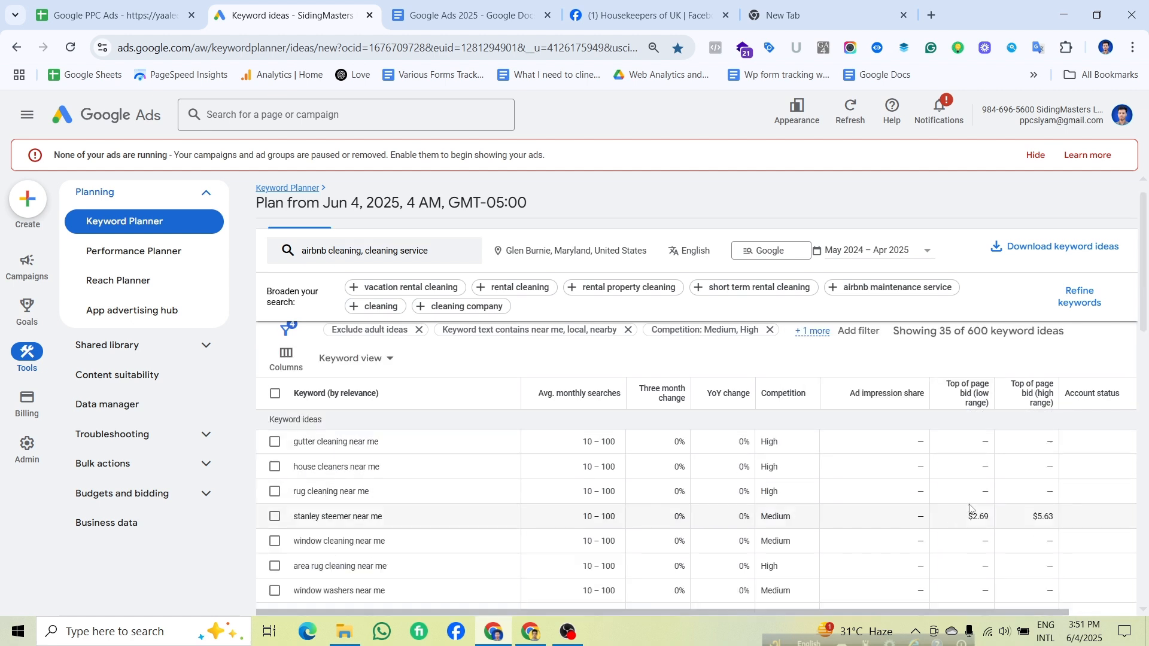
pyautogui.moveTo(972, 517); pyautogui.dragTo(992, 524)
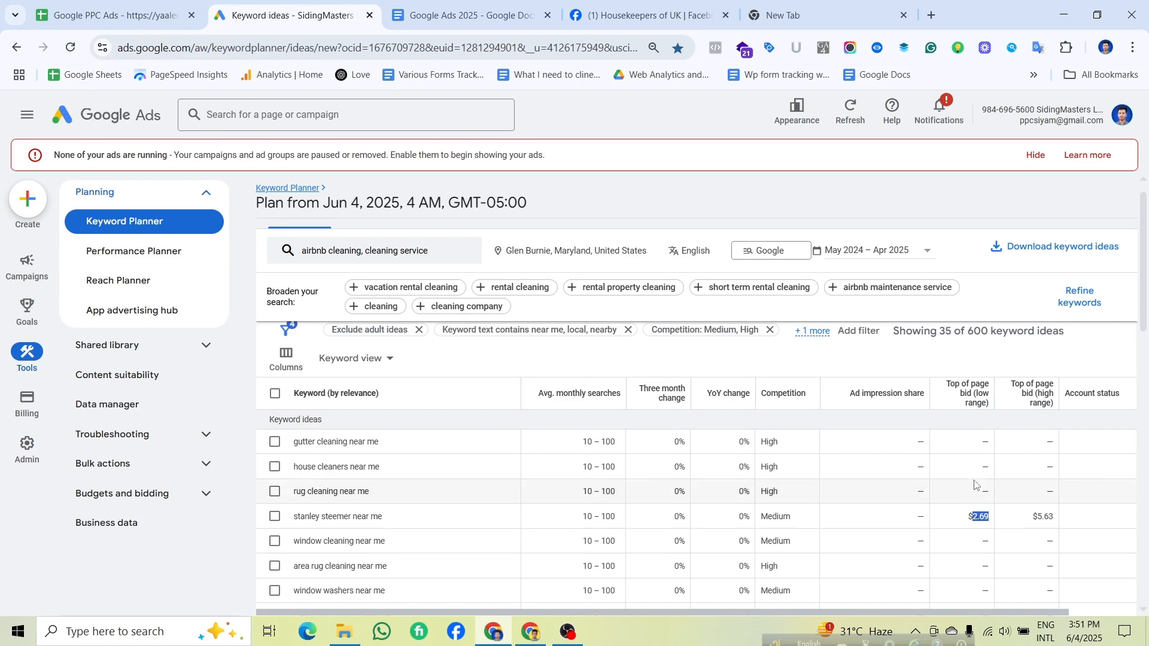
pyautogui.scroll(-10, 973, 483)
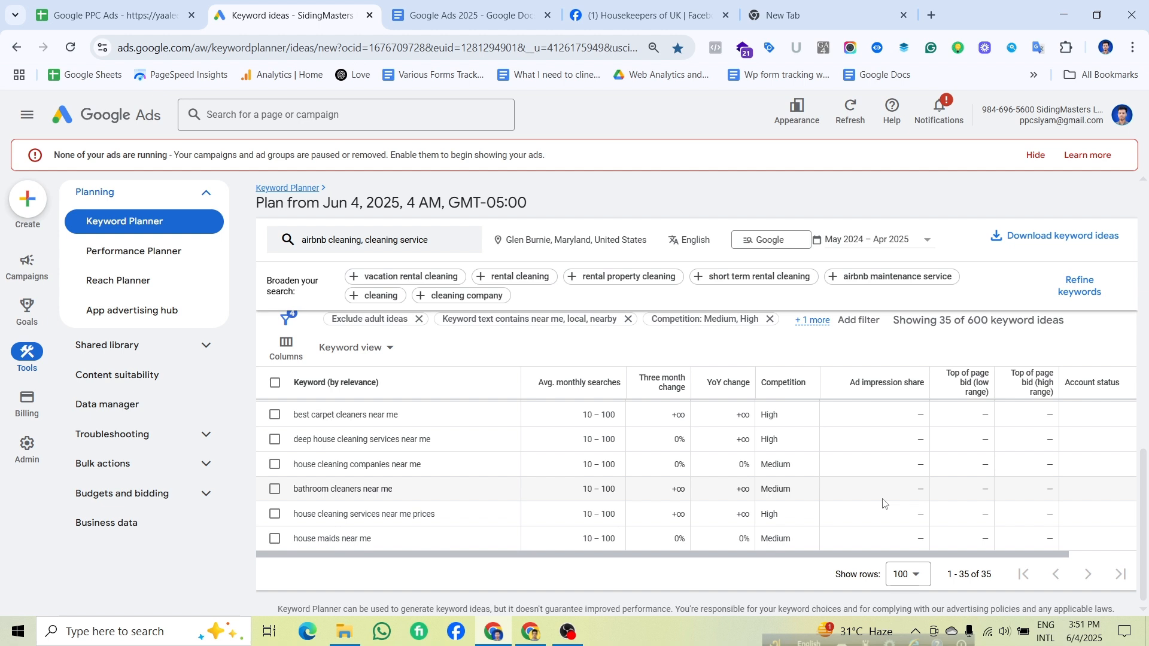
pyautogui.scroll(8, 877, 506)
pyautogui.doubleClick(976, 536)
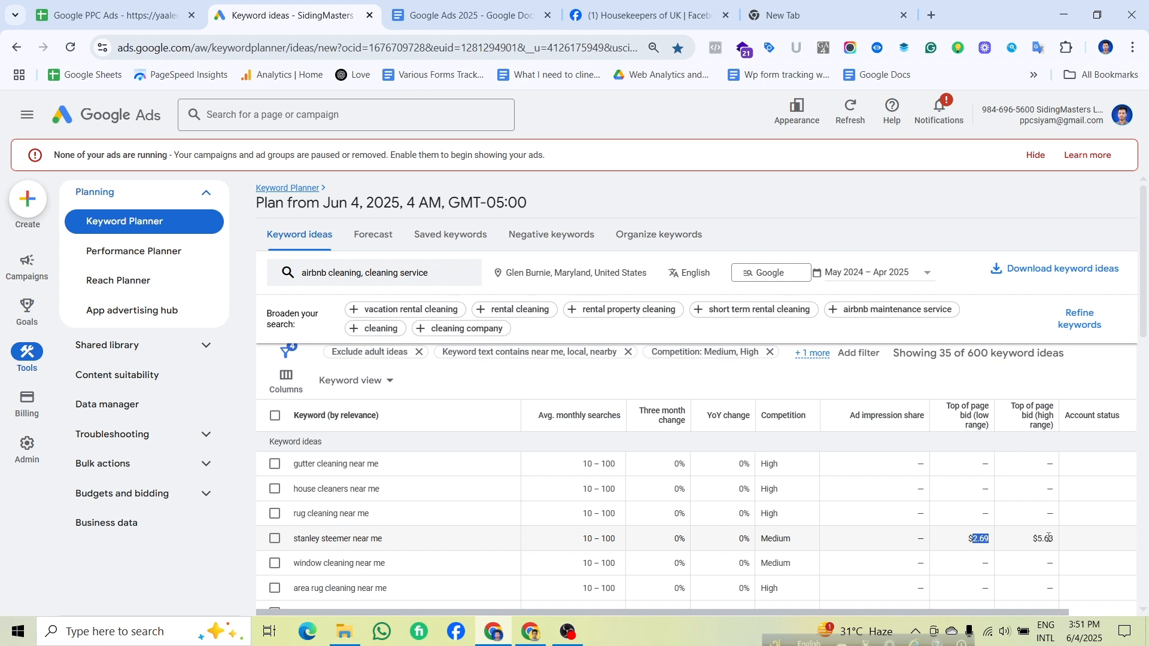
# Remove the top of page bid filter, and add a filter excluding keywords already in the account.
pyautogui.click(846, 355)
pyautogui.click(846, 357)
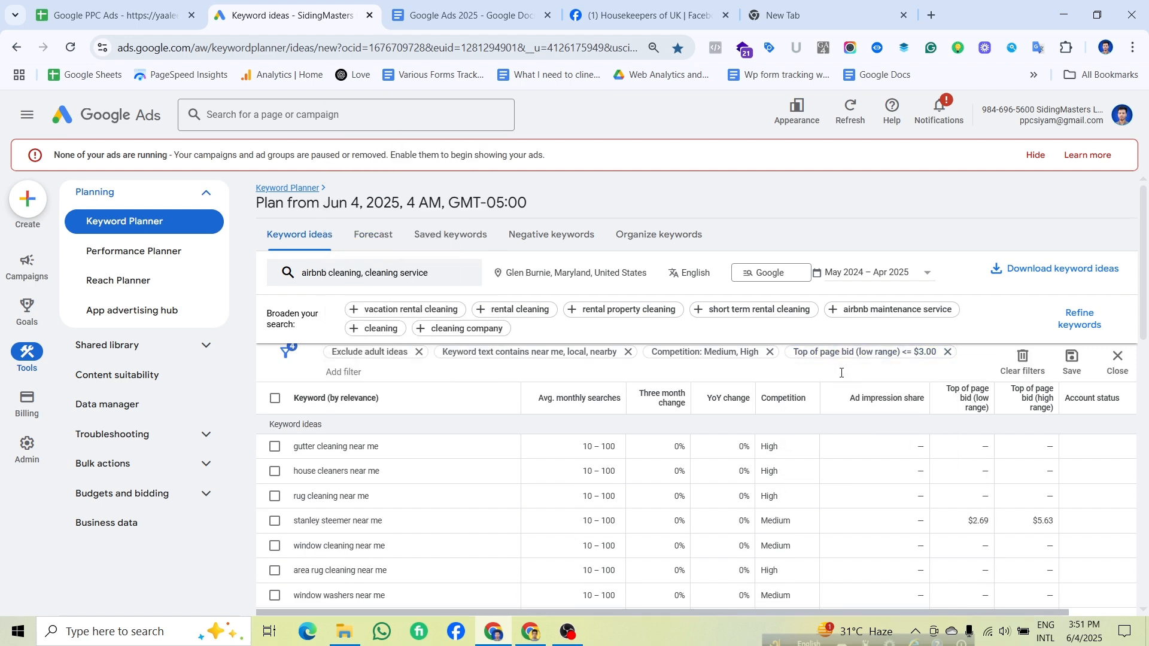
pyautogui.click(947, 352)
pyautogui.click(819, 357)
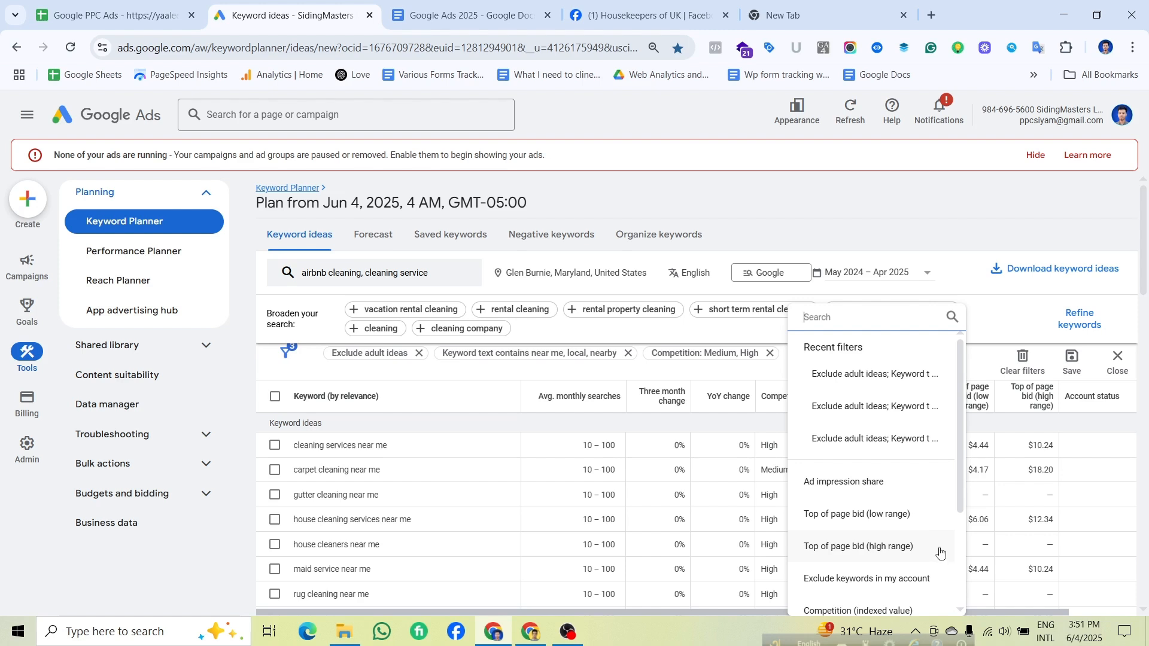
pyautogui.moveTo(959, 512); pyautogui.dragTo(960, 543)
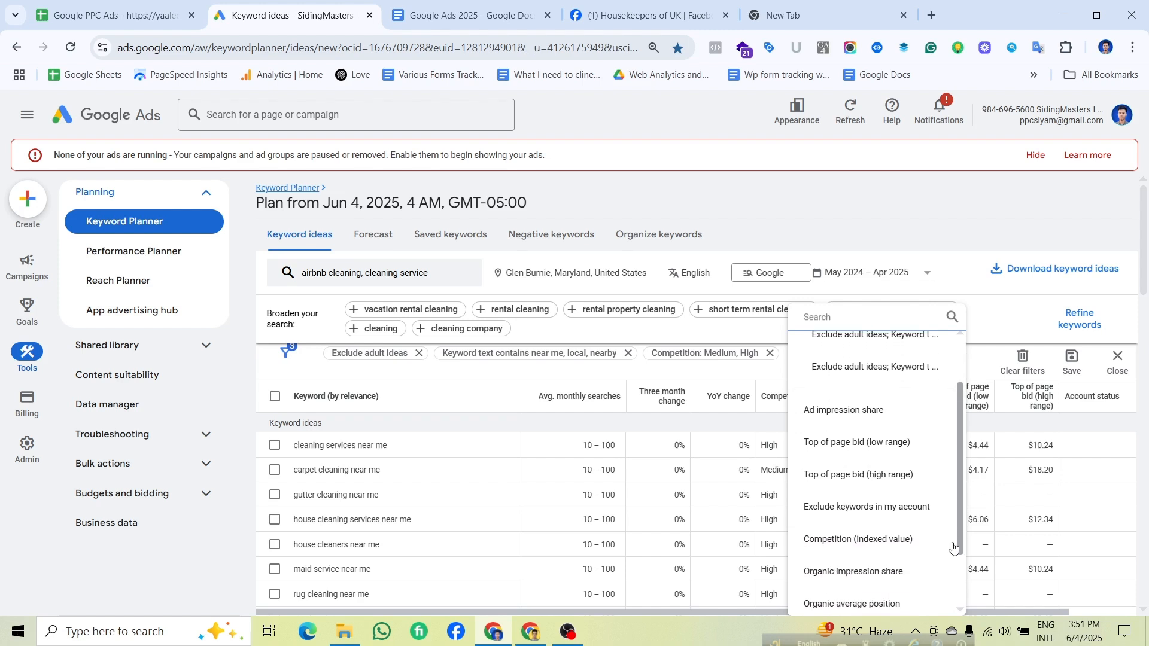
pyautogui.doubleClick(848, 514)
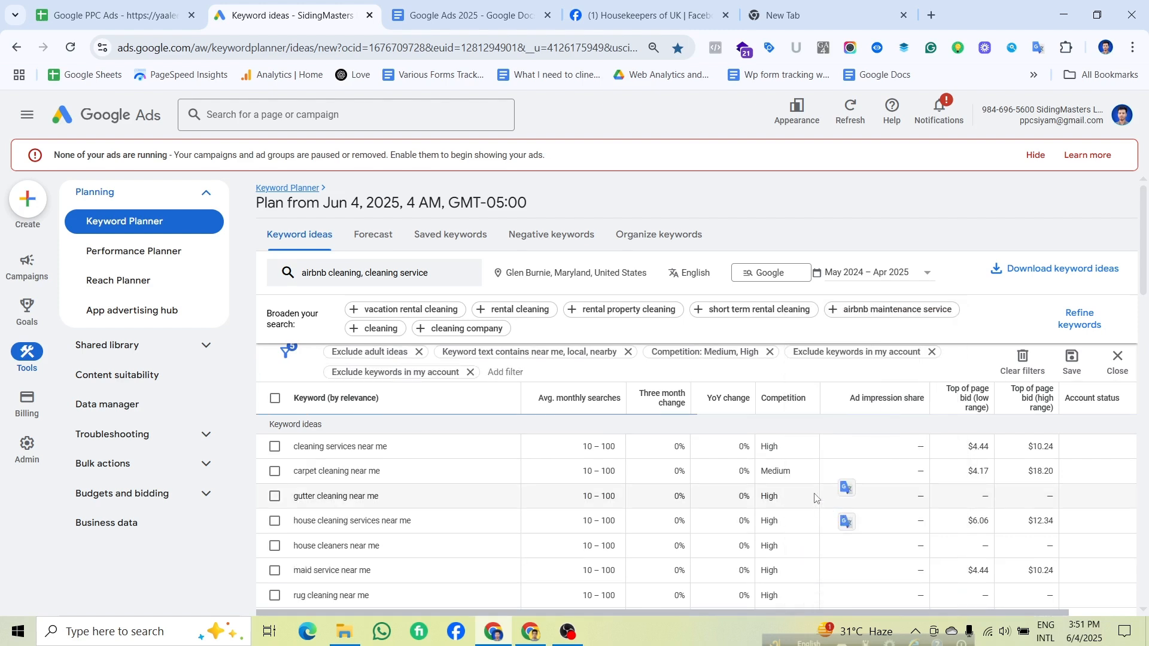
pyautogui.scroll(-9, 478, 475)
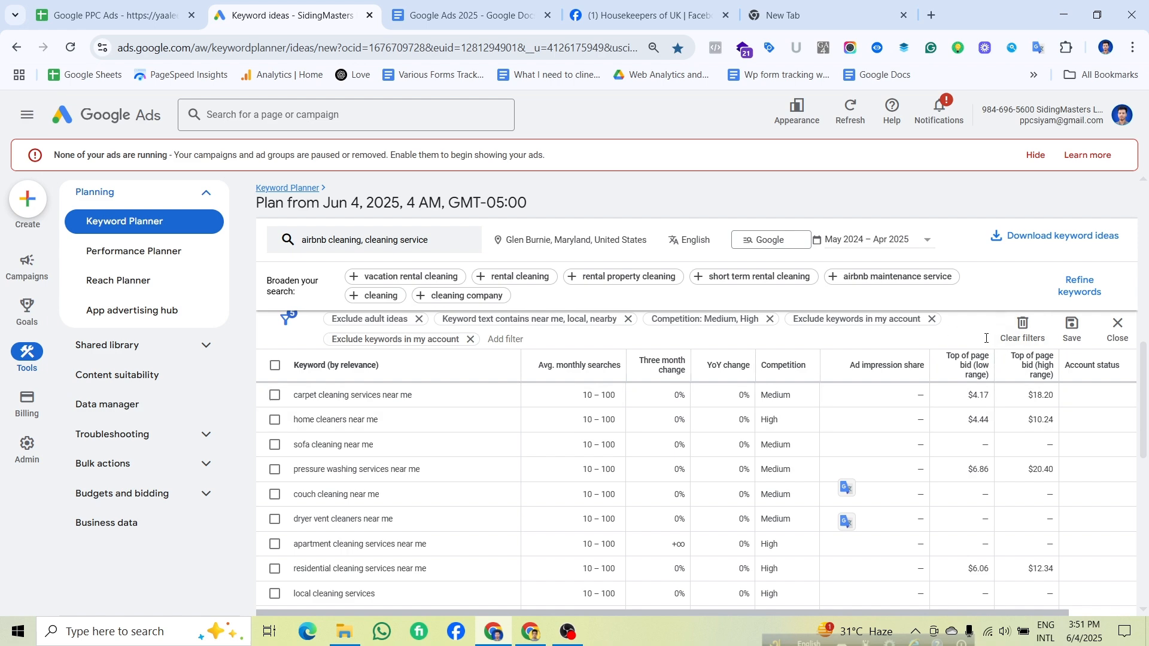
# Clear all filters from the keyword ideas.
pyautogui.click(1025, 332)
pyautogui.click(1025, 332)
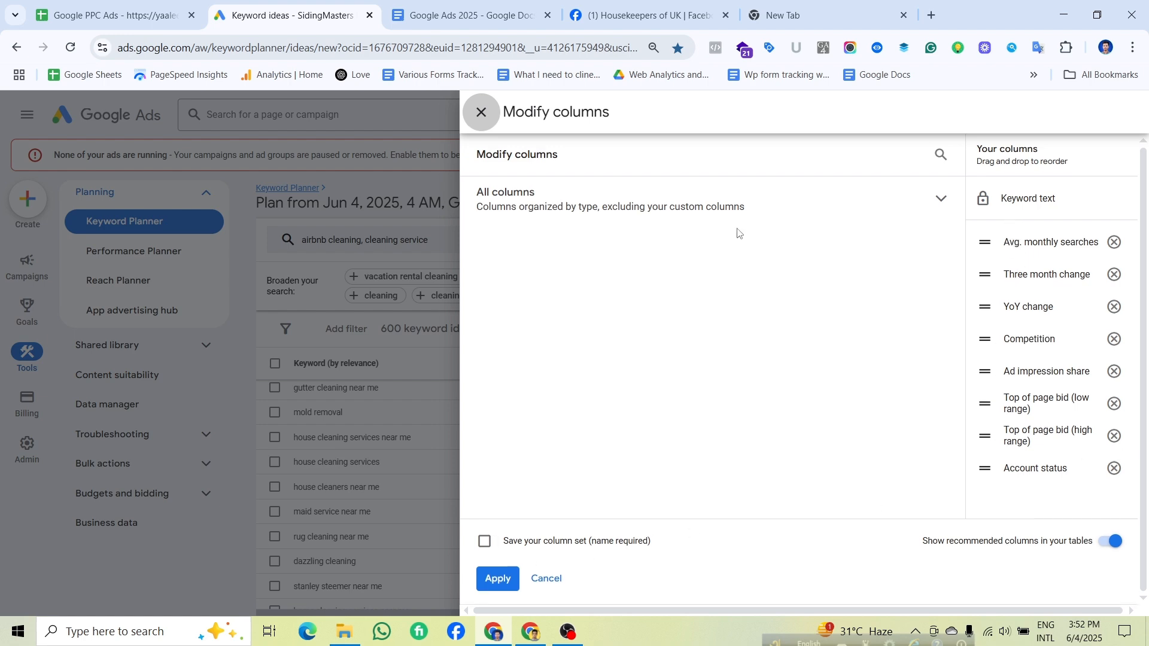
pyautogui.click(481, 112)
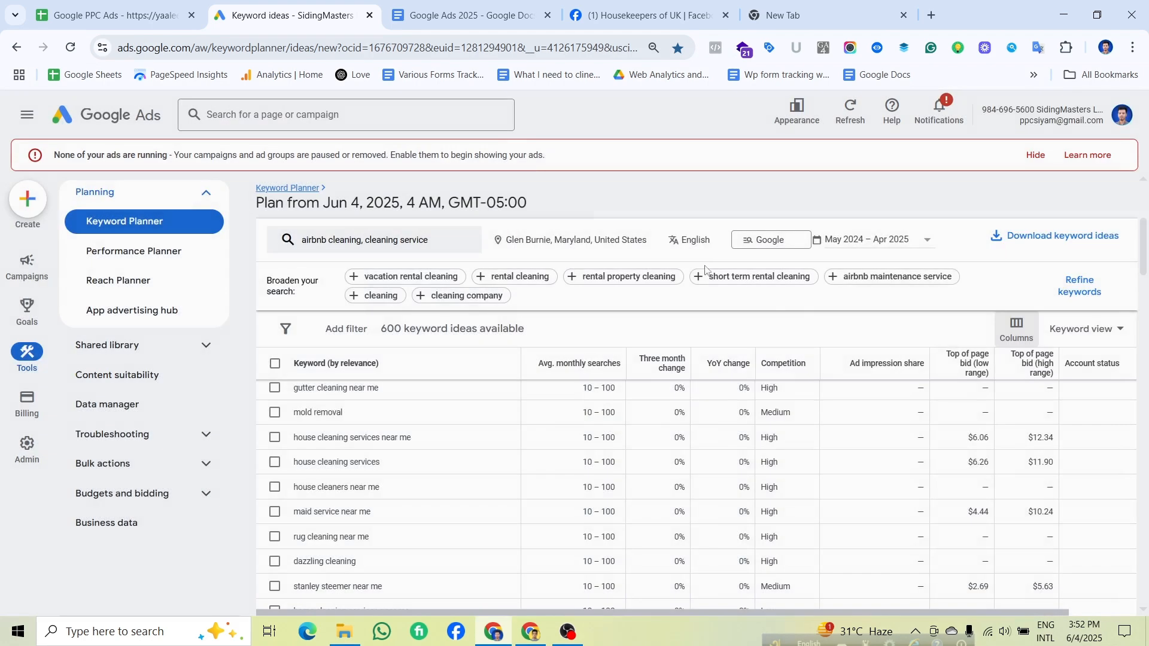
# Switch the keyword ideas to Grouped view and expand the Airbnb Cleaners group.
pyautogui.click(1071, 327)
pyautogui.click(1100, 397)
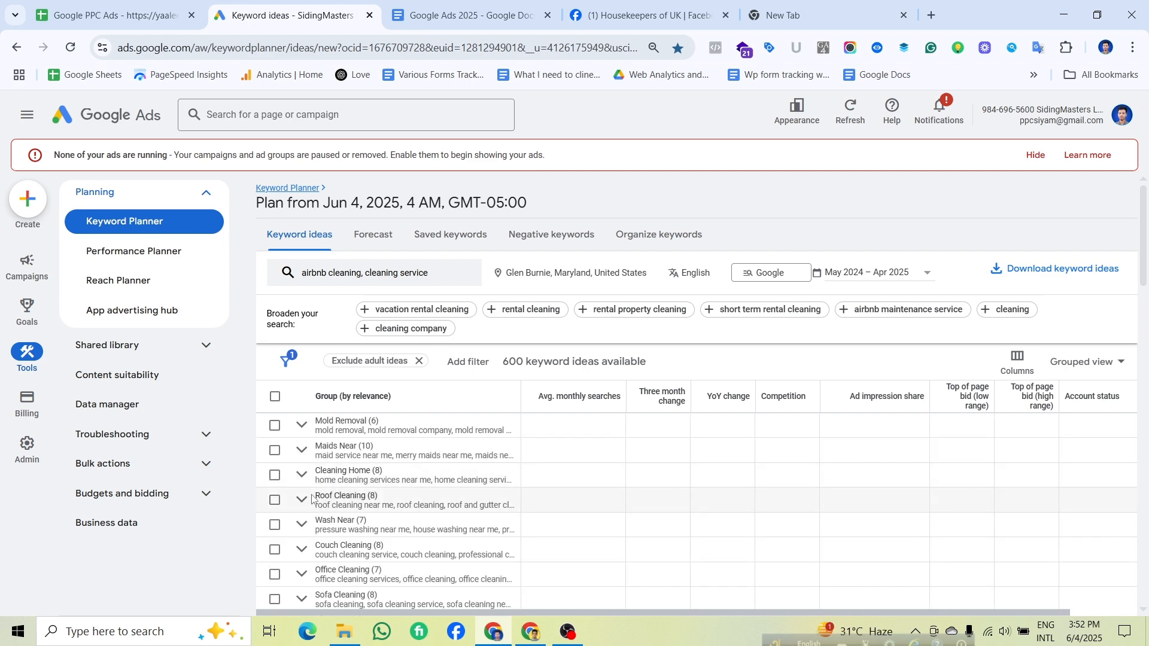
pyautogui.scroll(-6, 313, 497)
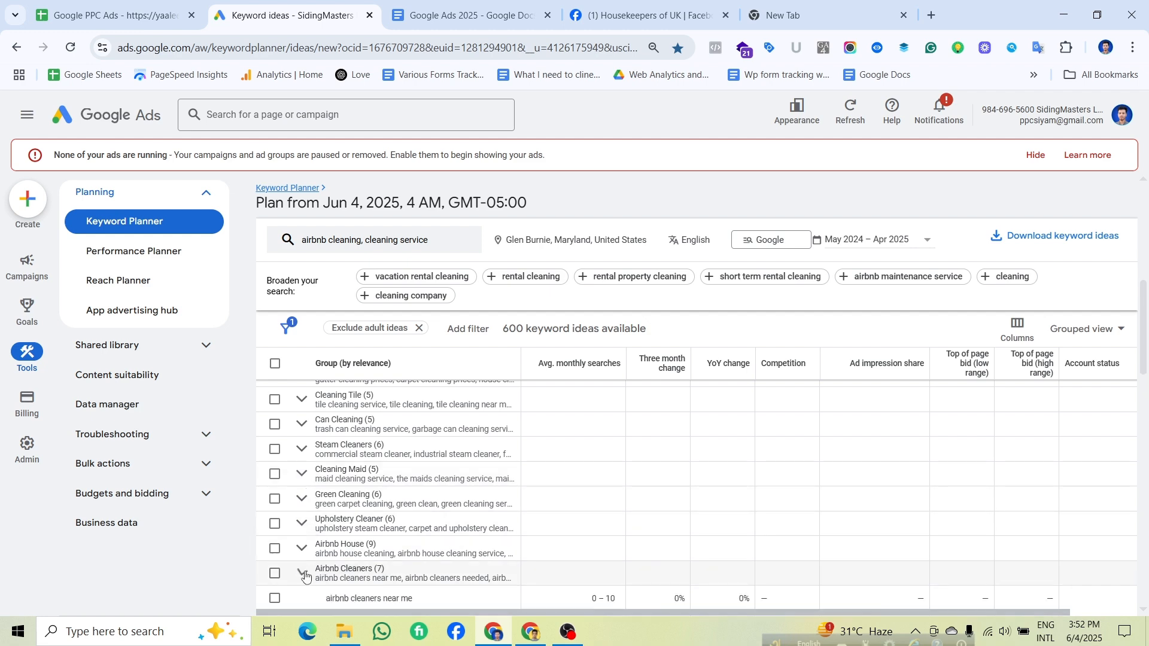
# Examine the keyword groups and the individual keywords inside the Airbnb Cleaners group.
pyautogui.scroll(10, 312, 574)
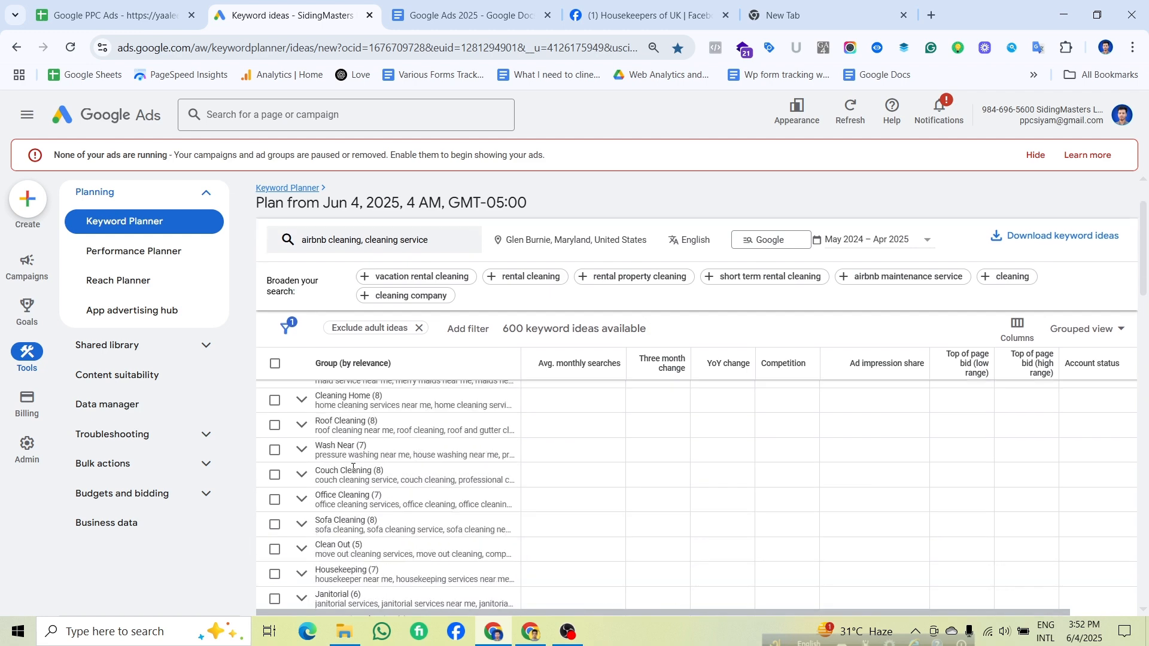
pyautogui.scroll(1, 353, 468)
pyautogui.scroll(-7, 352, 469)
pyautogui.scroll(-2, 357, 477)
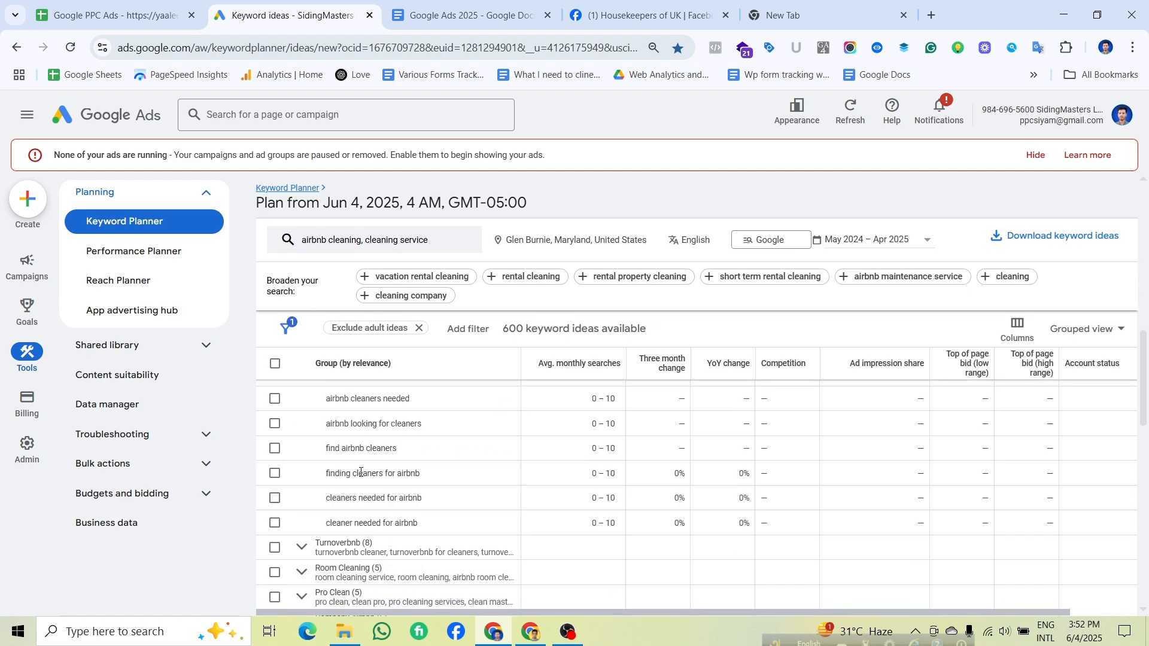
pyautogui.scroll(4, 347, 481)
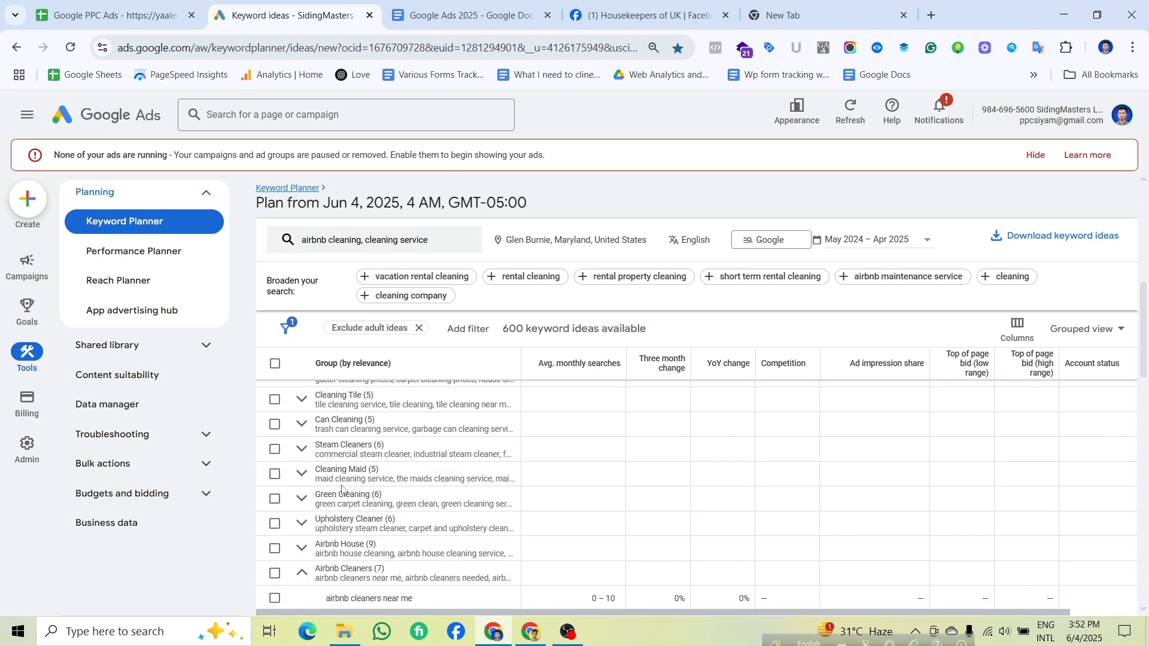
pyautogui.scroll(-4, 342, 490)
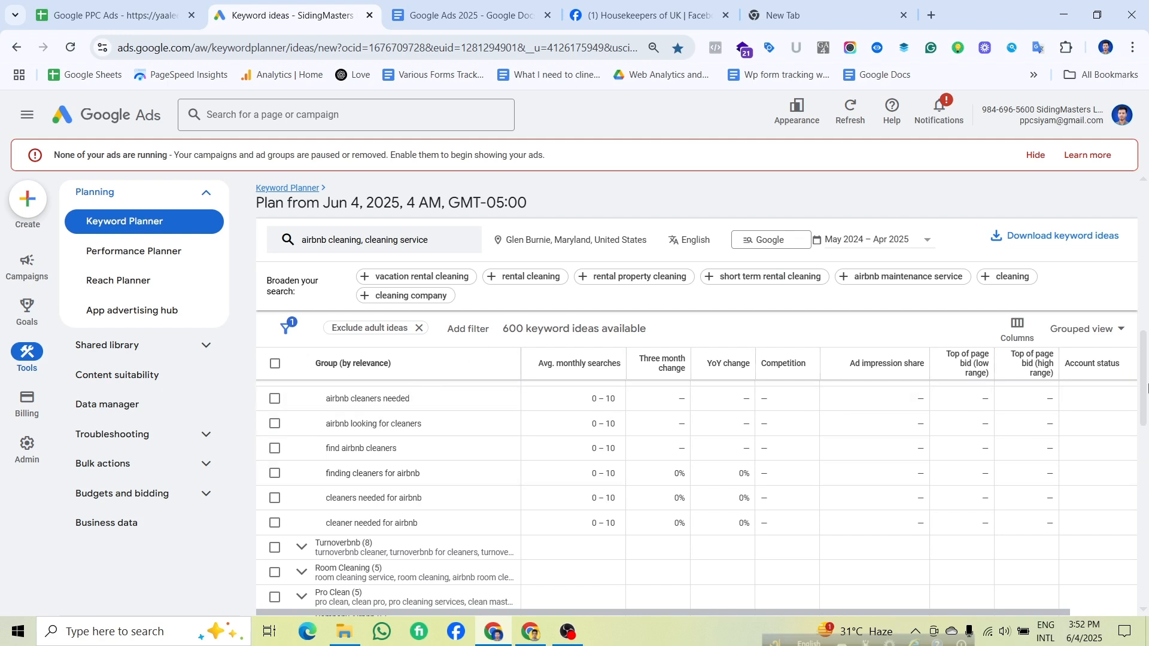
pyautogui.moveTo(1146, 380); pyautogui.dragTo(1145, 402)
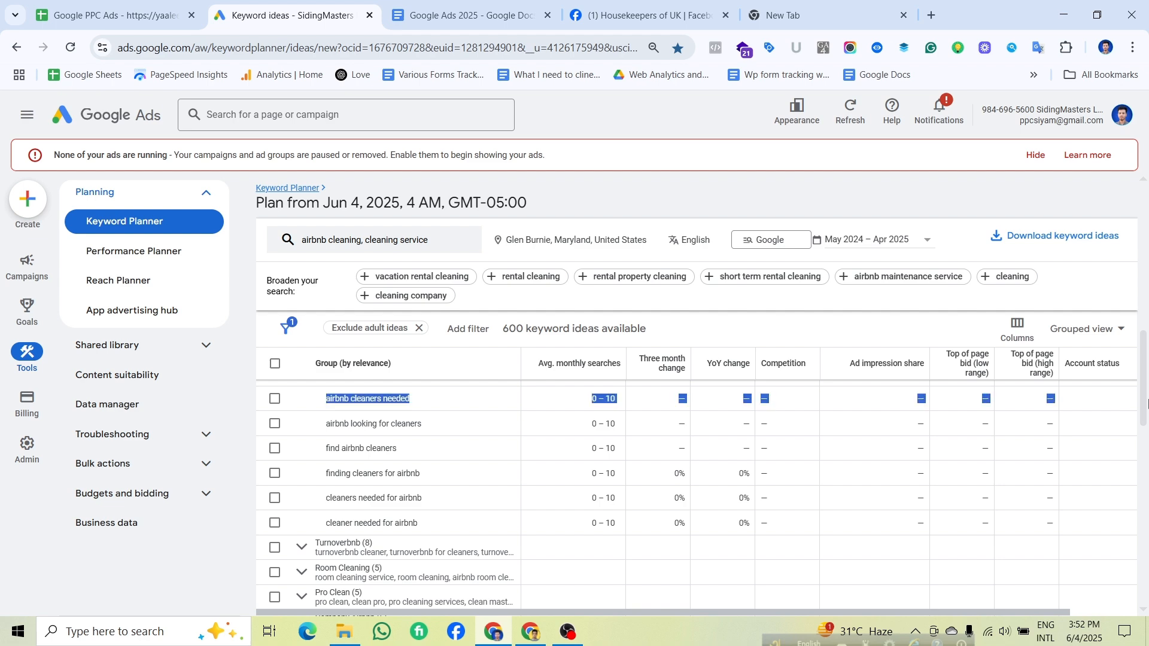
pyautogui.scroll(-1, 1126, 288)
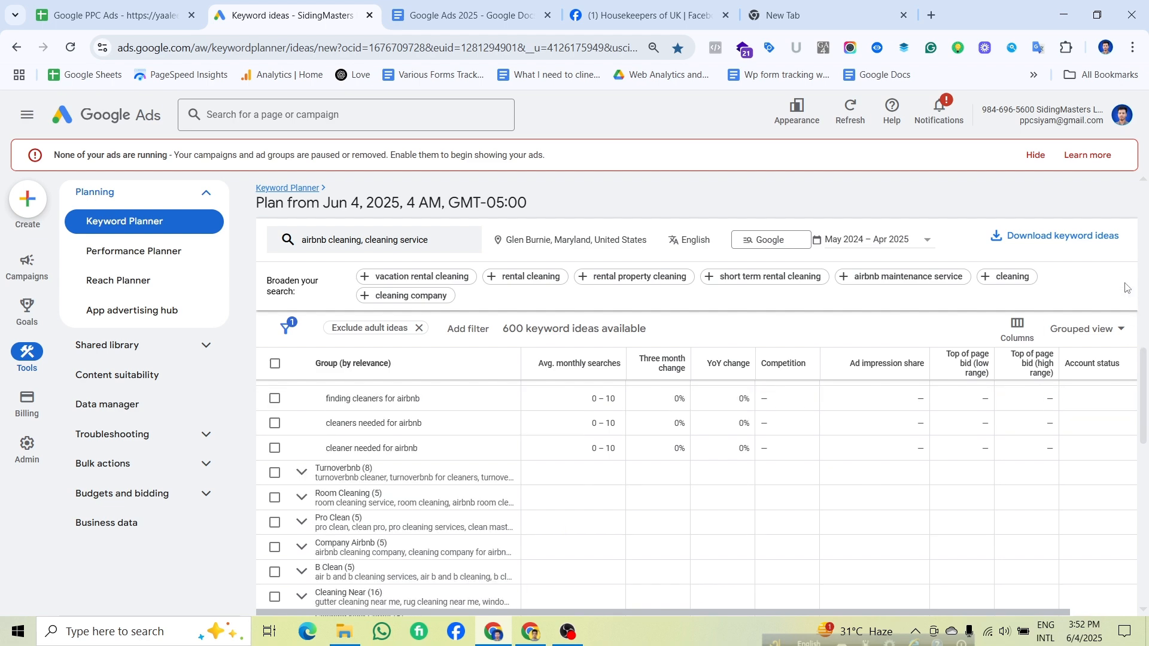
pyautogui.moveTo(1146, 357); pyautogui.dragTo(1146, 481)
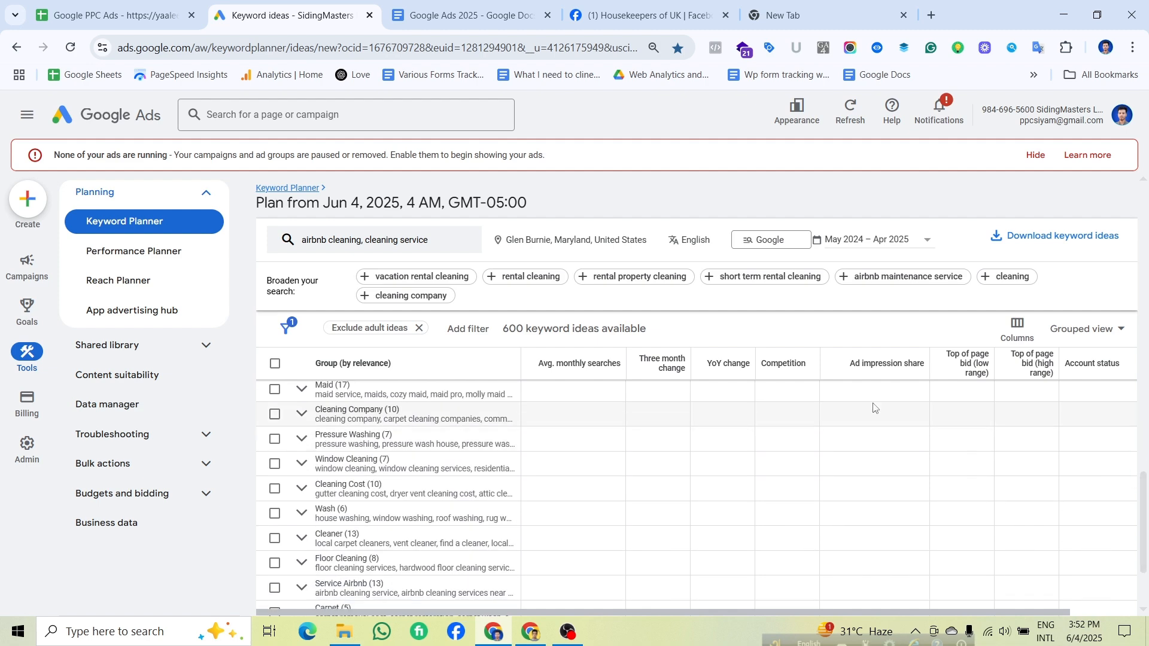
# Return the keyword ideas to Keyword view, and look through the available filter types.
pyautogui.click(1084, 330)
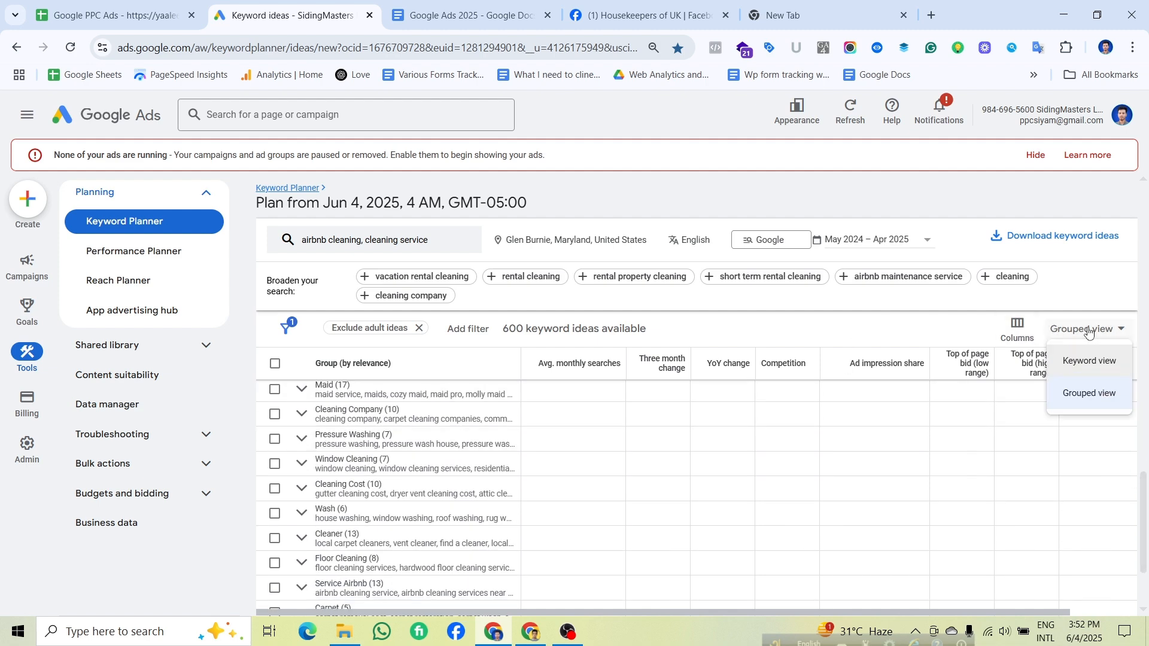
pyautogui.click(1074, 364)
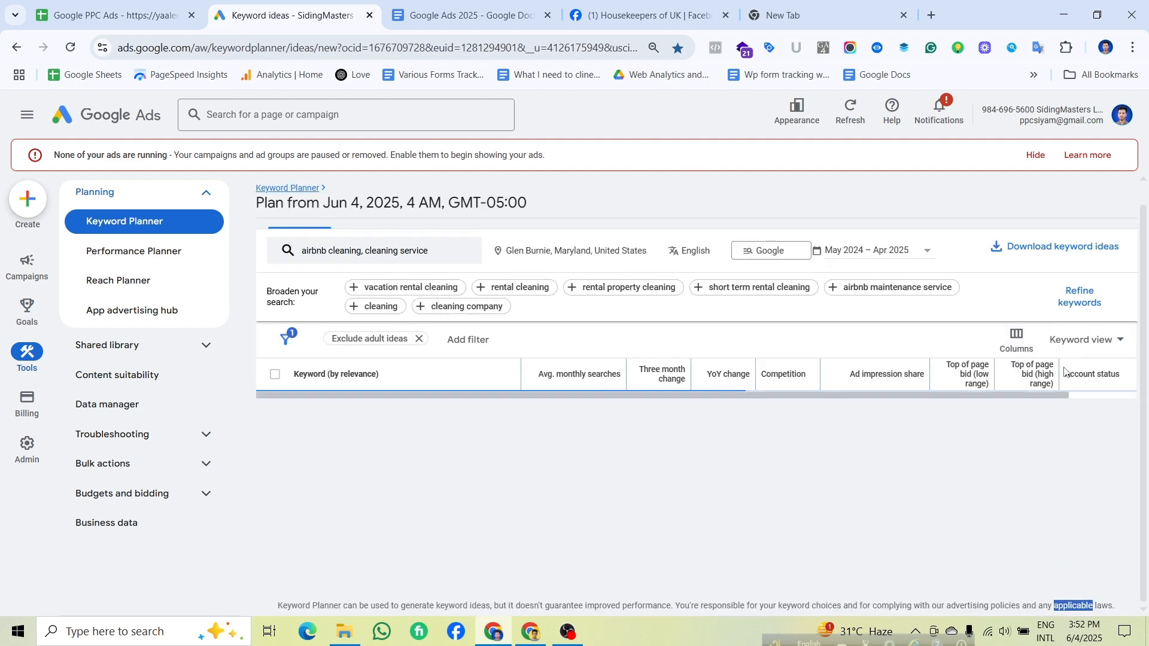
pyautogui.scroll(-5, 455, 482)
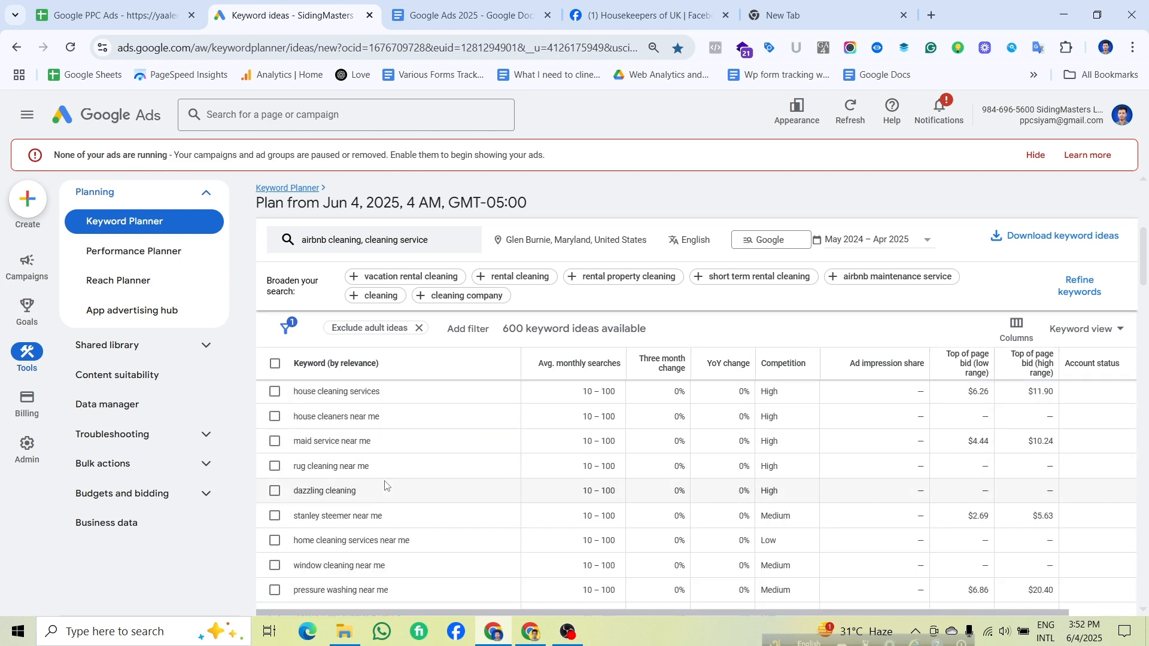
pyautogui.click(468, 328)
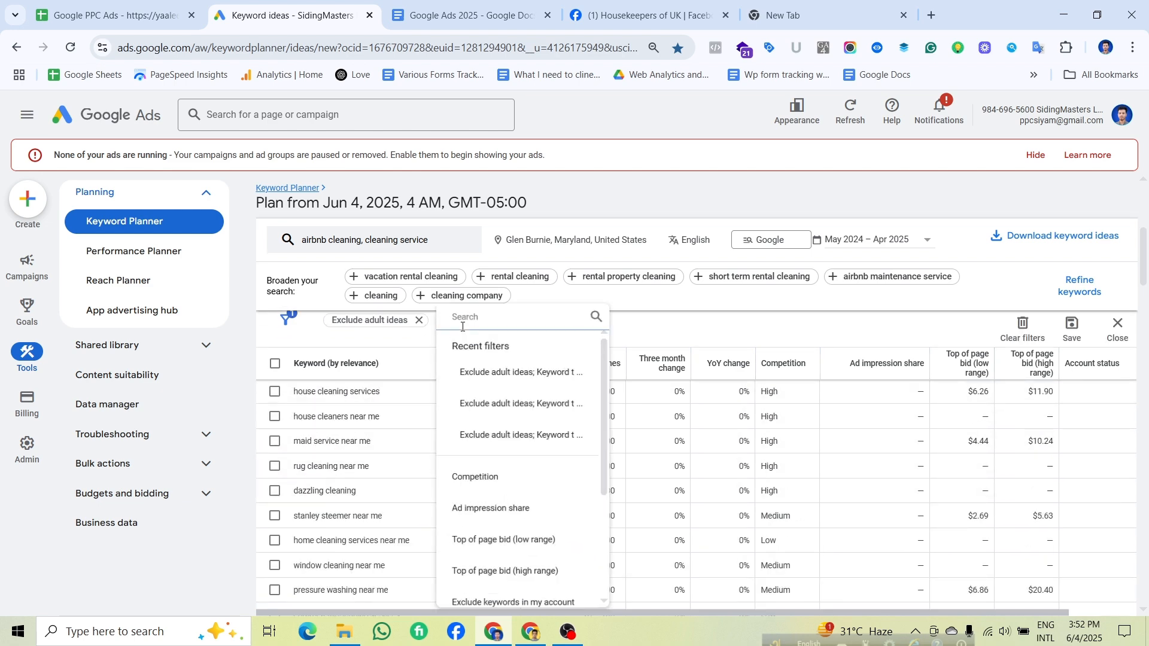
pyautogui.moveTo(610, 462); pyautogui.dragTo(615, 569)
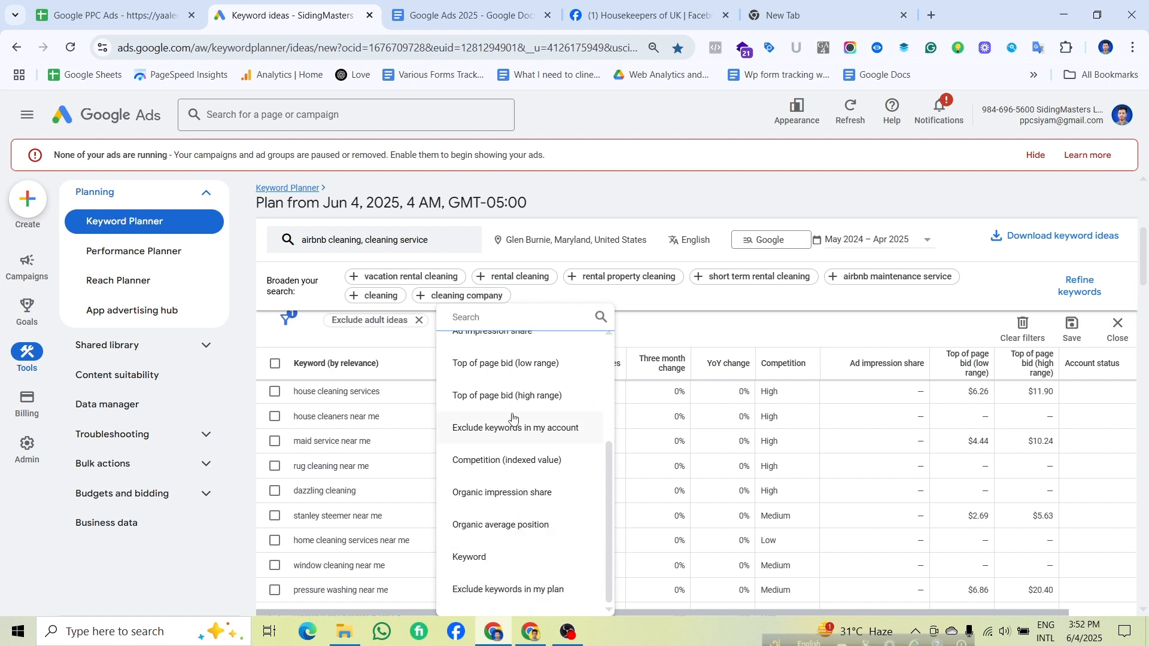
pyautogui.click(748, 345)
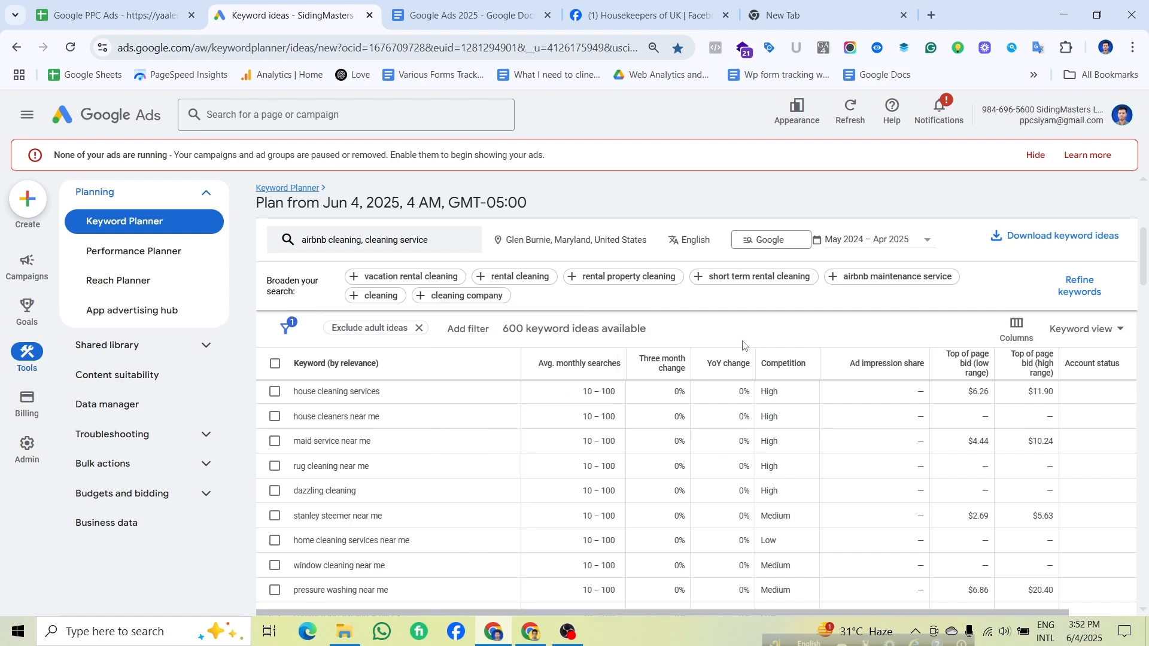